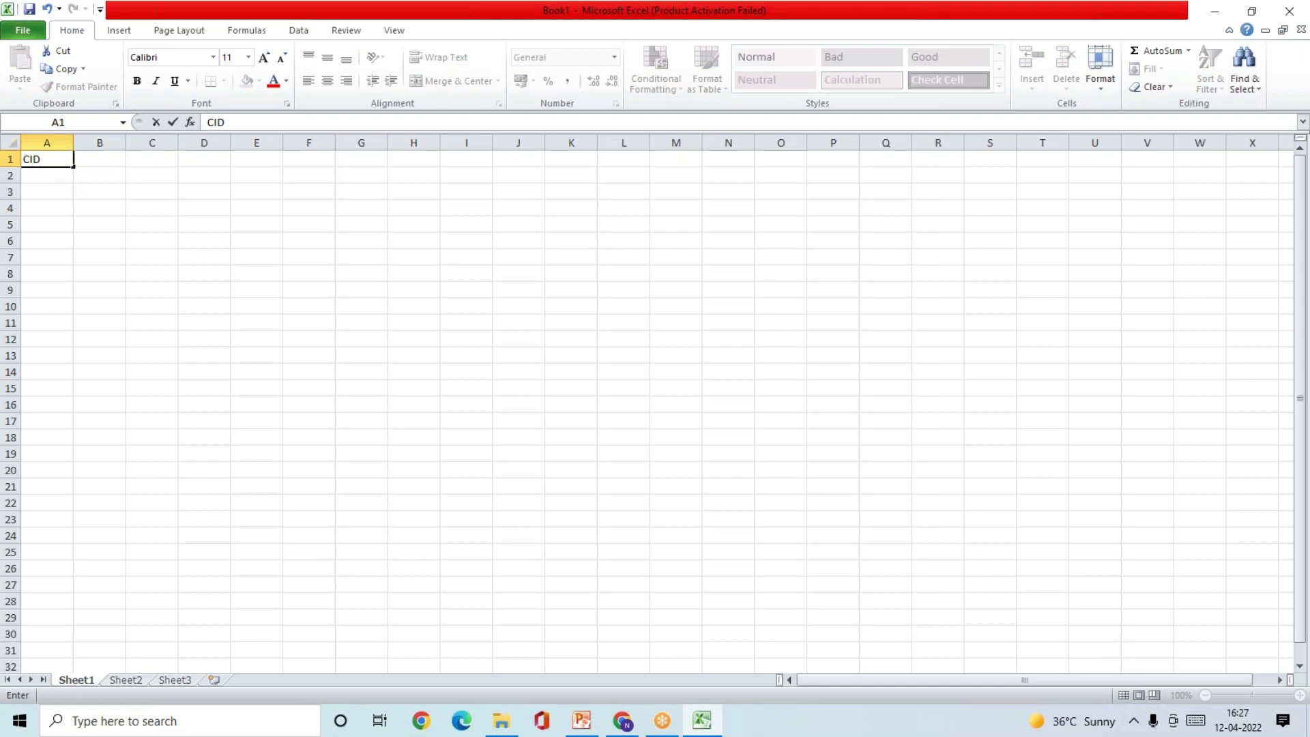
- Enter the column headers PID, VID, PRI and QTY in cells B1 to E1
key(Tab)
text(PID)
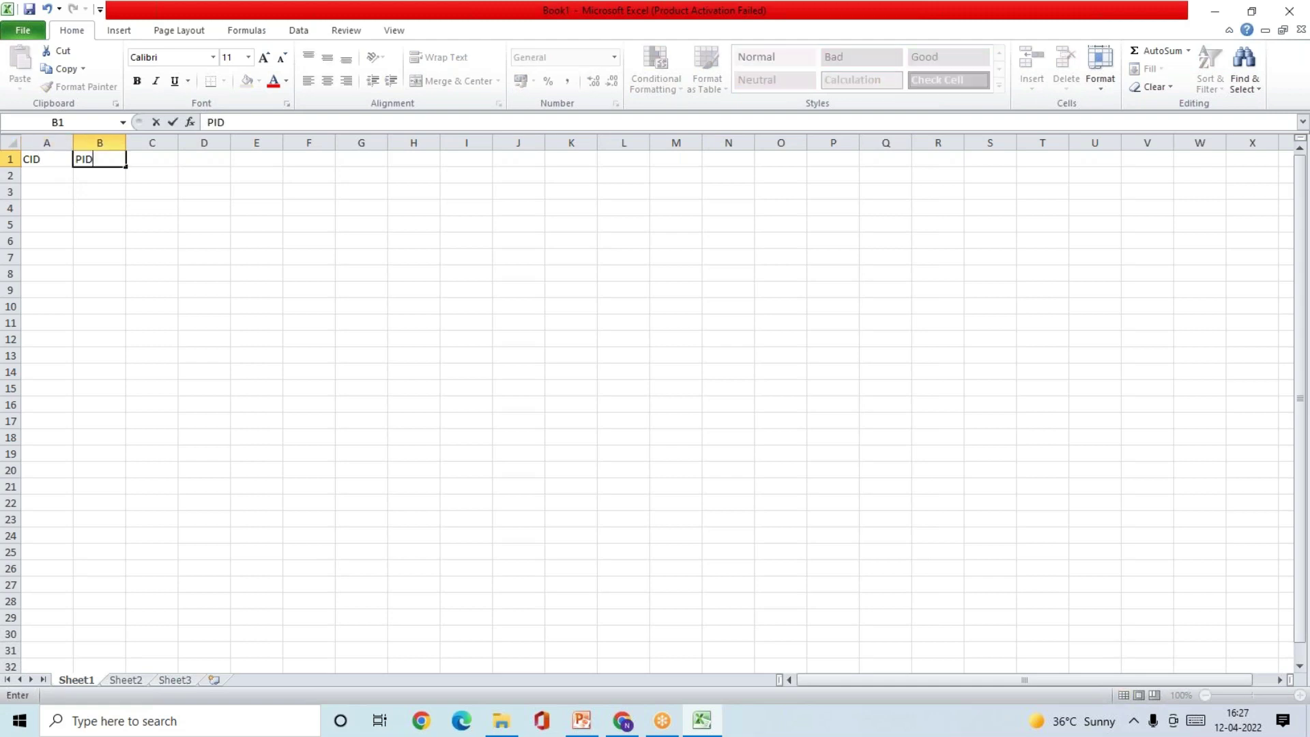
key(Tab)
text(VID)
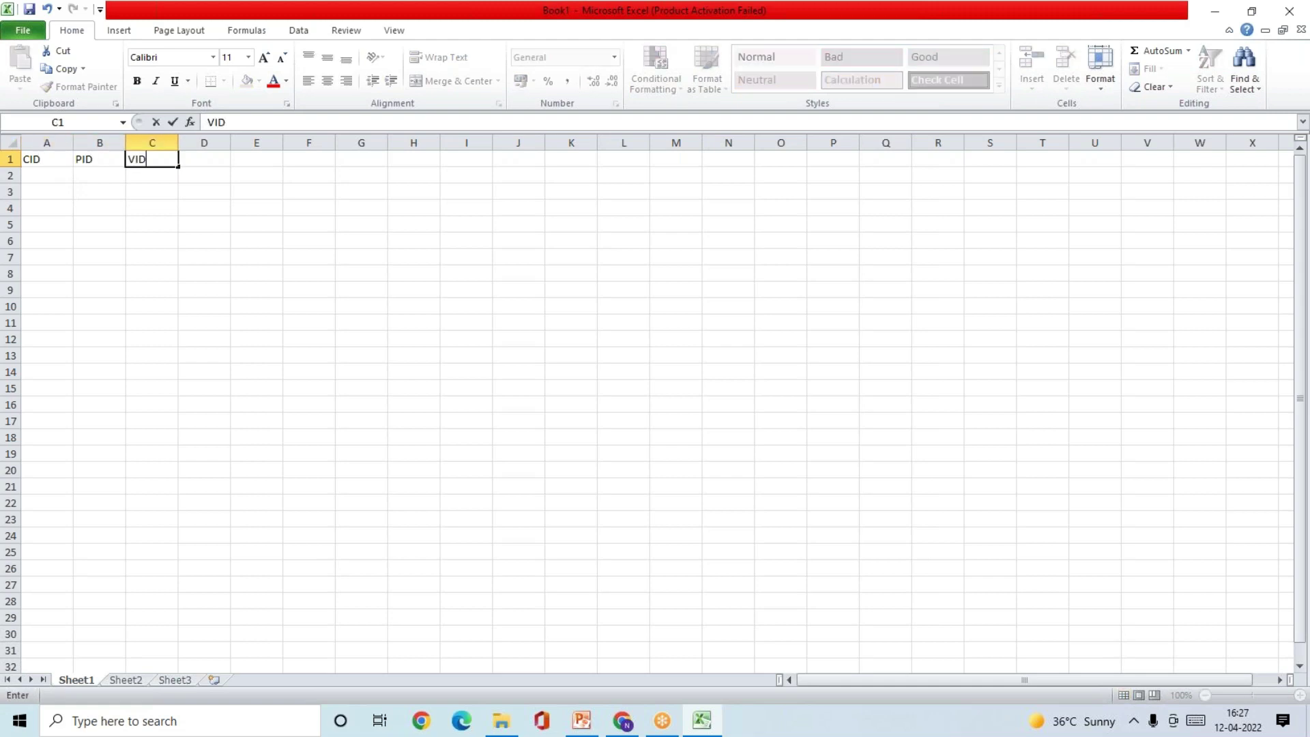
key(Tab)
text(PRI)
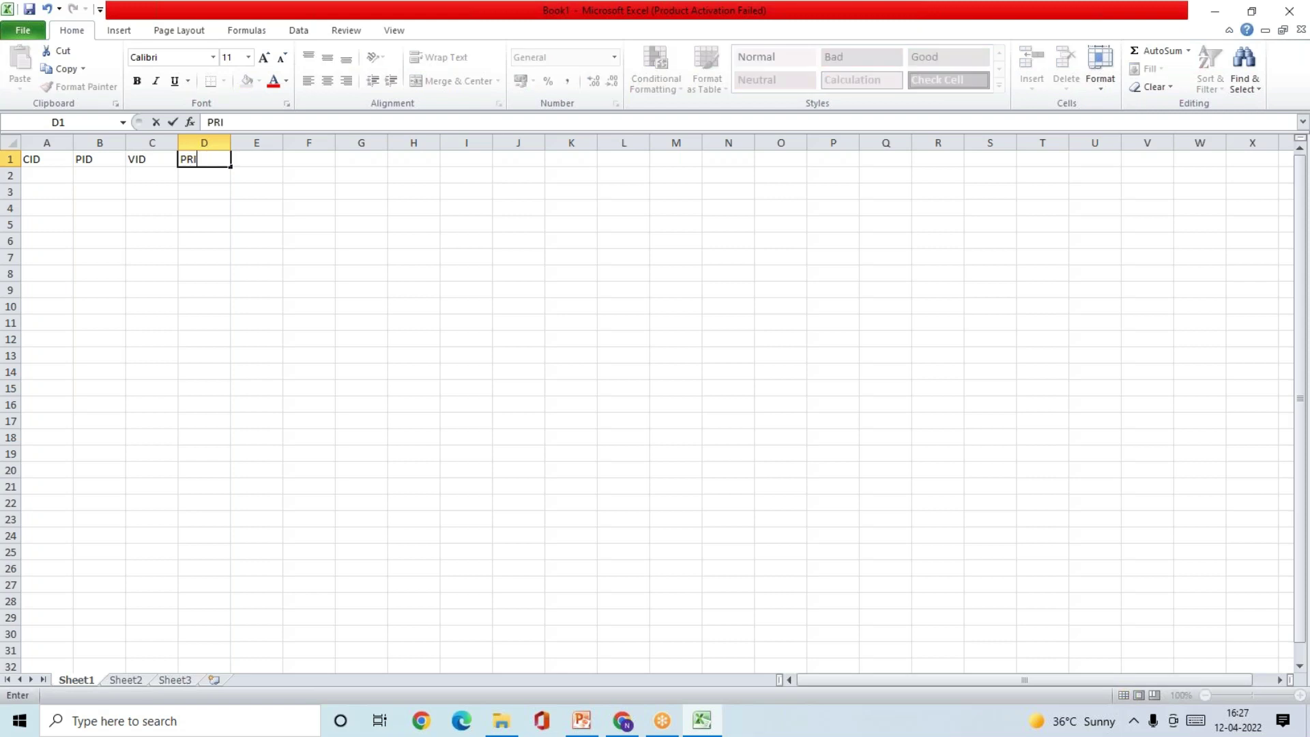
key(Tab)
text(QTY)
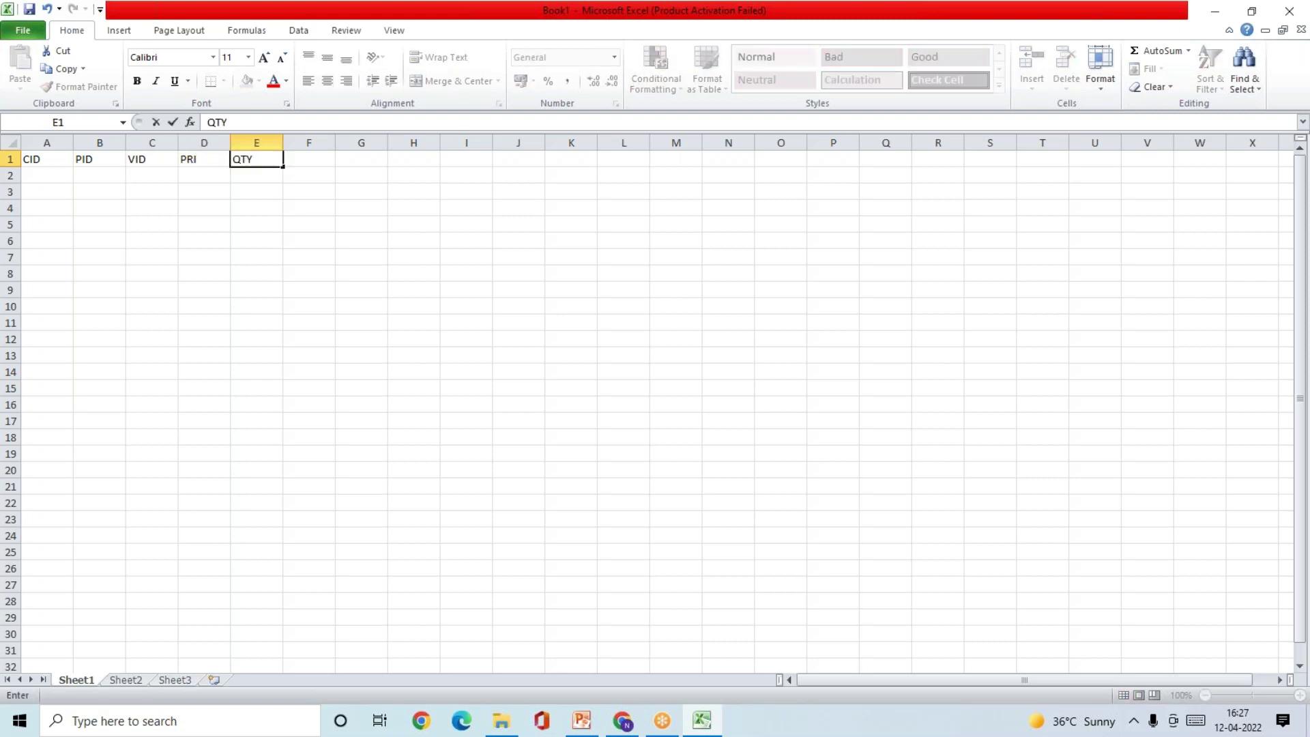
- Fill row 2 with C100, P200, V300, 10 and 2 under the five headers
click(45, 175)
text(C100)
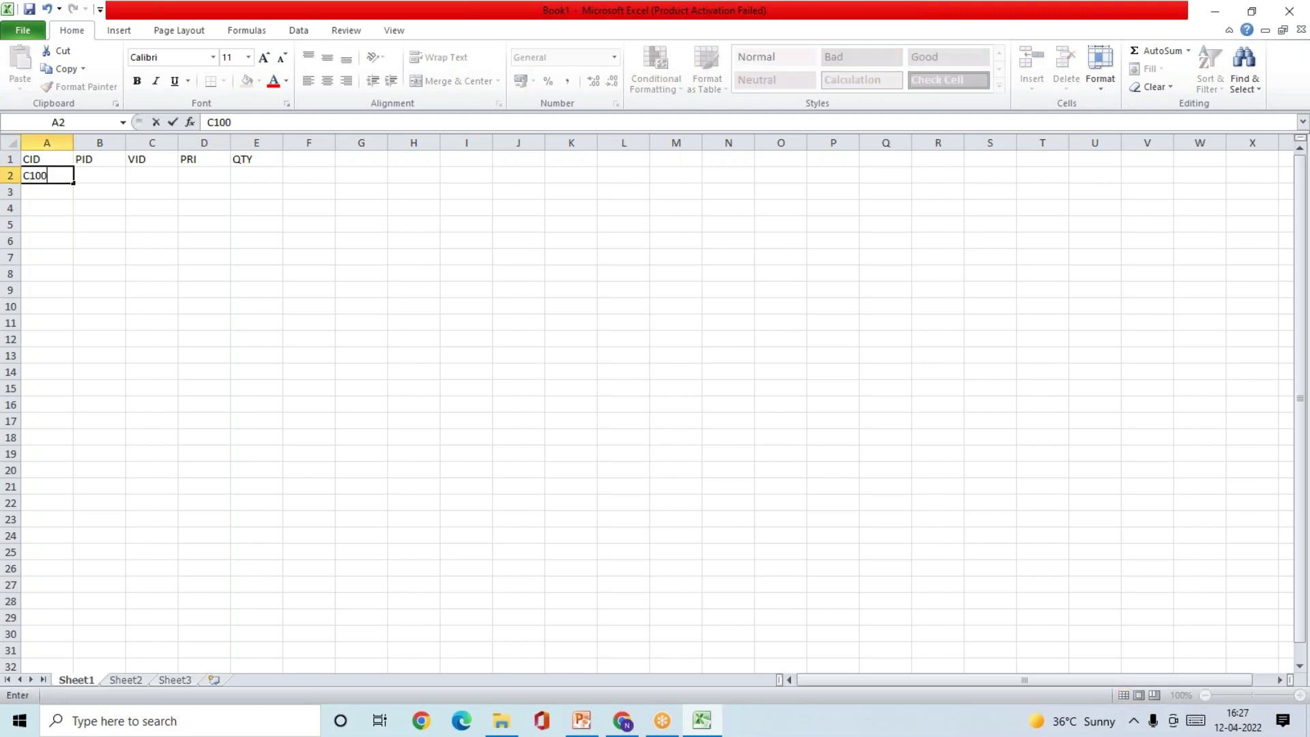
key(Tab)
text(P200)
key(Tab)
text(V300)
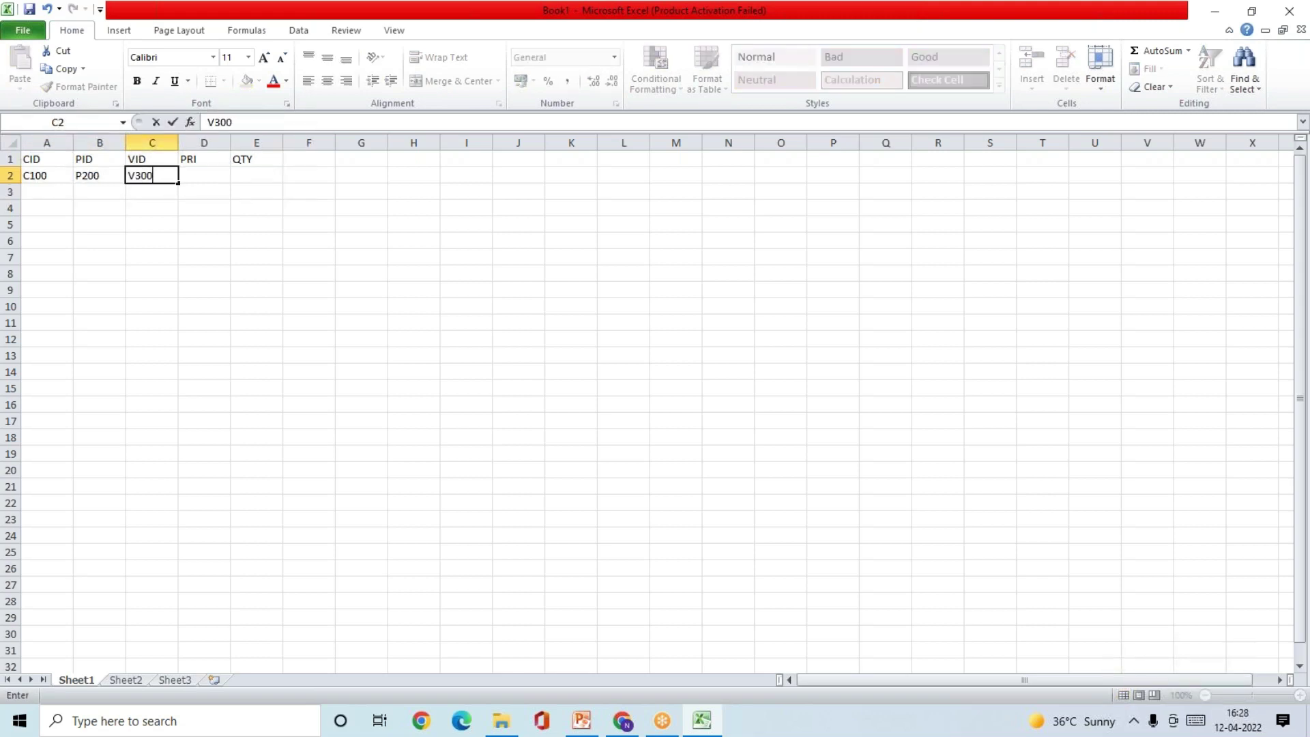
key(Tab)
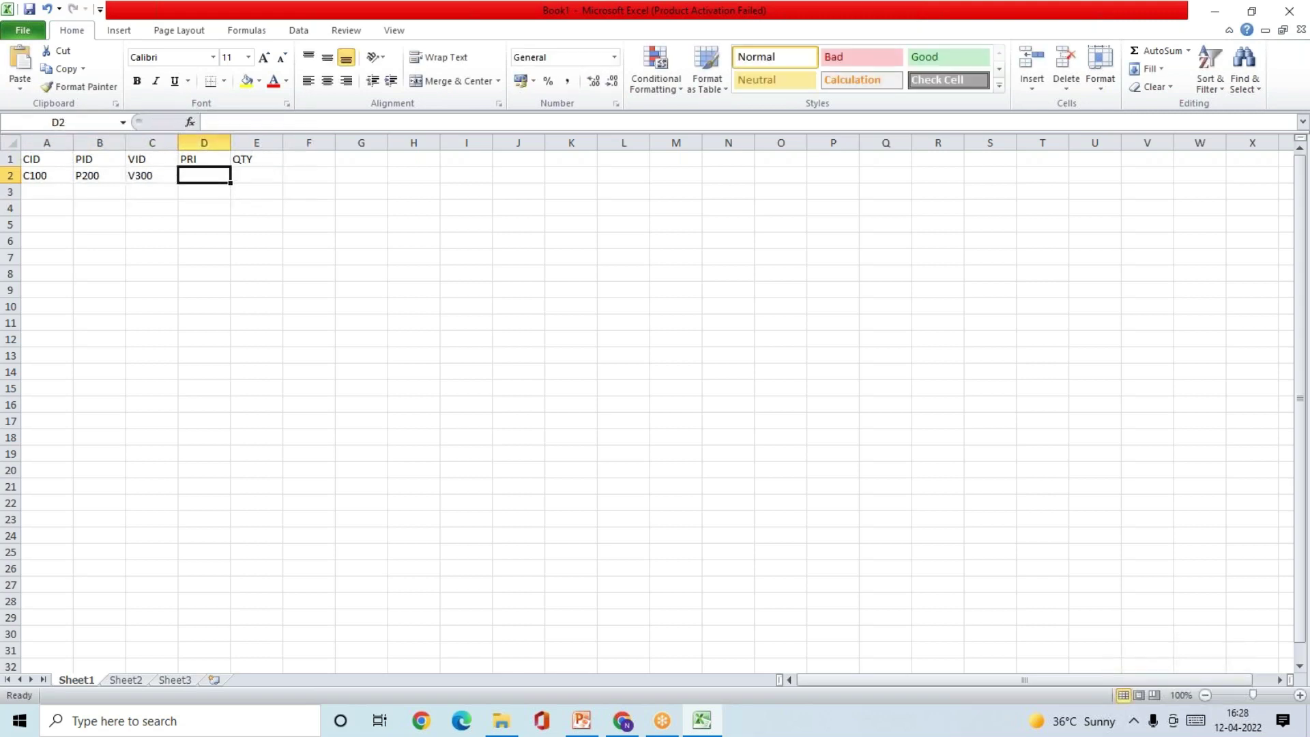
text(10)
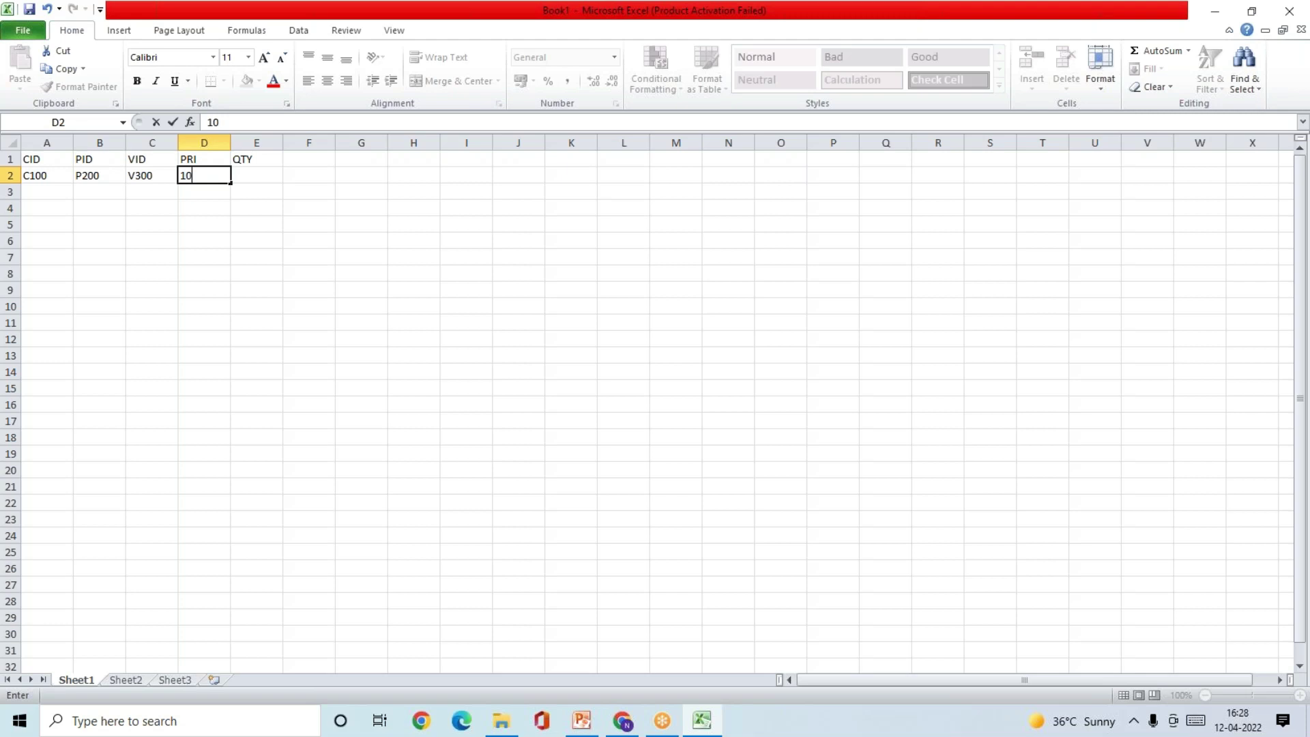
key(Tab)
text(2)
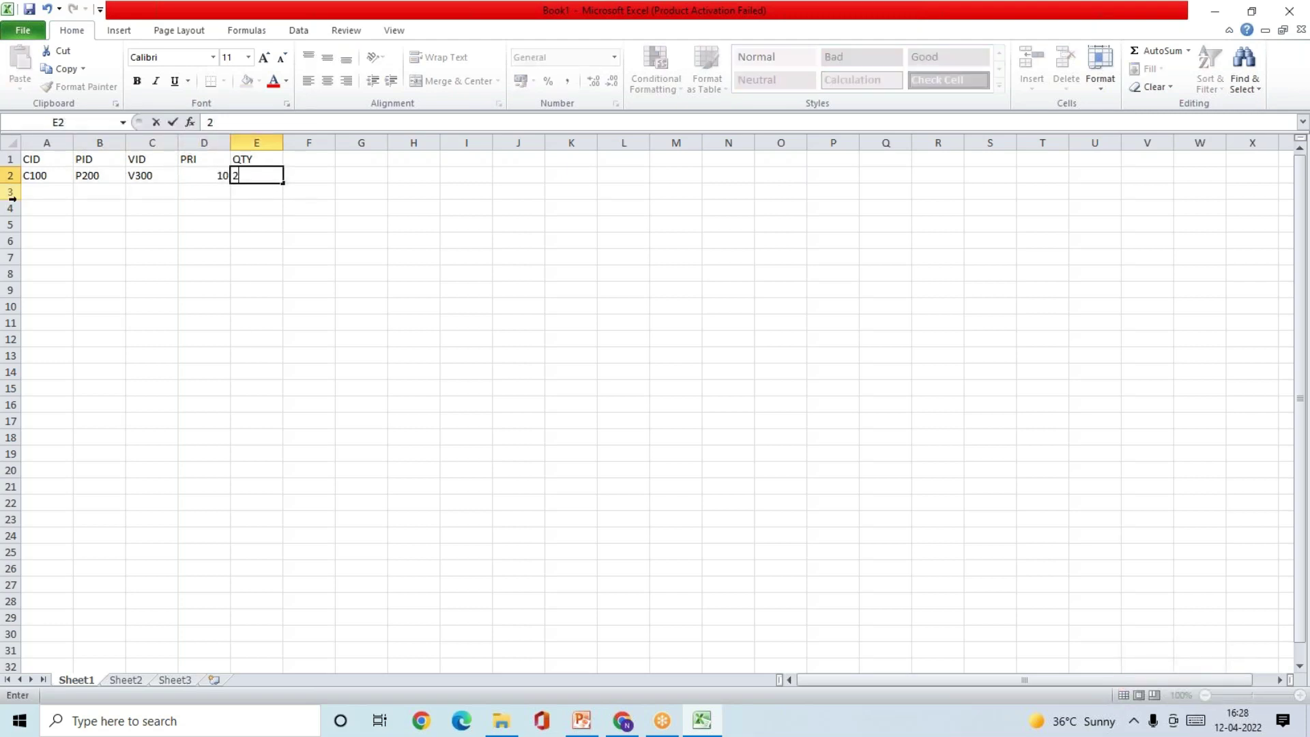
- Fill row 3 with C101, P201, V301, 15 and 4 under the five headers
click(42, 191)
text(C101)
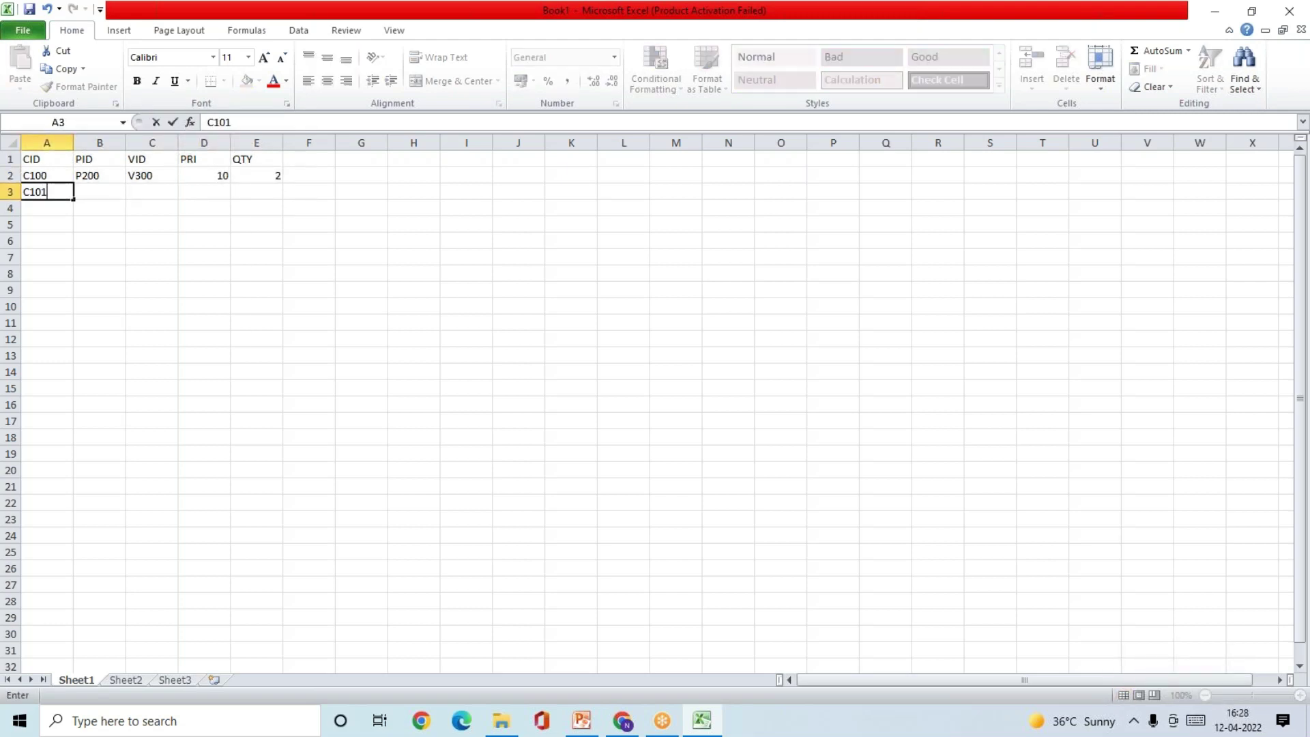
key(Tab)
text(P201)
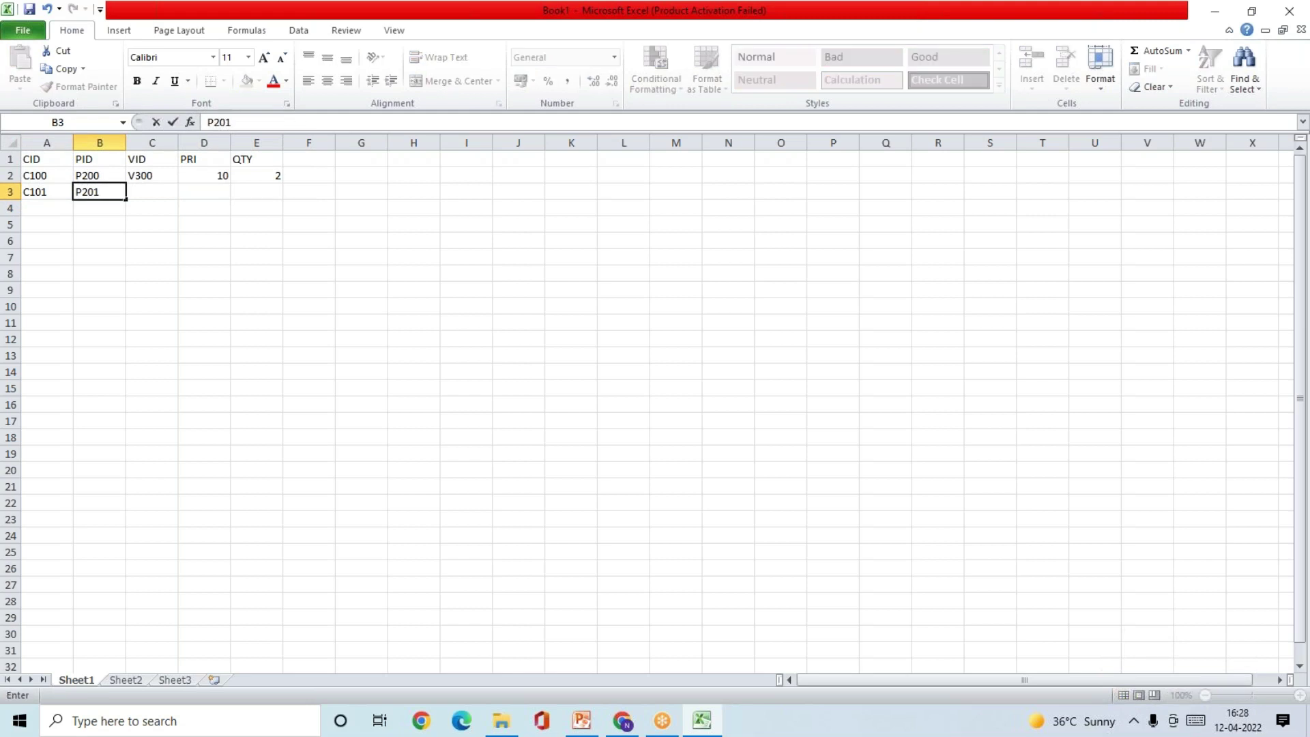
key(Tab)
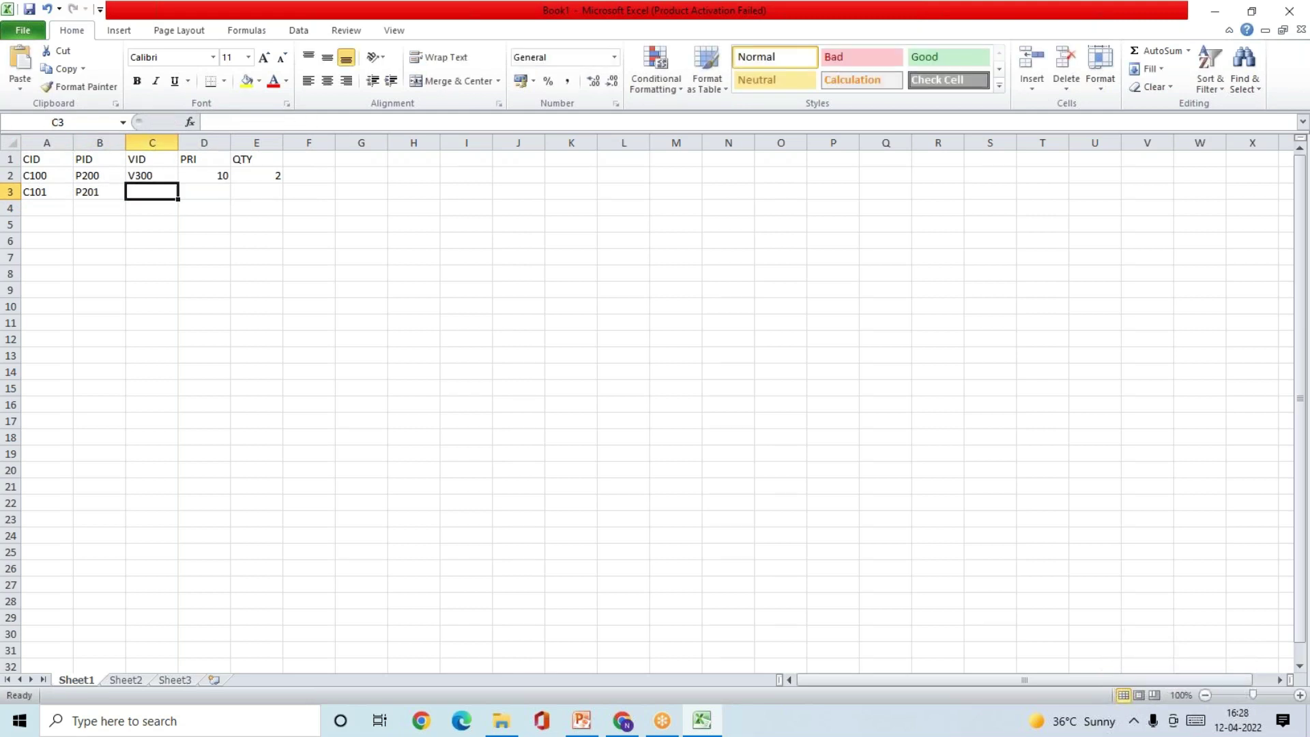
text(V301)
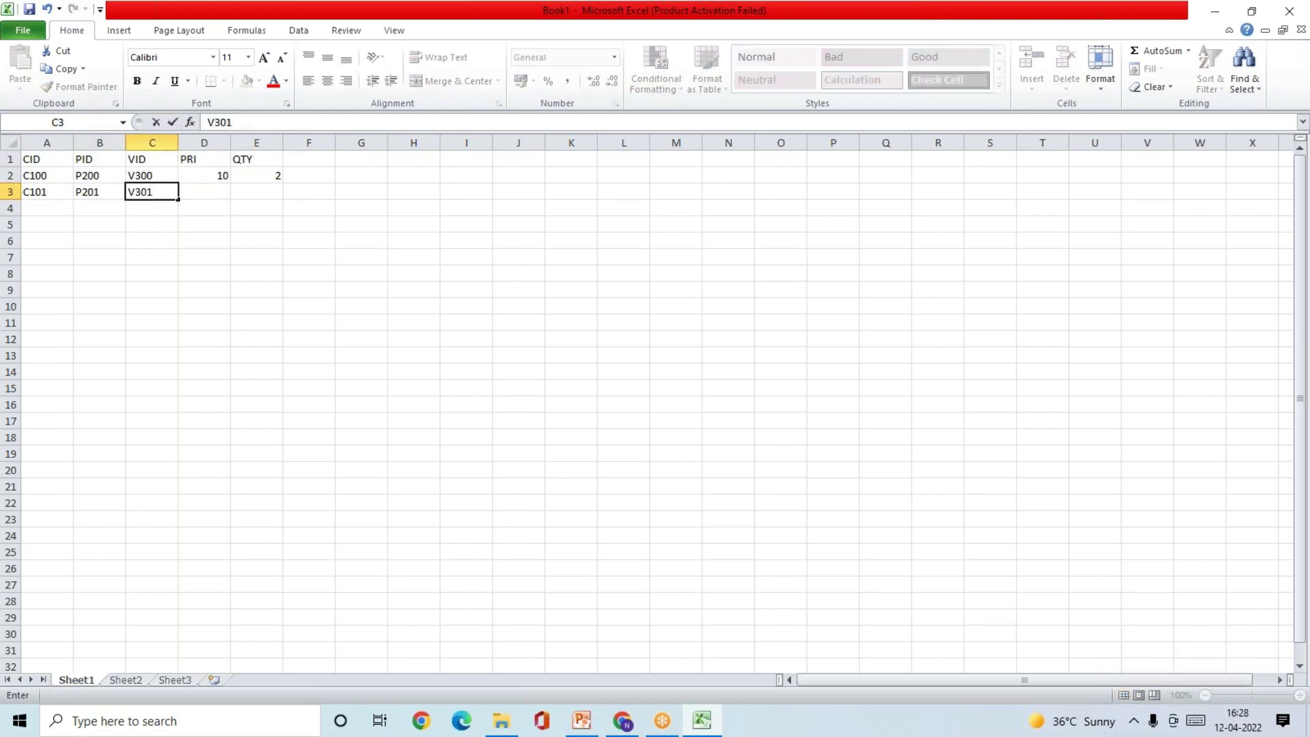
key(Tab)
text(15)
key(Tab)
text(4)
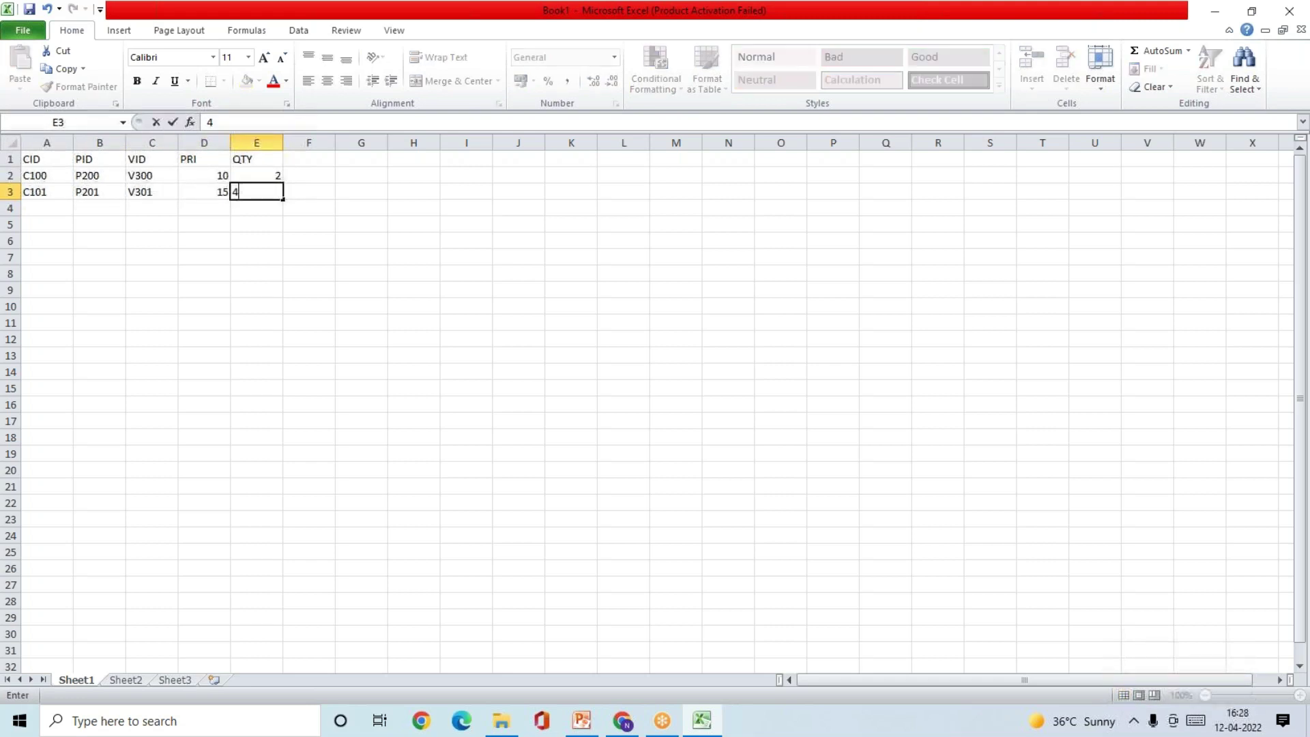
- Extend the two data rows A2:E3 as a fill series down to row 40
click(131, 329)
drag(31, 175, 208, 706)
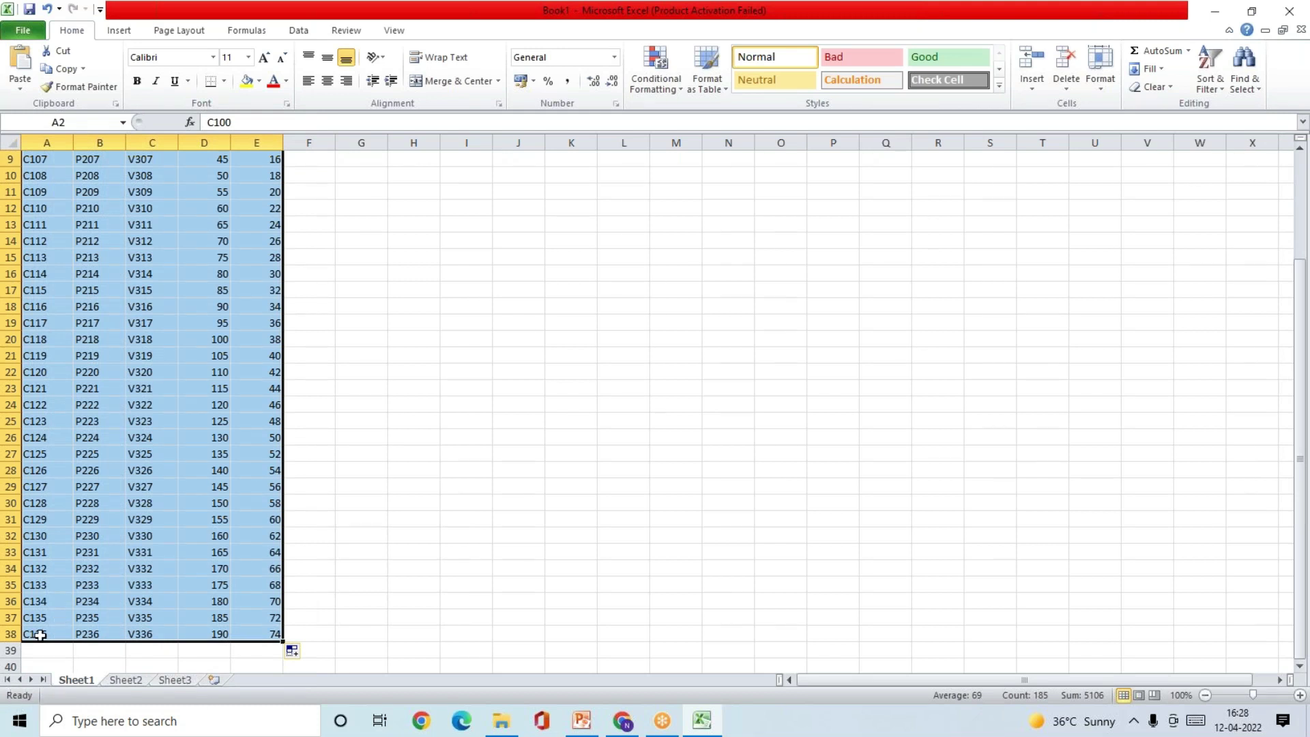
drag(283, 641, 283, 668)
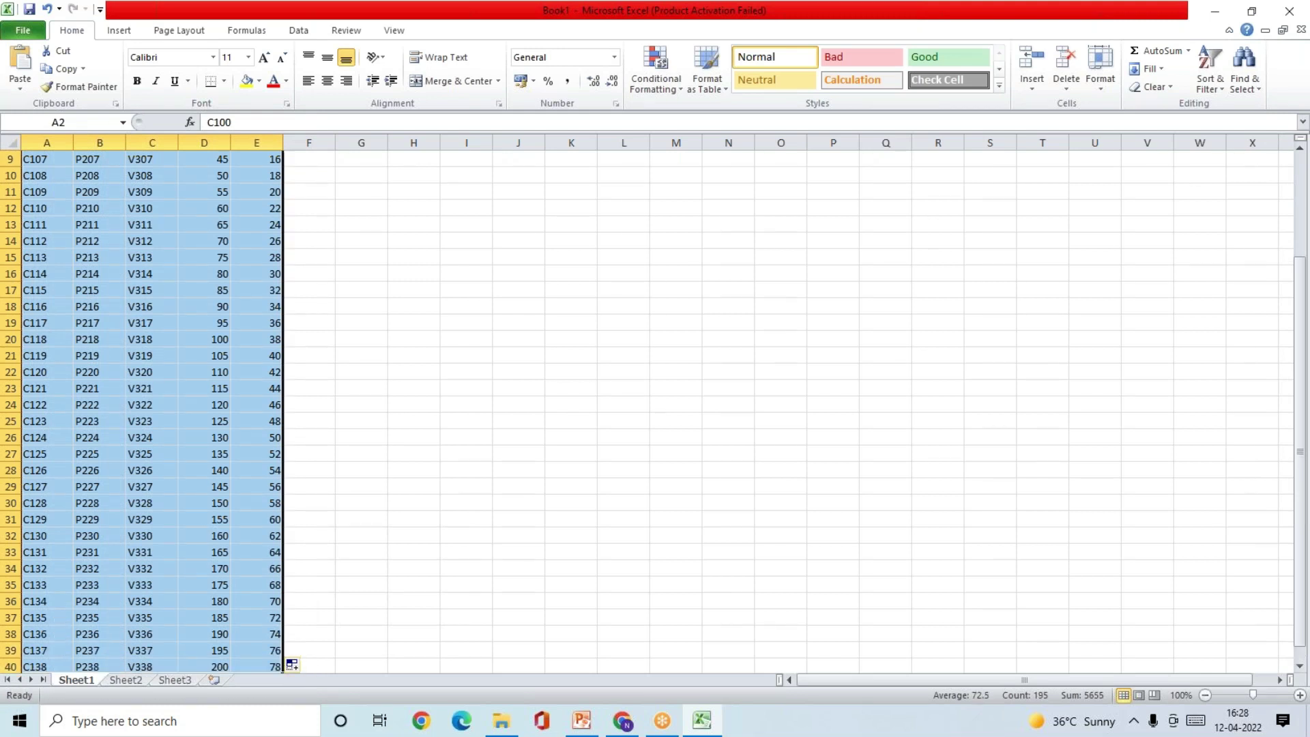
click(430, 493)
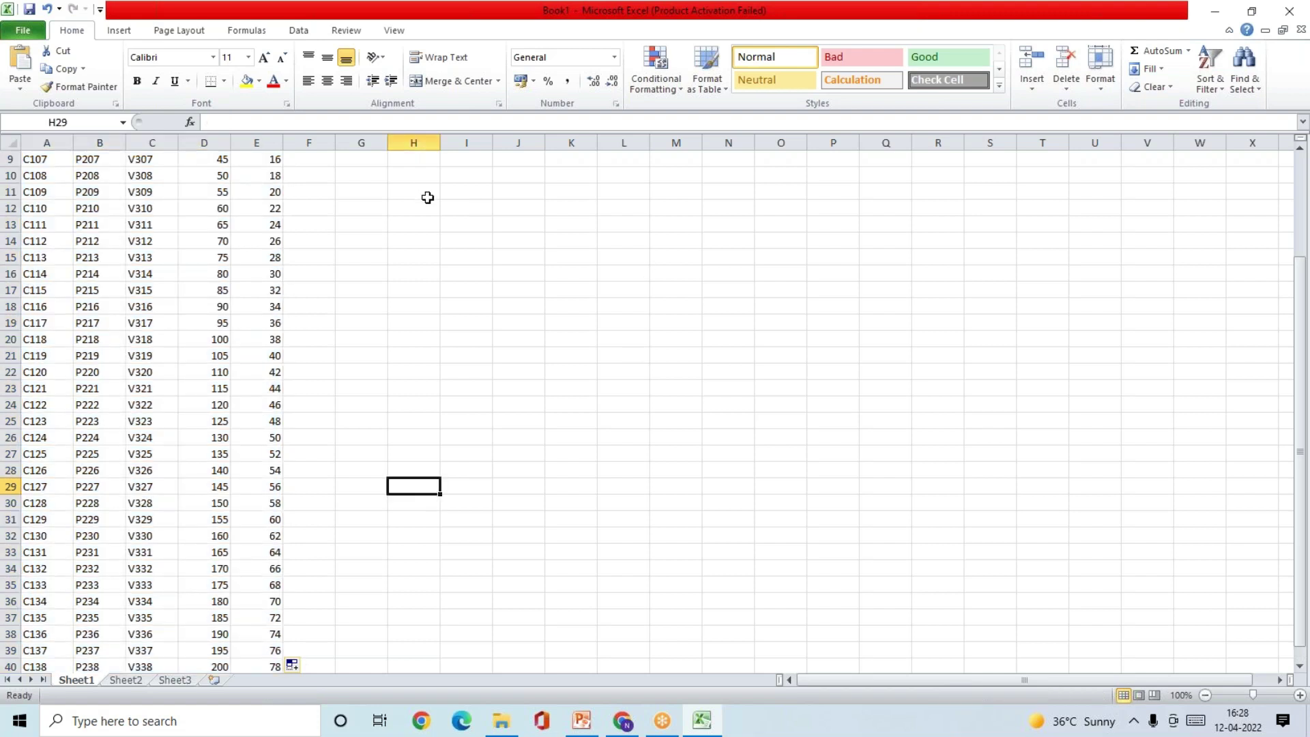
key(ctrl+s)
drag(347, 15, 522, 204)
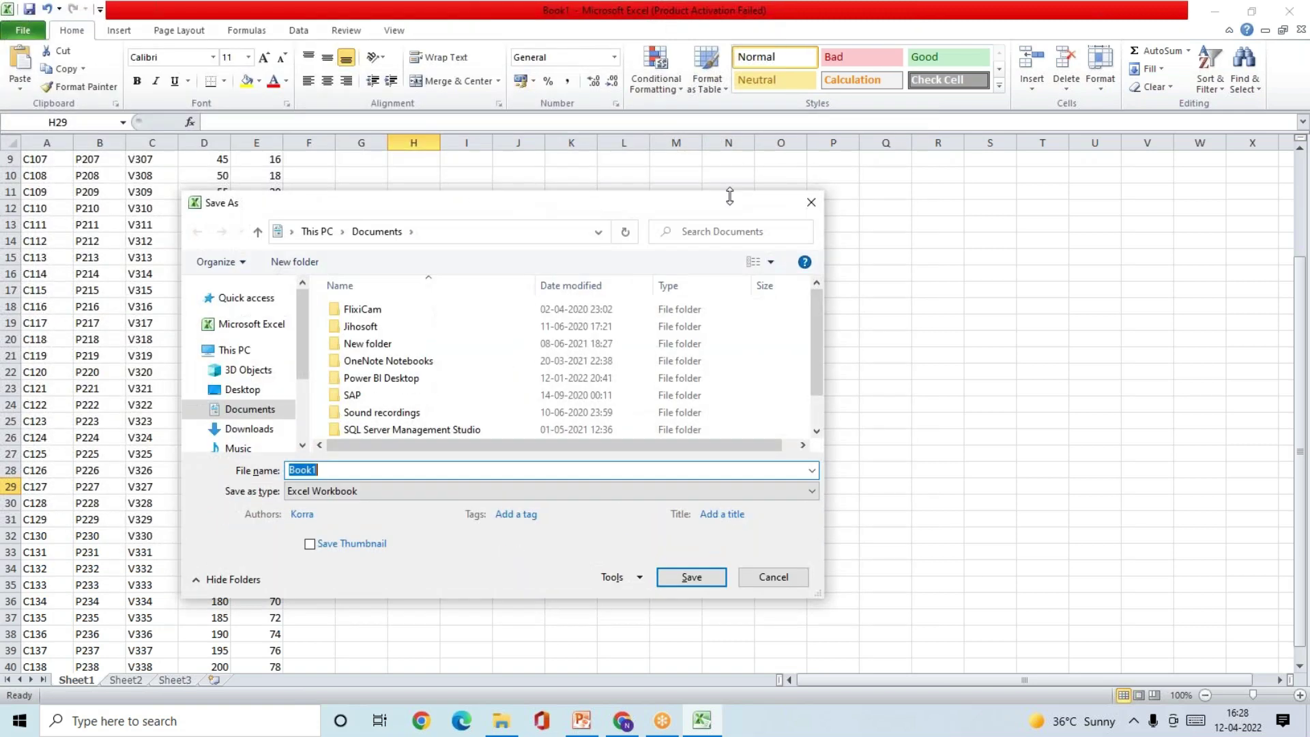
click(811, 202)
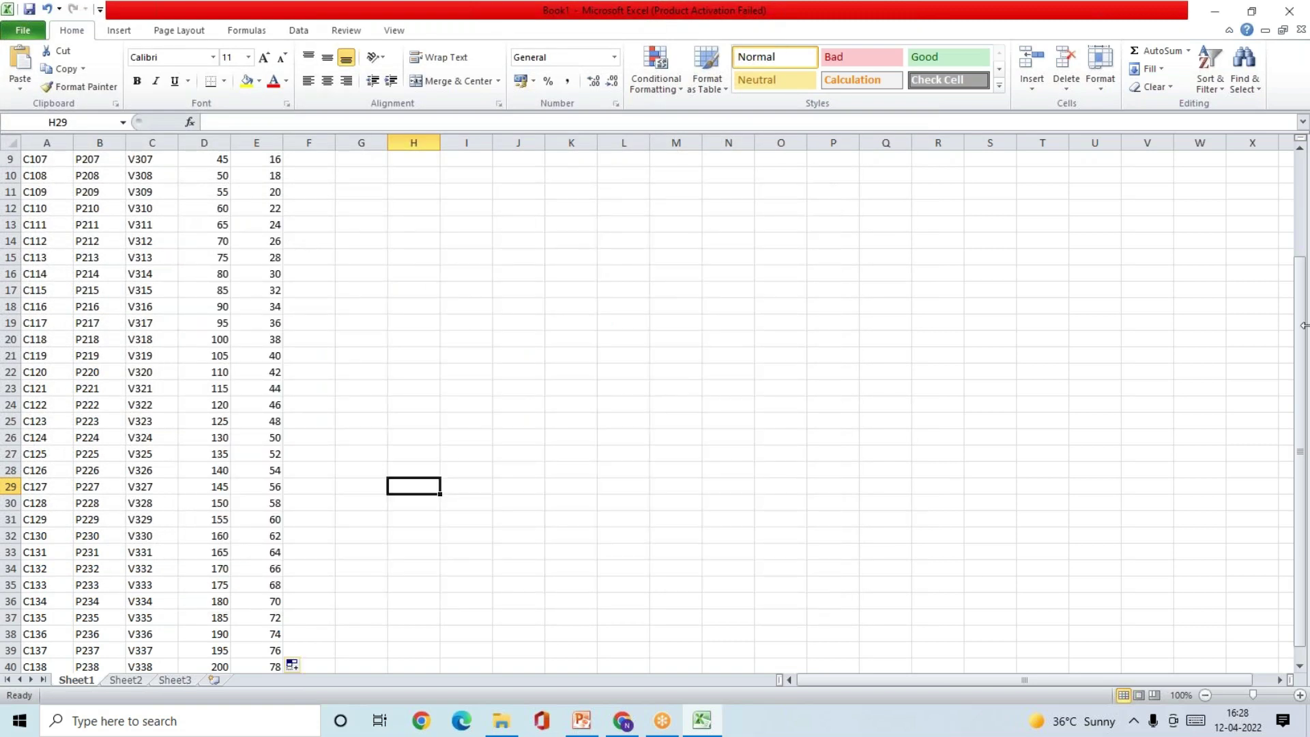
- Enter the heading "Charectes" in cell H6 and fit column H to its text
click(1303, 189)
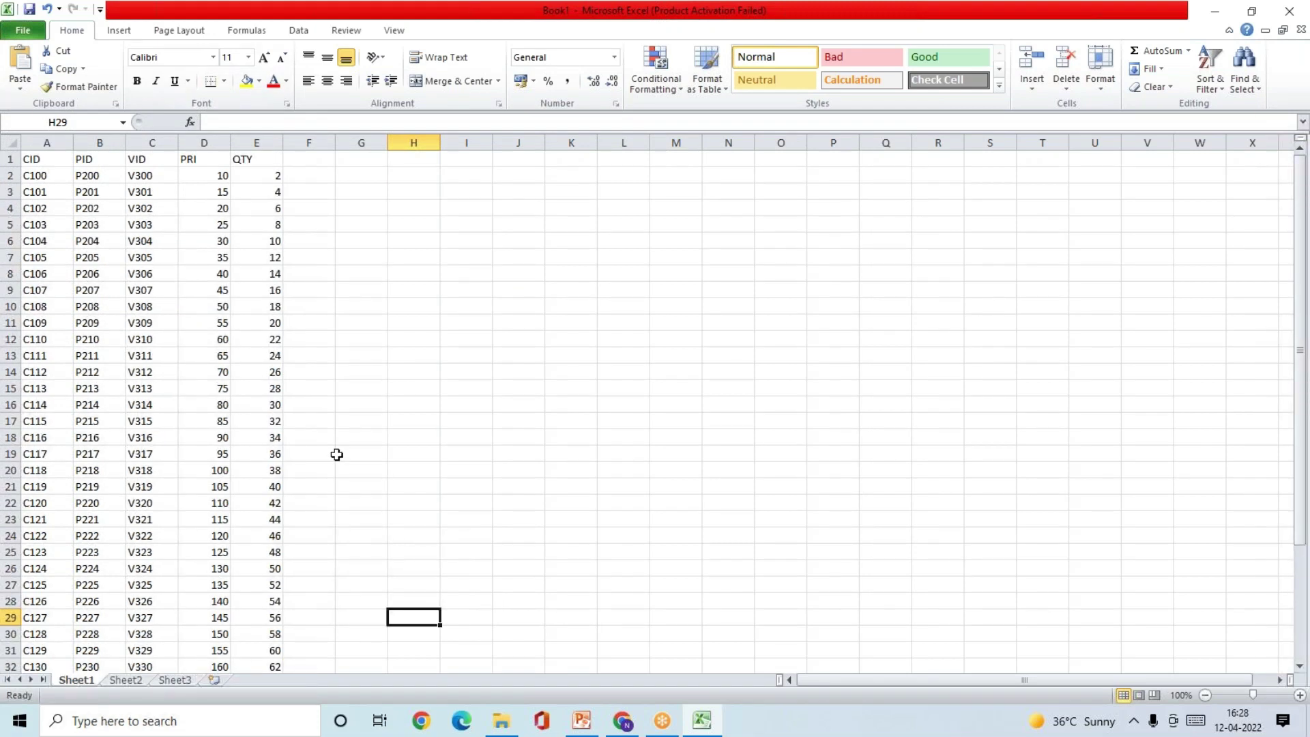
click(414, 241)
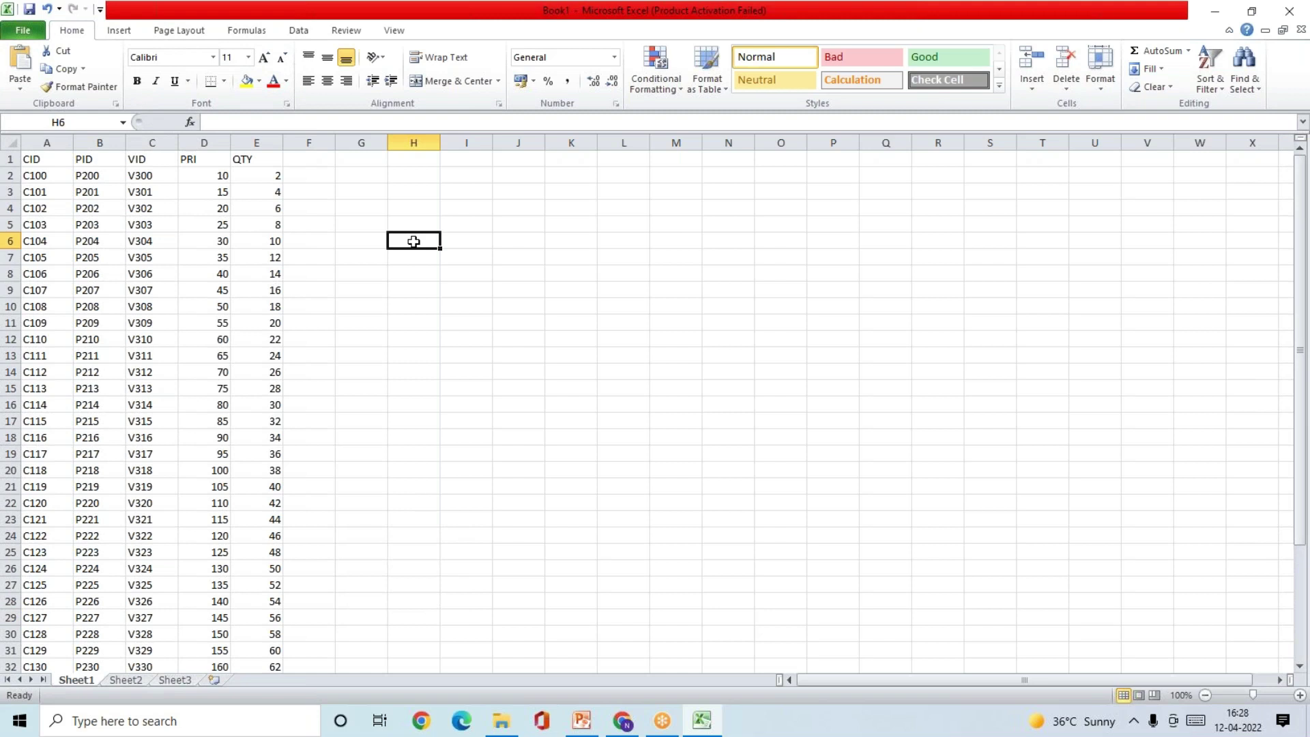
text(Charect)
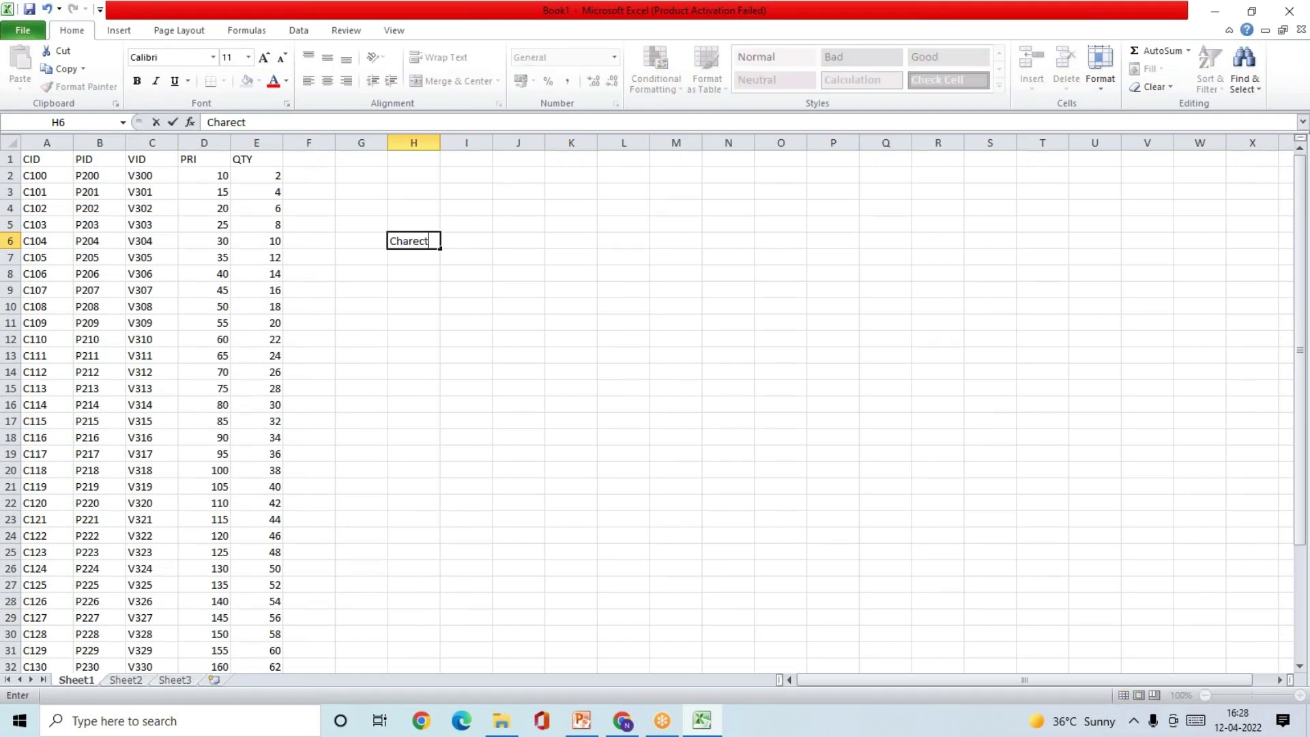
text(esr)
key(BackSpace)
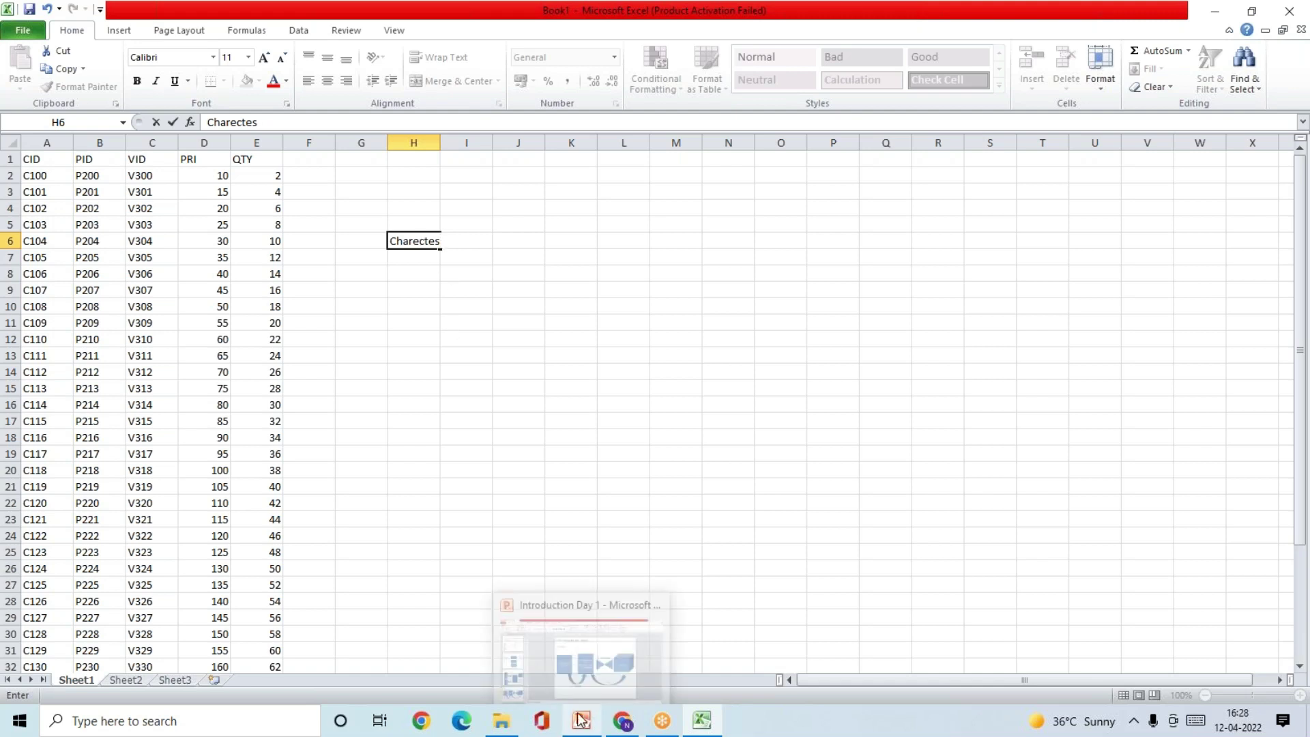
click(437, 142)
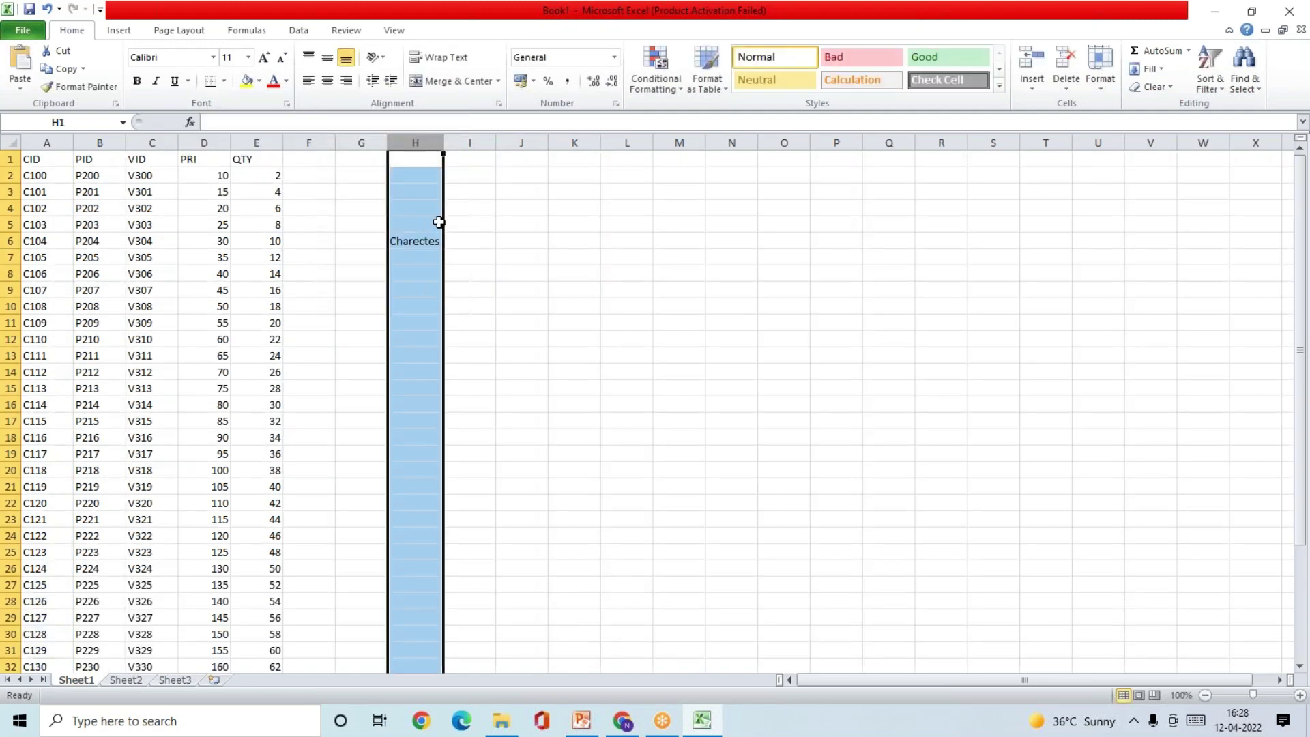
- Change the heading in H6 to "Charecterstics" and widen column H to fit it
click(433, 242)
click(280, 121)
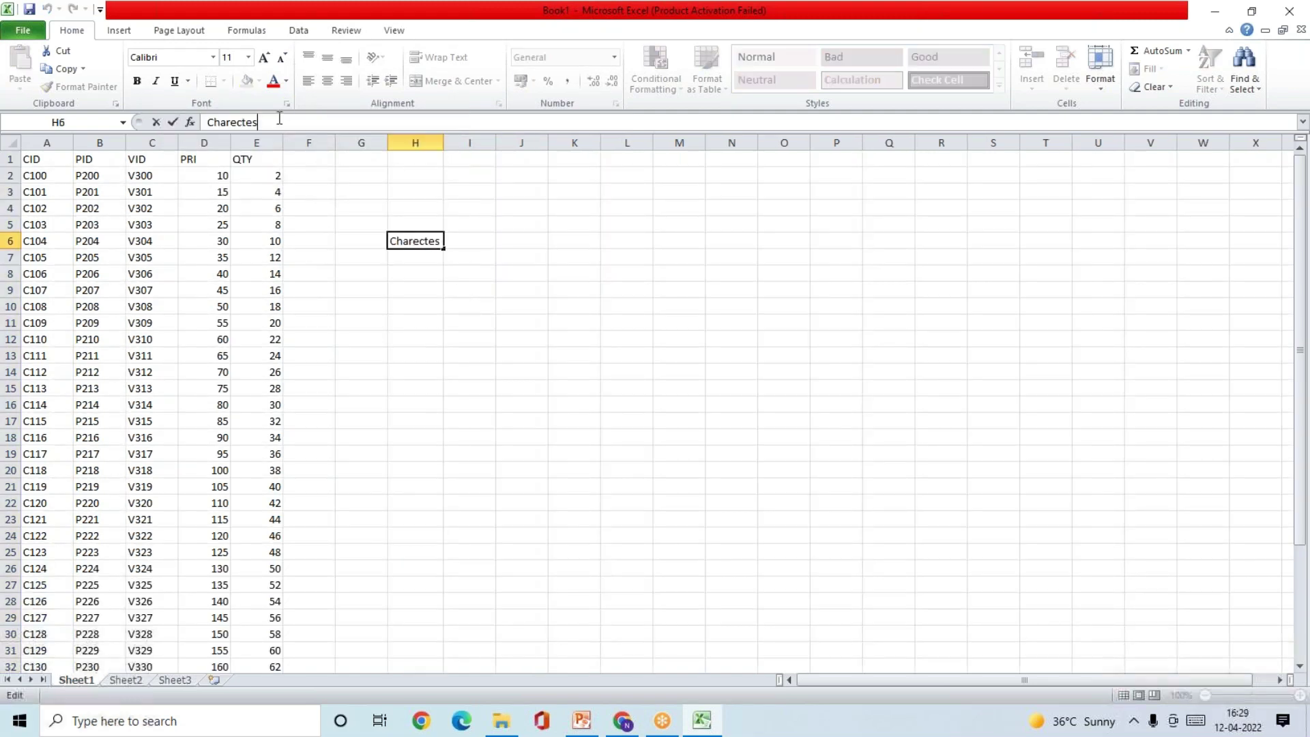
key(BackSpace)
text(rstocs)
key(BackSpace)
key(BackSpace)
key(BackSpace)
text(ics)
click(433, 301)
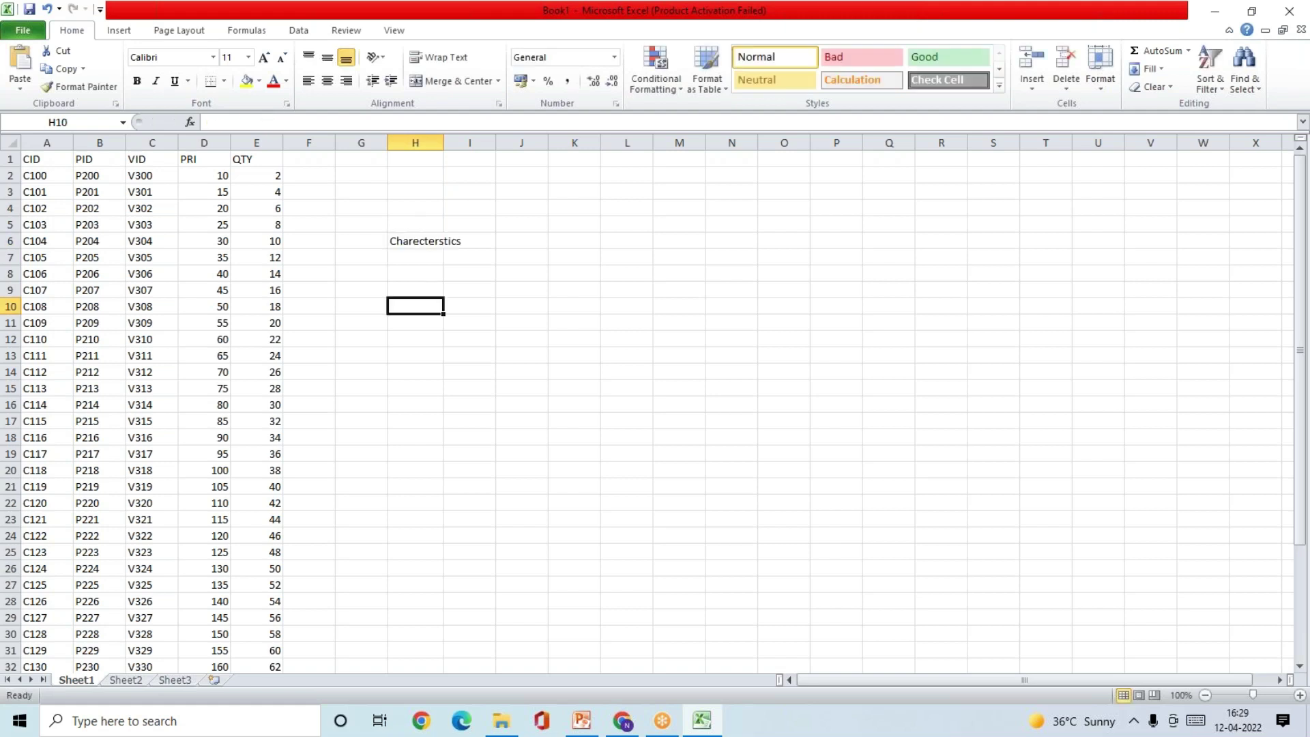
drag(439, 142, 465, 142)
- List CUSTOMR, PRODUCT and VENDOR in cells H7 to H9 below the Charecterstics heading
click(423, 255)
text(CUSTOMR)
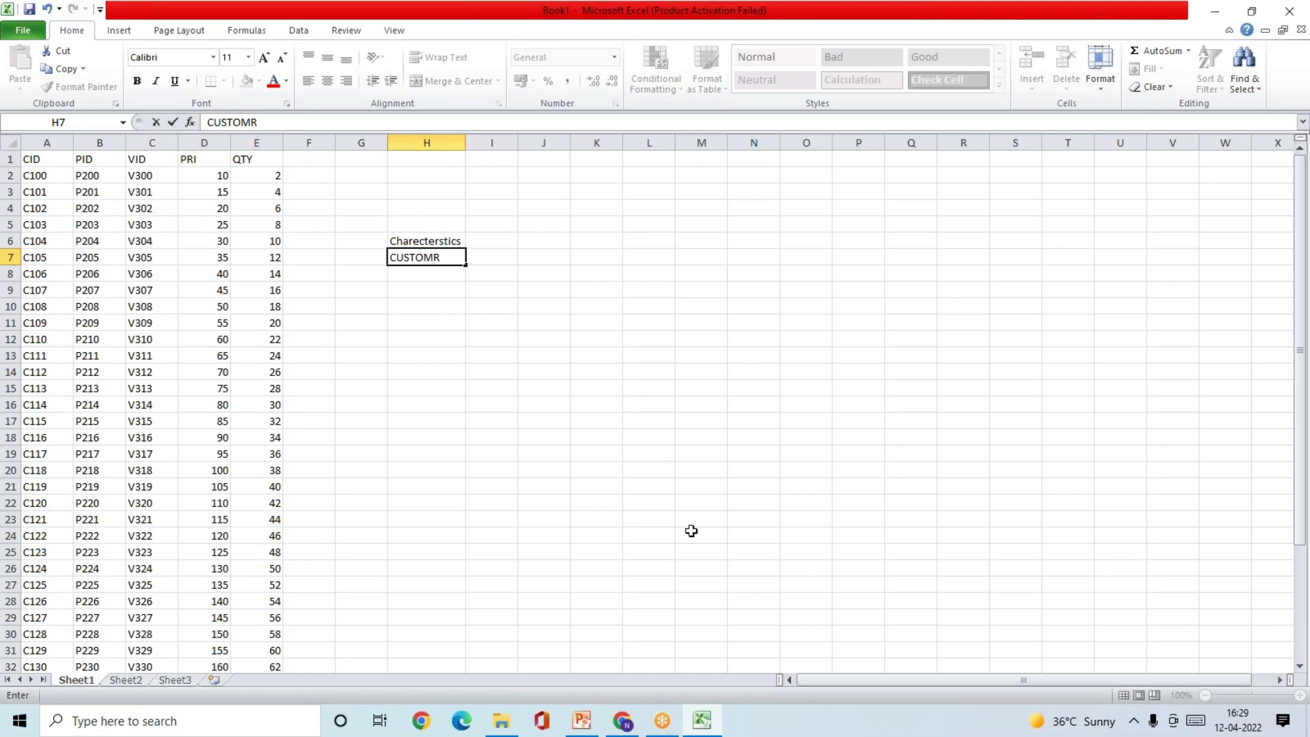
key(BackSpace)
text(R)
key(Return)
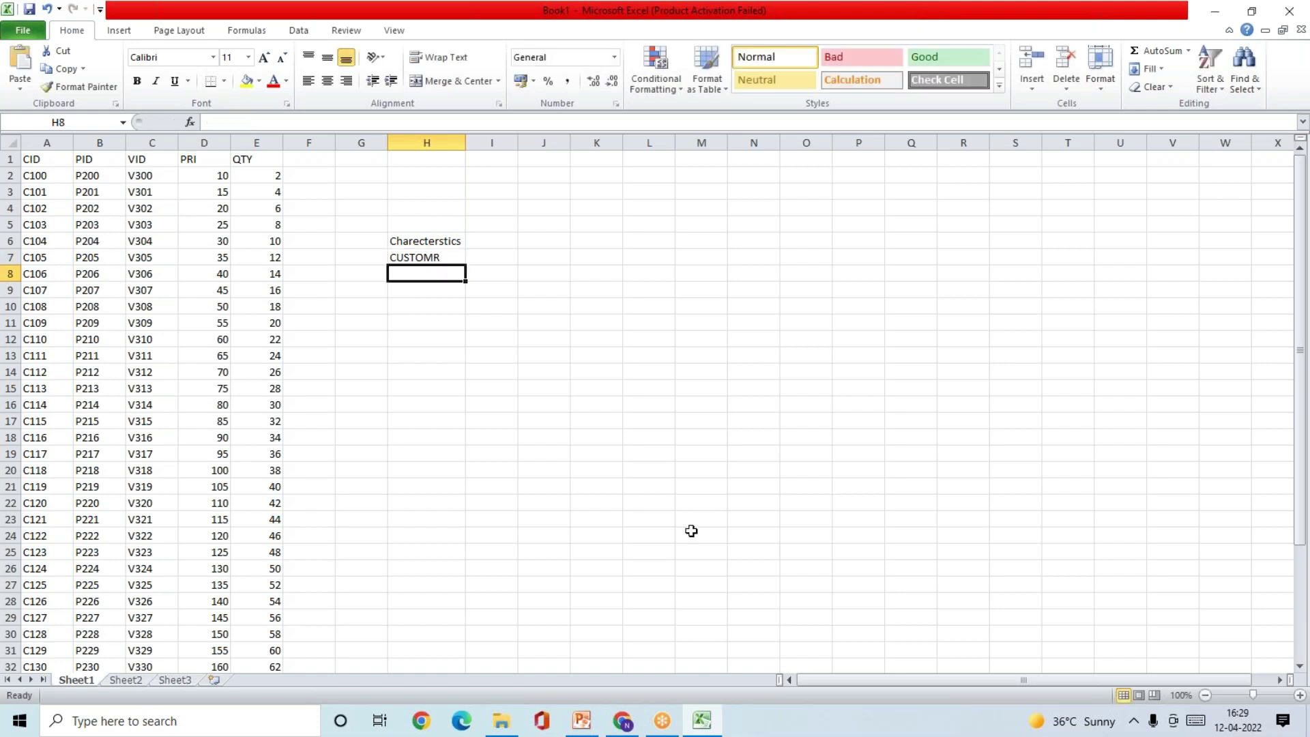
text(PROCUST)
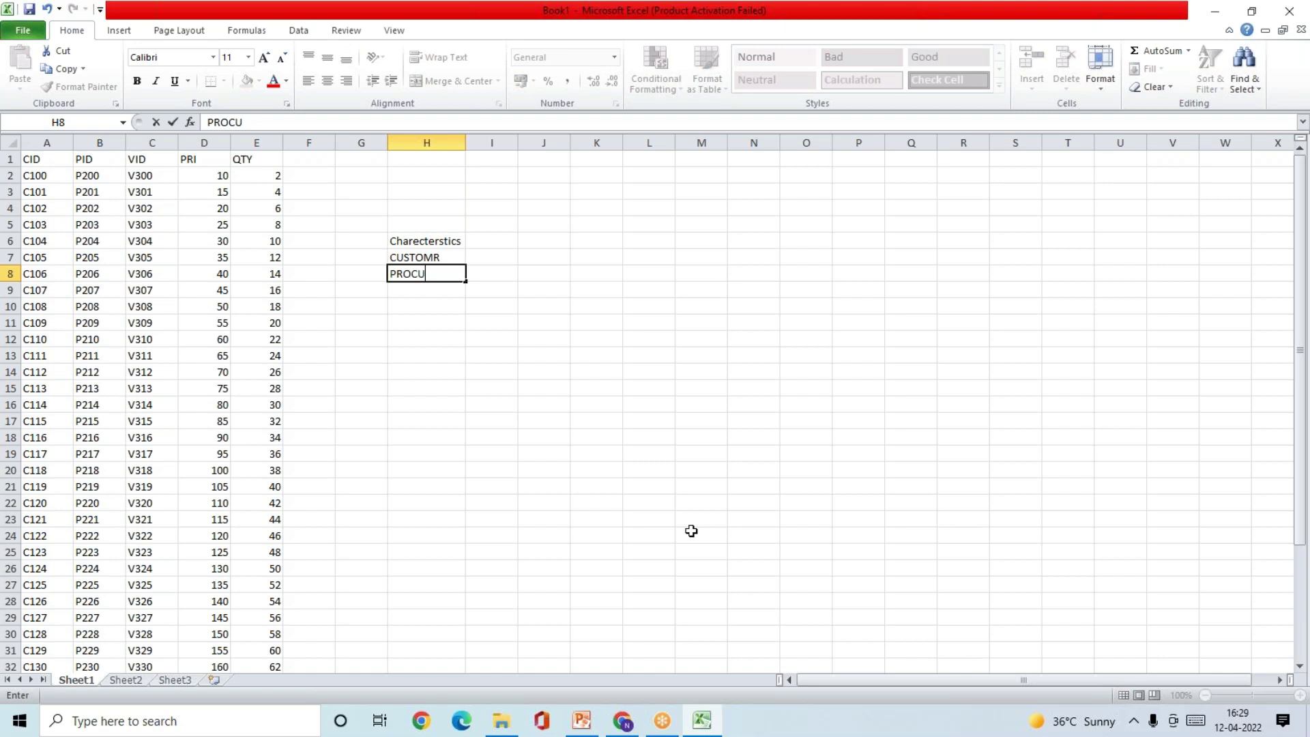
key(BackSpace)
key(BackSpace)
key(BackSpace)
key(BackSpace)
text(DUCT)
key(Return)
text(VENDOR)
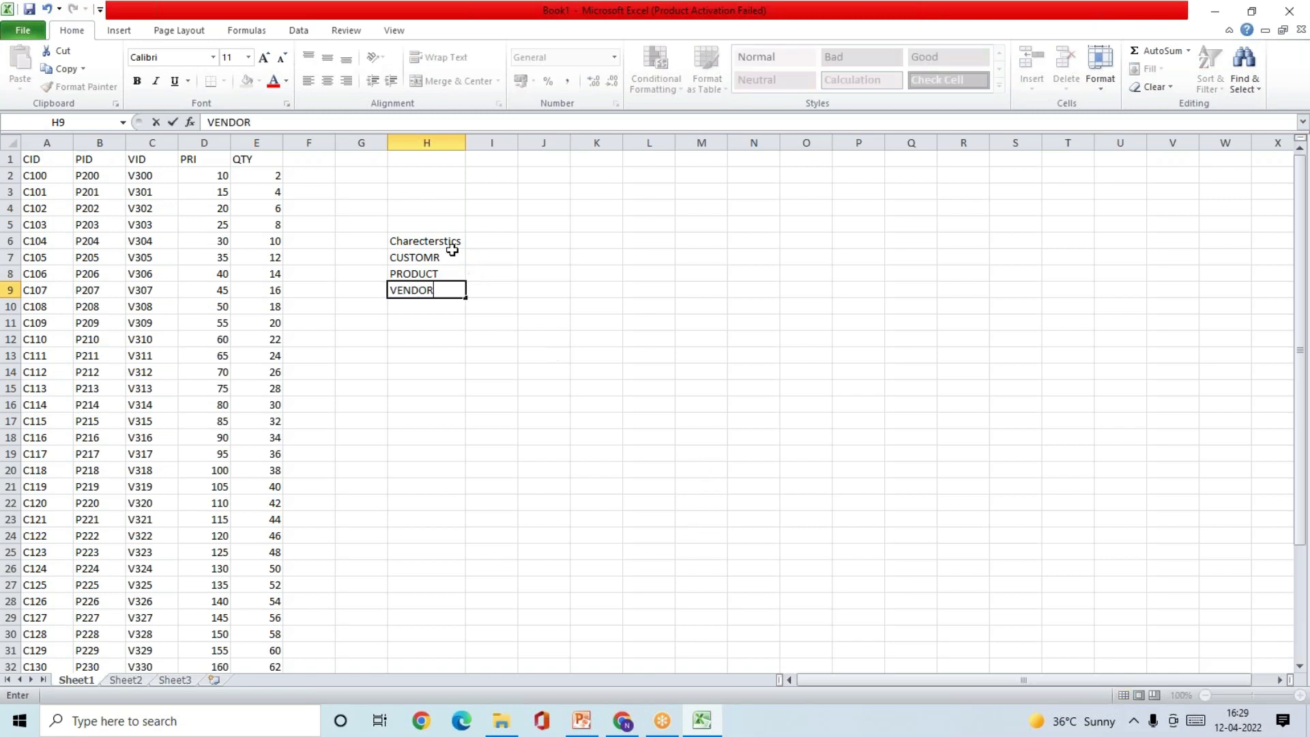
- Fill the Charecterstics heading cell with yellow and enter the heading KEY FIG in I6
click(450, 247)
click(246, 80)
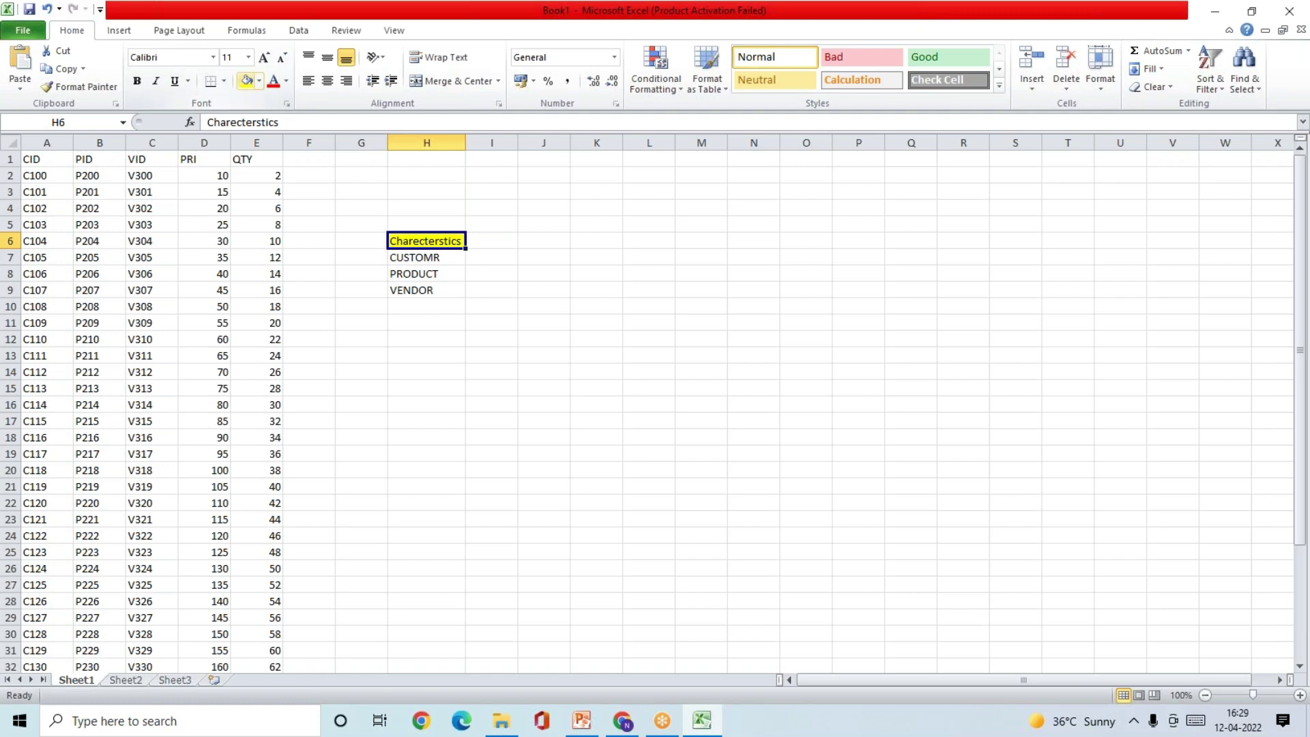
click(499, 237)
text(KE)
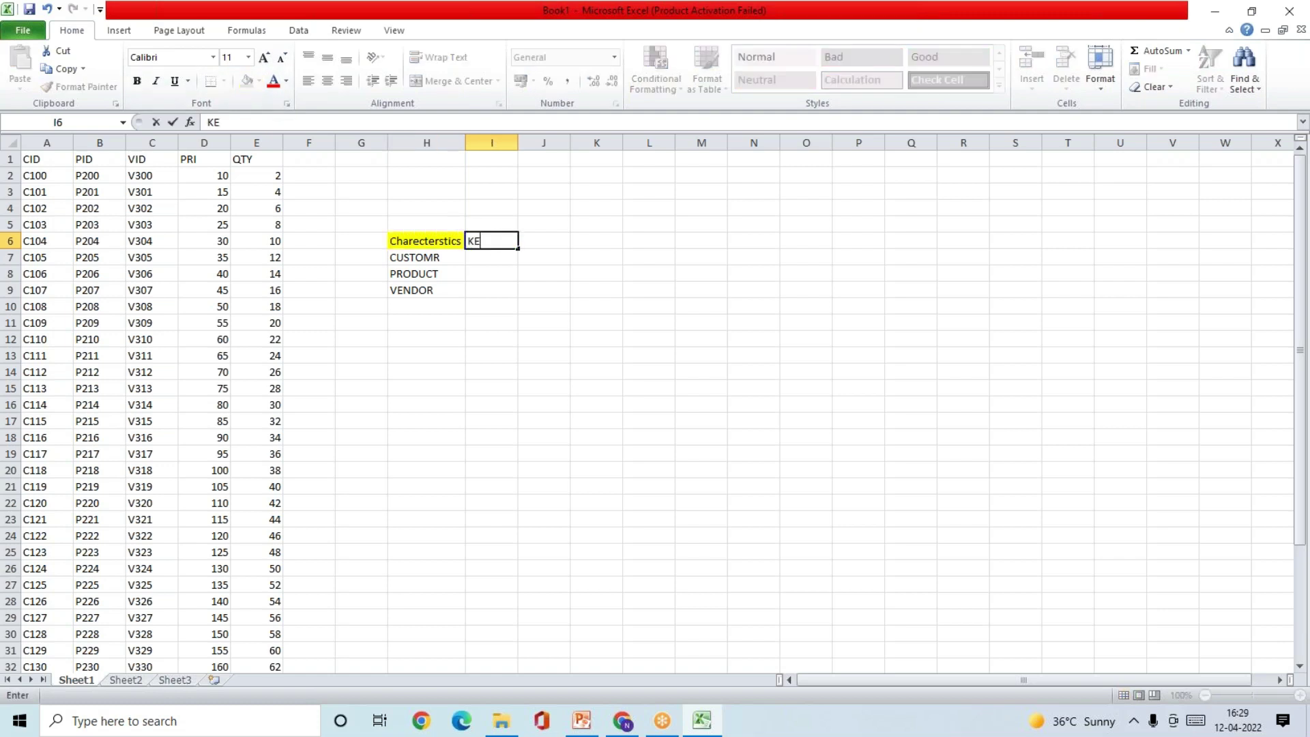
text(Y FIG)
- List PRICE and QUANTY in cells I7 and I8 below the KEY FIG heading
click(489, 259)
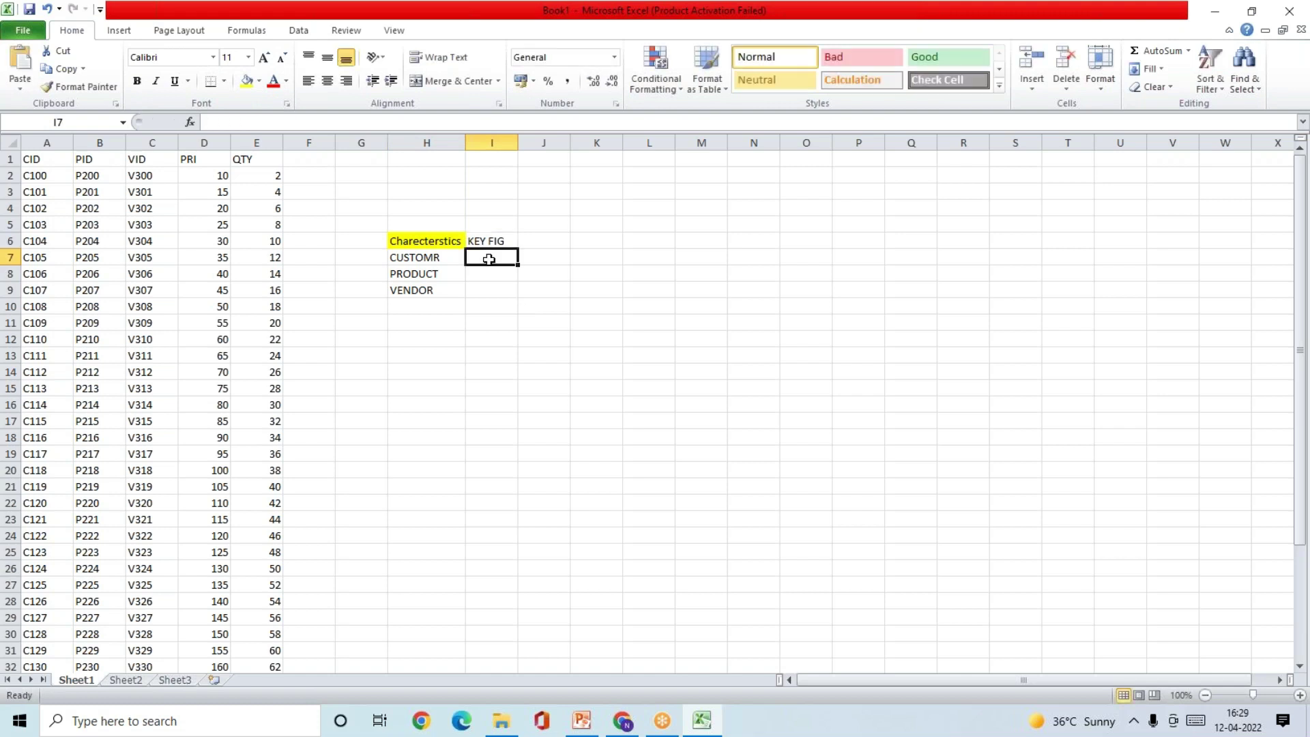
text(PRI)
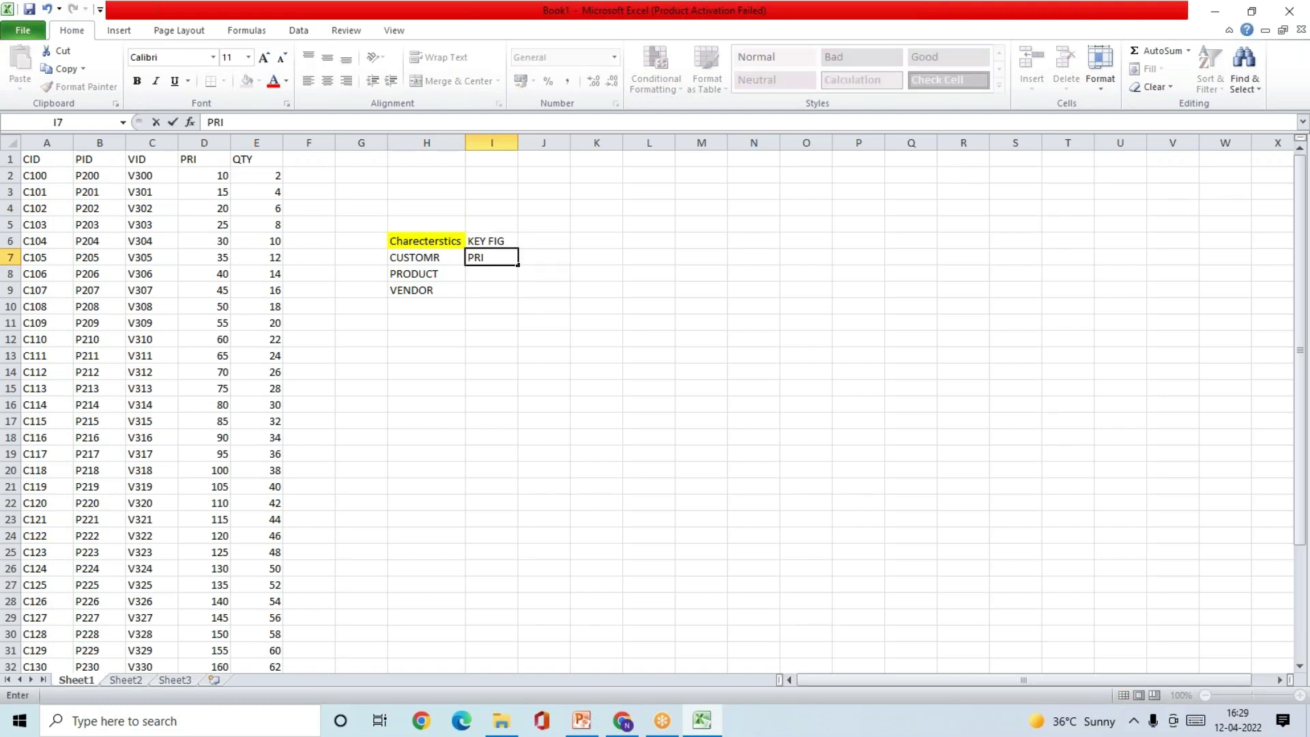
text(CE)
key(Return)
text(QUANTY)
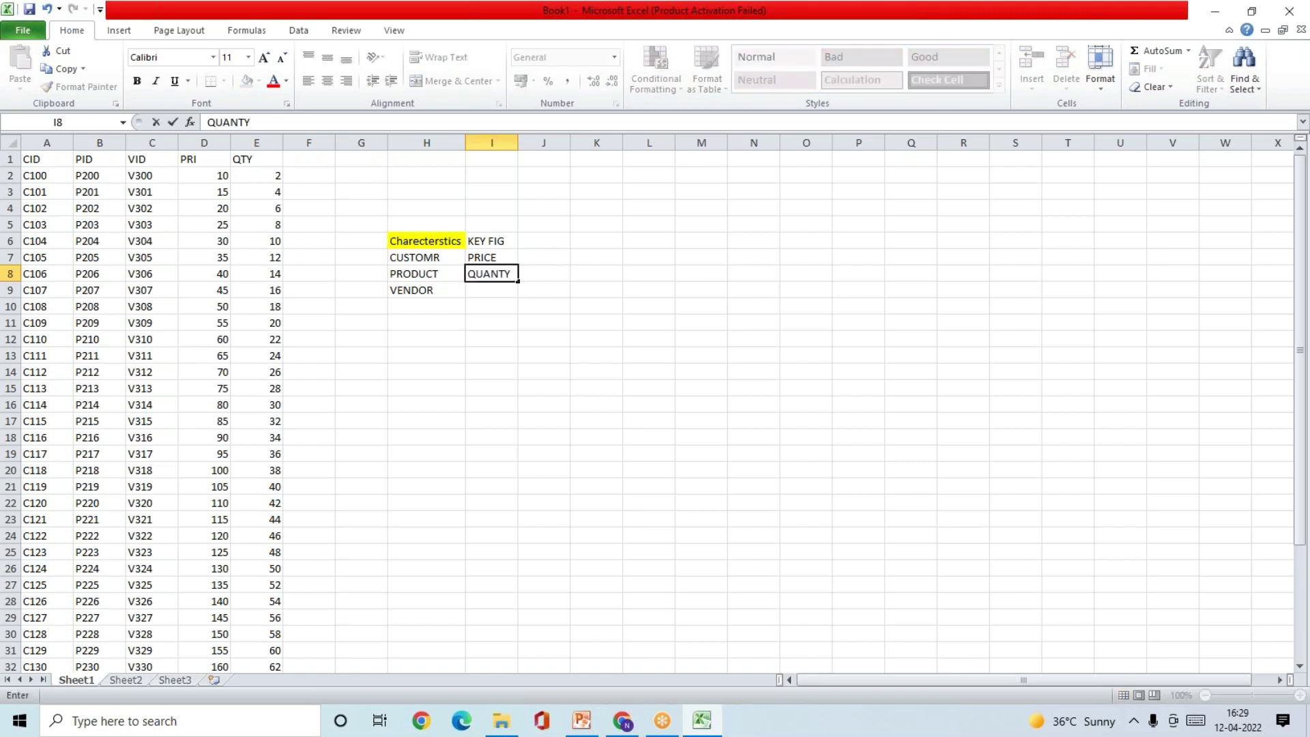
- Correct the entry in cell I8 to QUANTITY
key(BackSpace)
text(ITY)
click(522, 393)
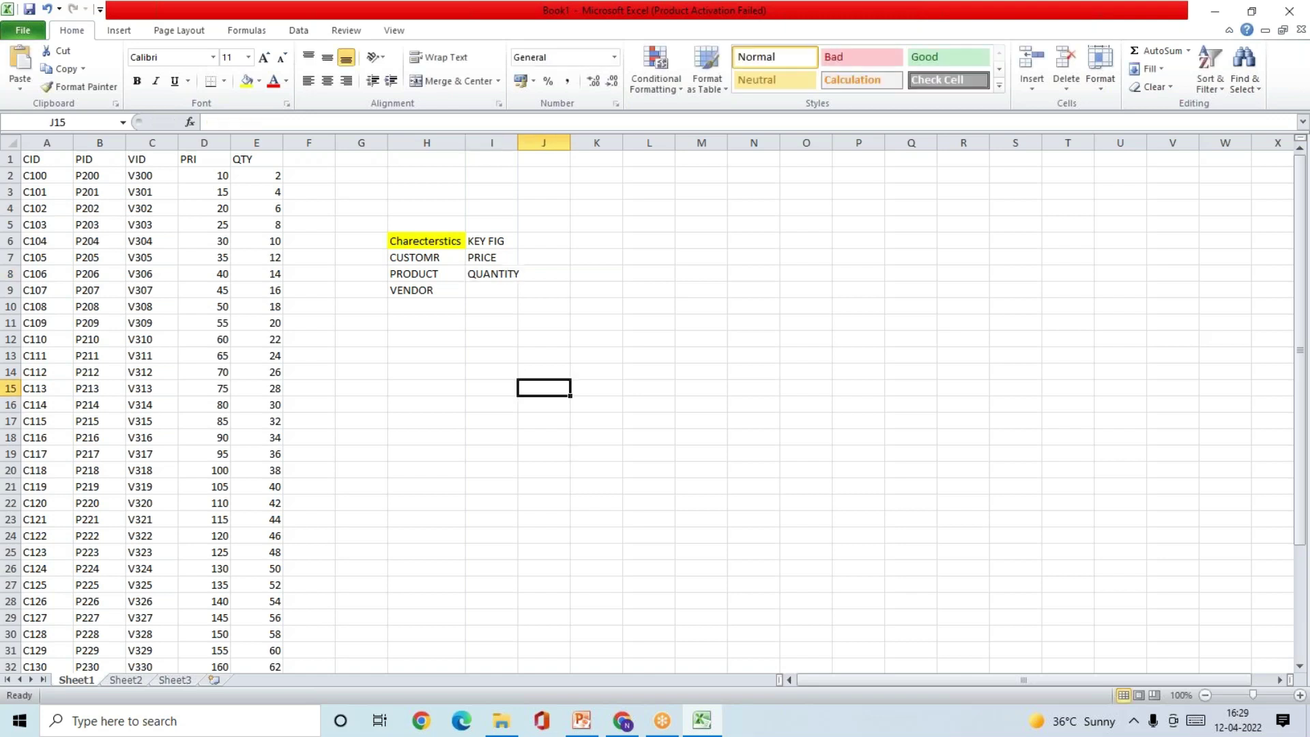
- Fill the KEY FIG heading cell I6 with light blue
click(502, 239)
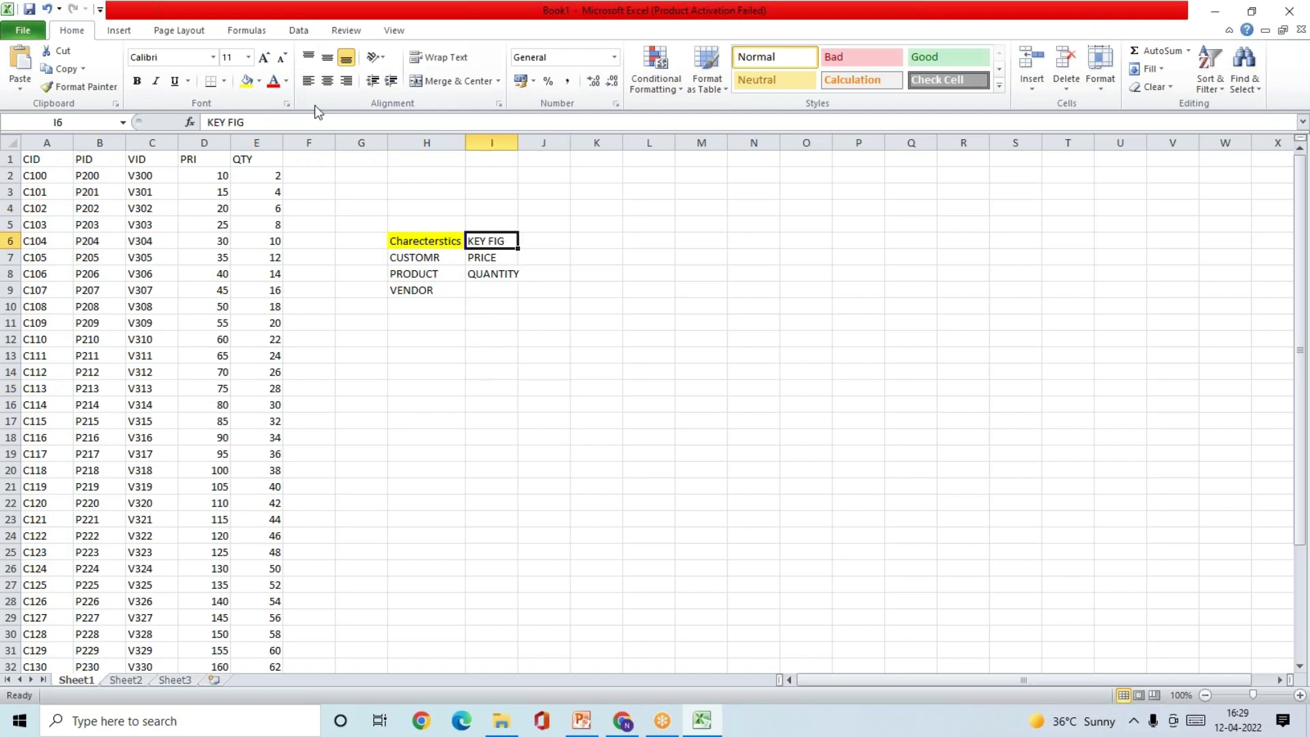
click(259, 82)
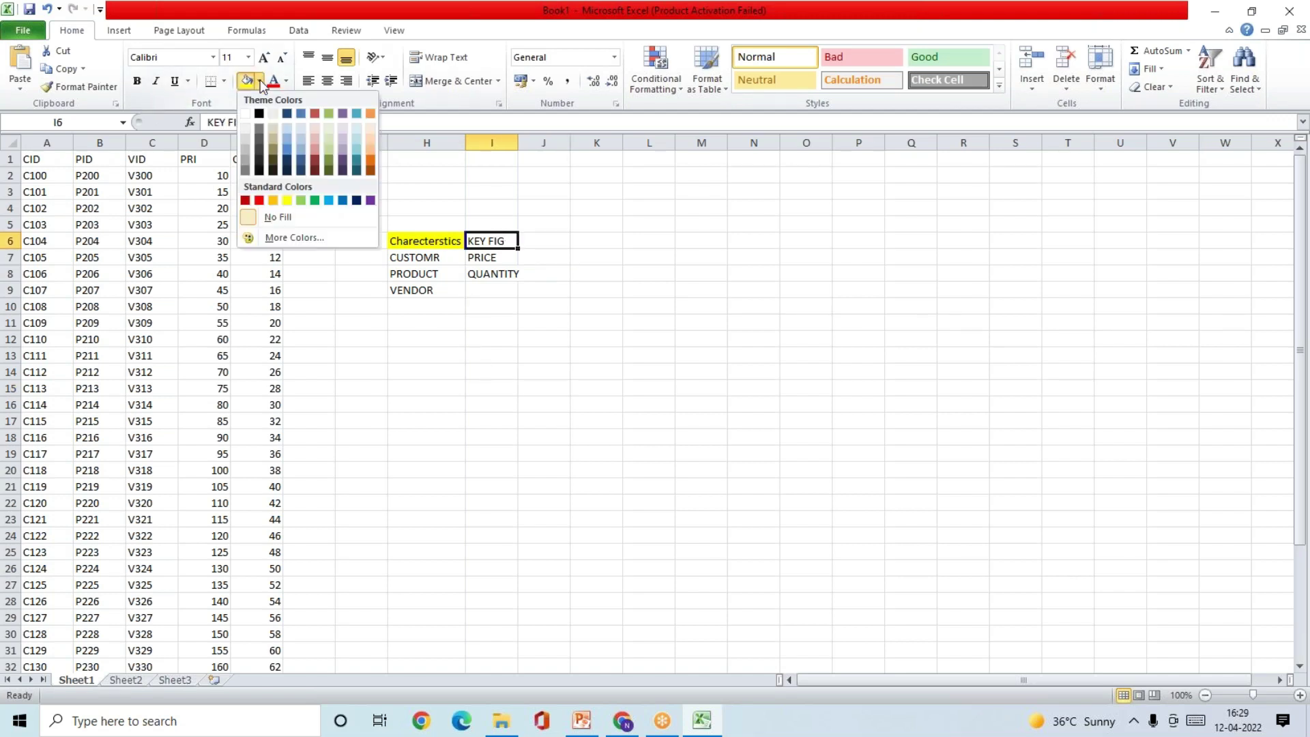
click(329, 201)
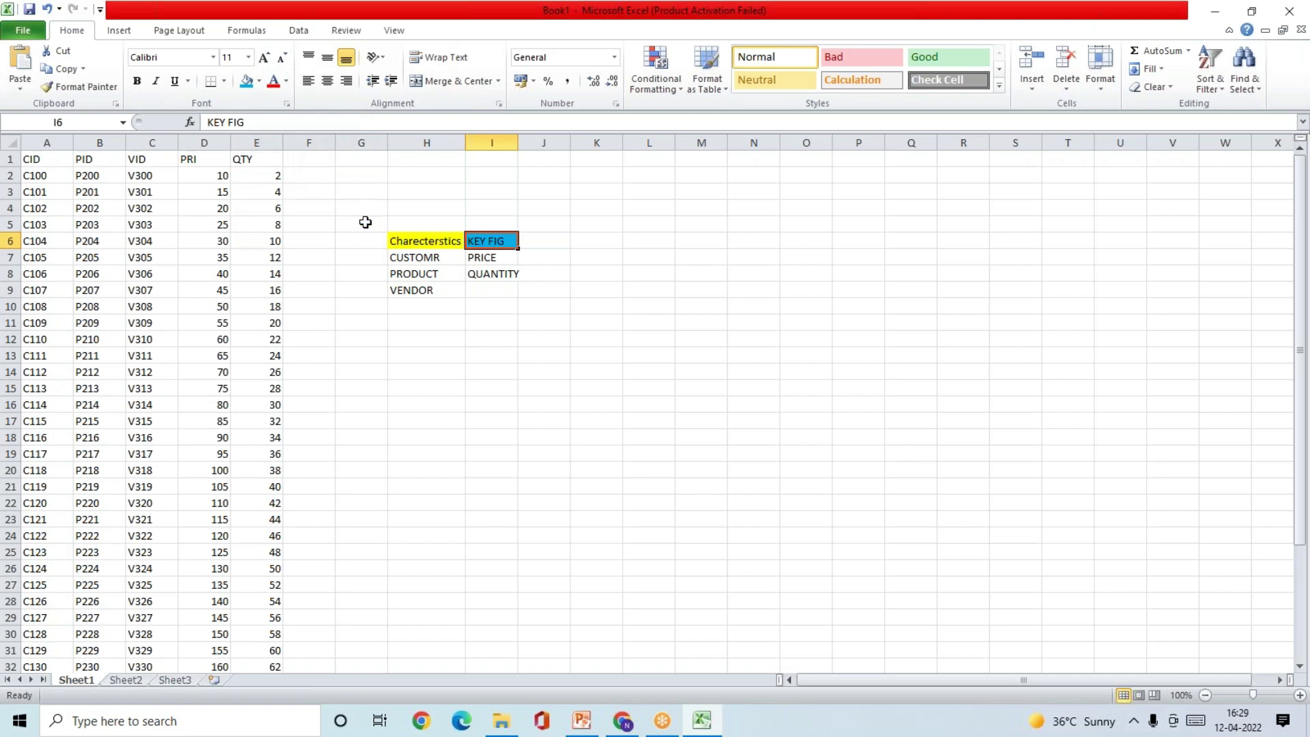
click(295, 158)
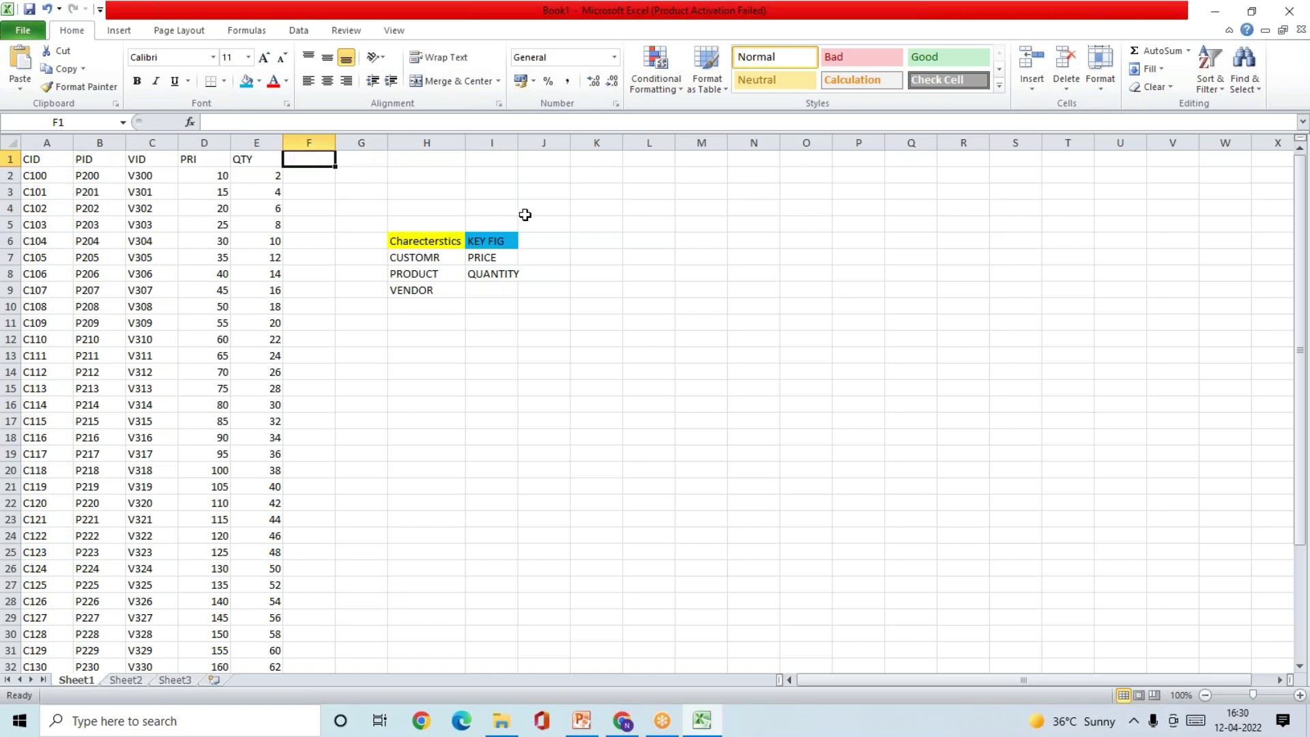
- Add REVENUE in cell I9 as a further key figure below QUANTITY
click(493, 287)
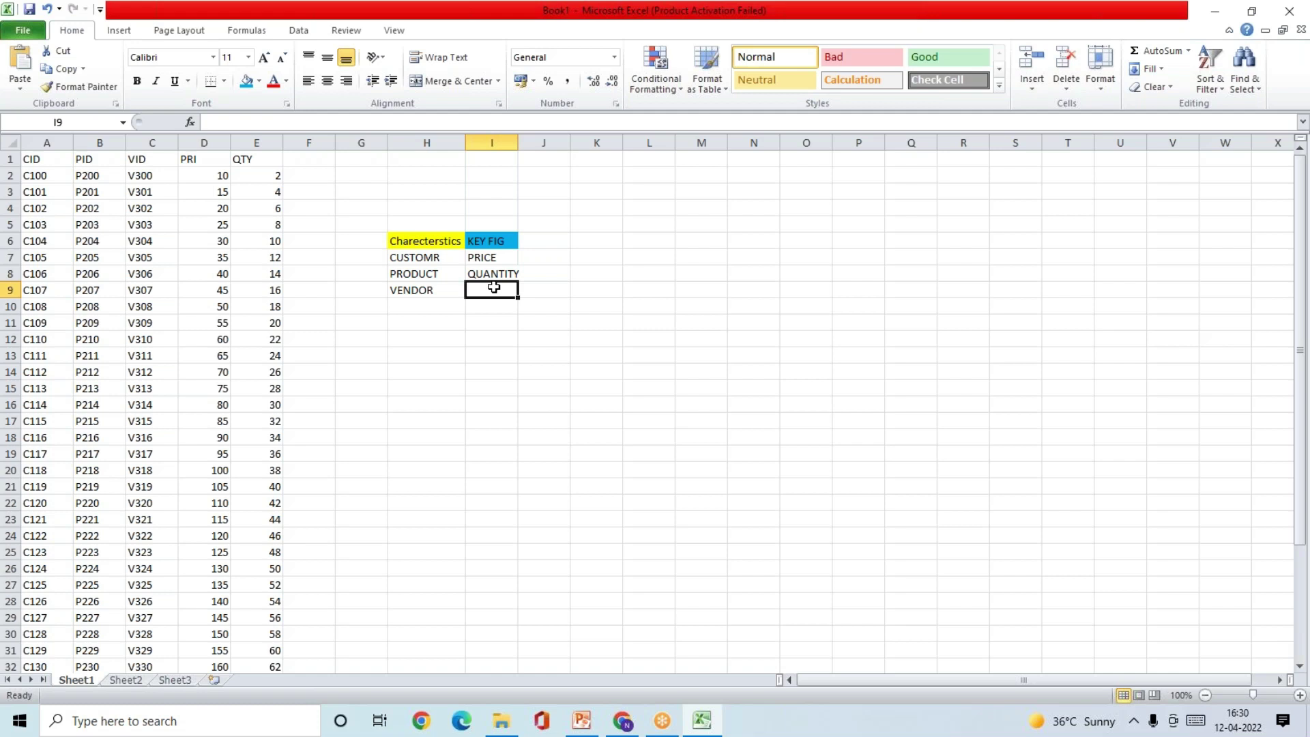
text(REVENUE)
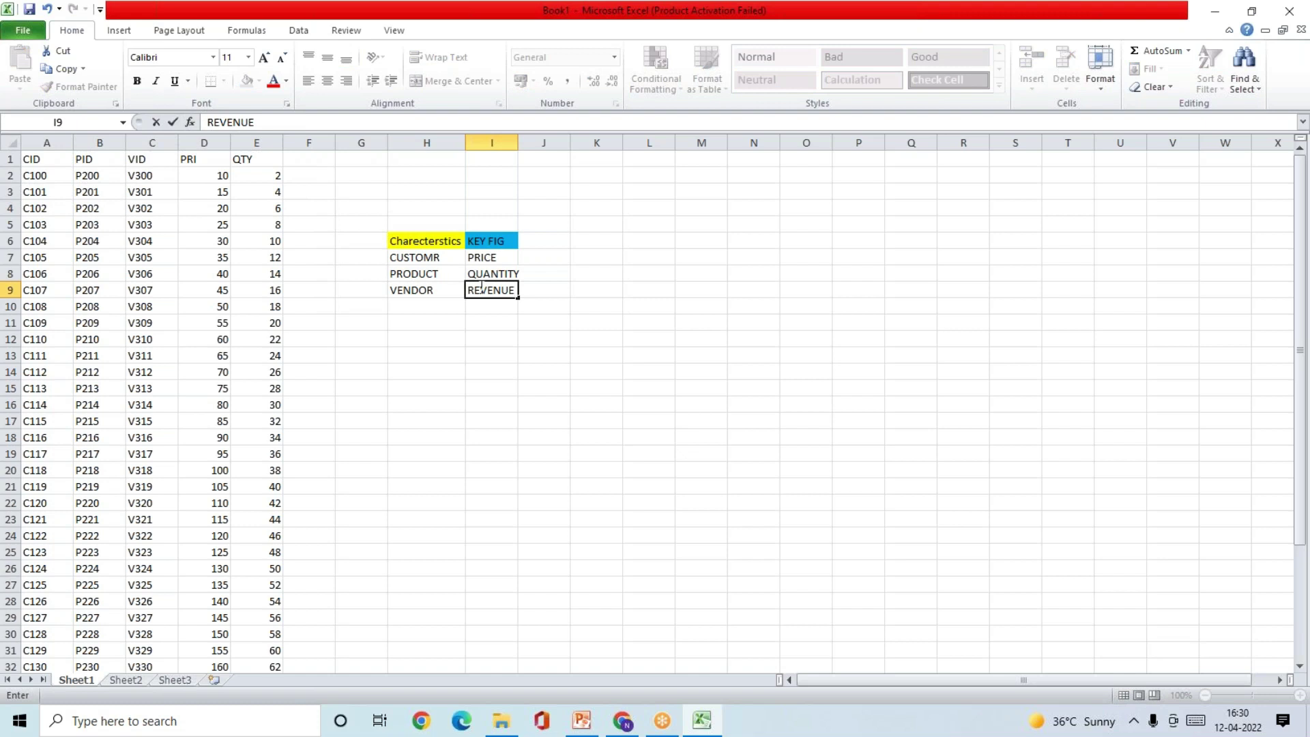
click(470, 358)
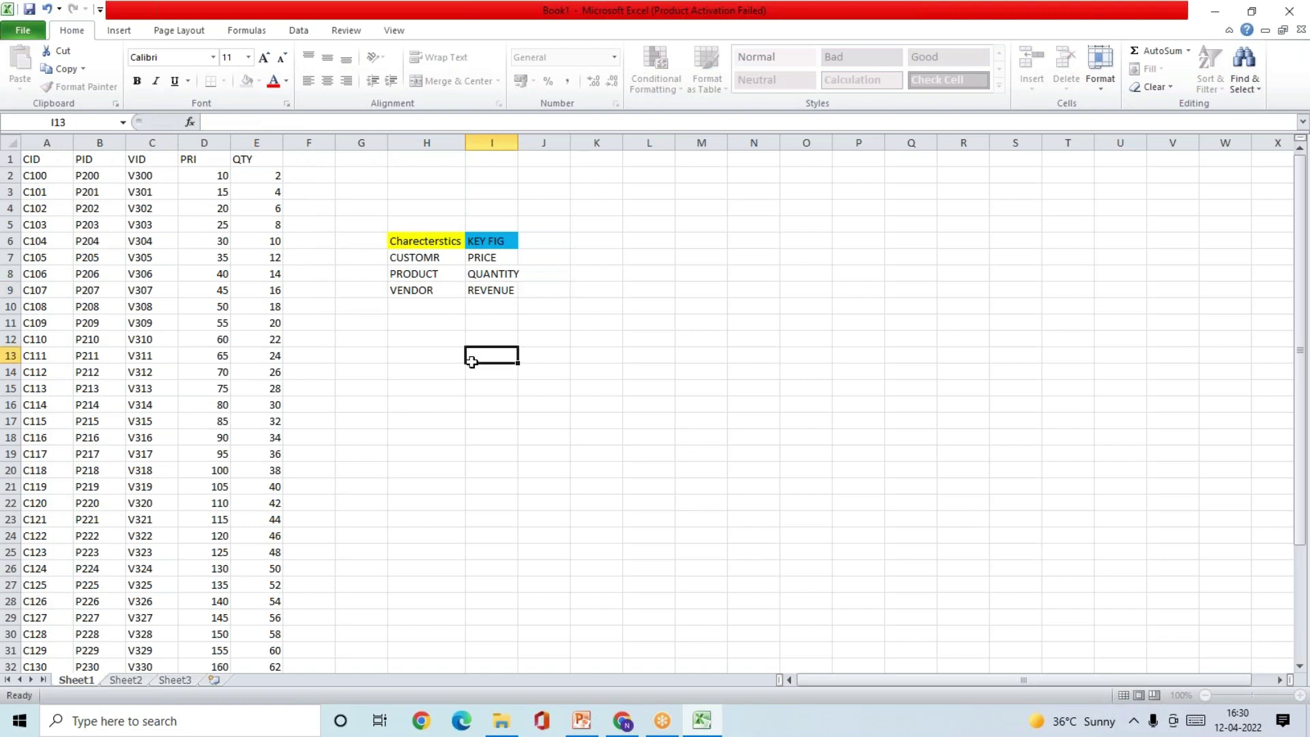
- Go through the entries listed under the Charecterstics and KEY FIG headings one by one
click(418, 256)
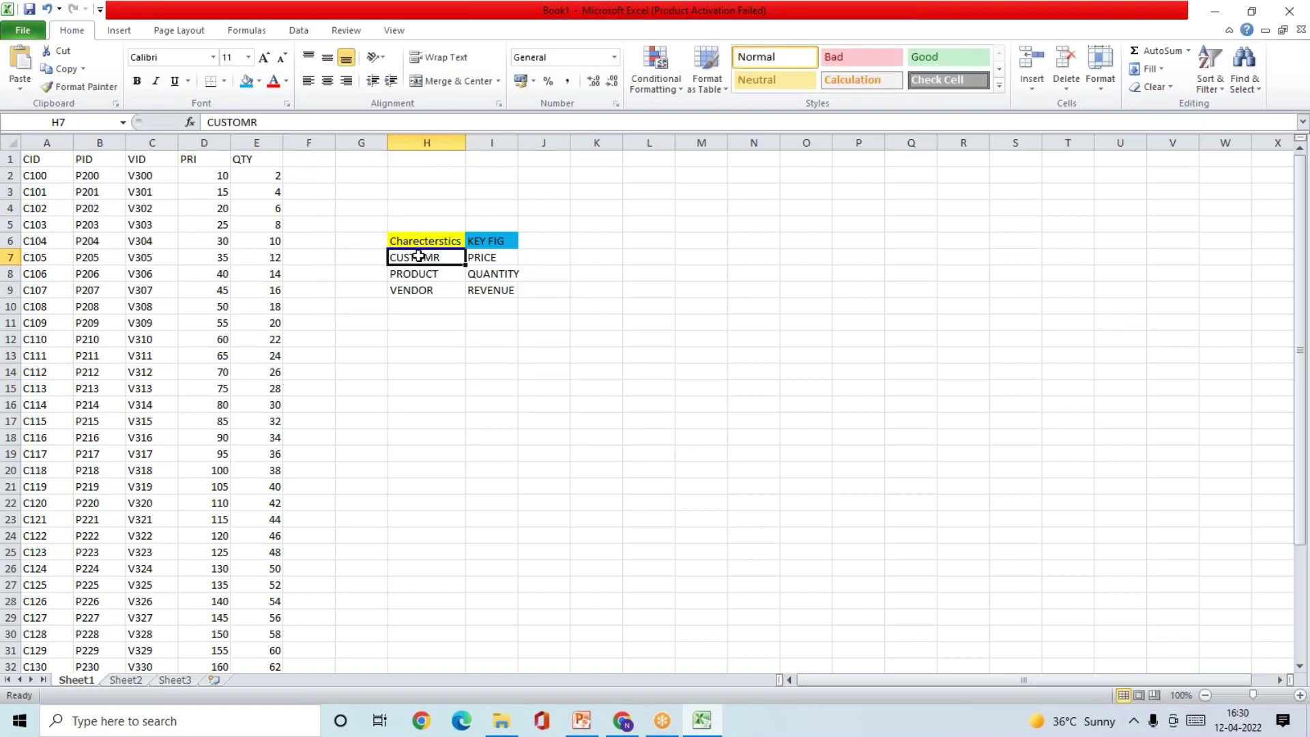
click(432, 273)
click(430, 292)
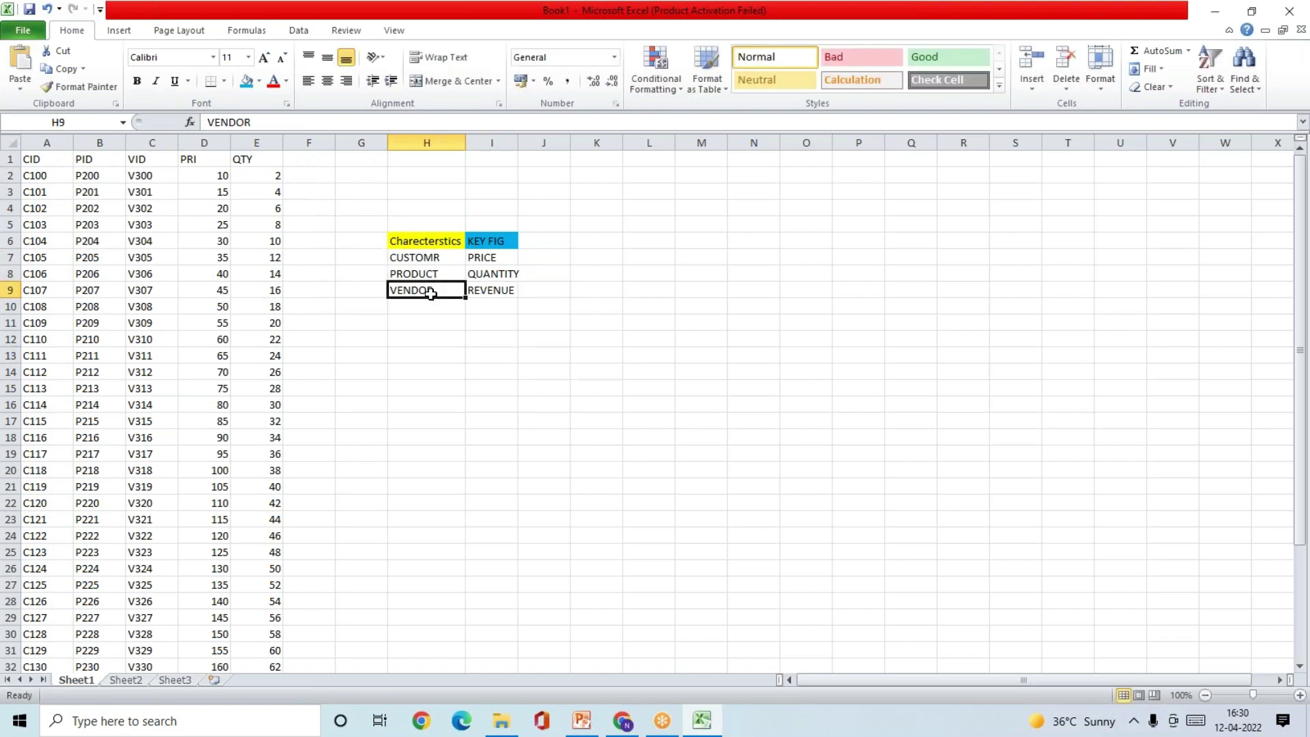
click(500, 260)
click(500, 274)
click(500, 293)
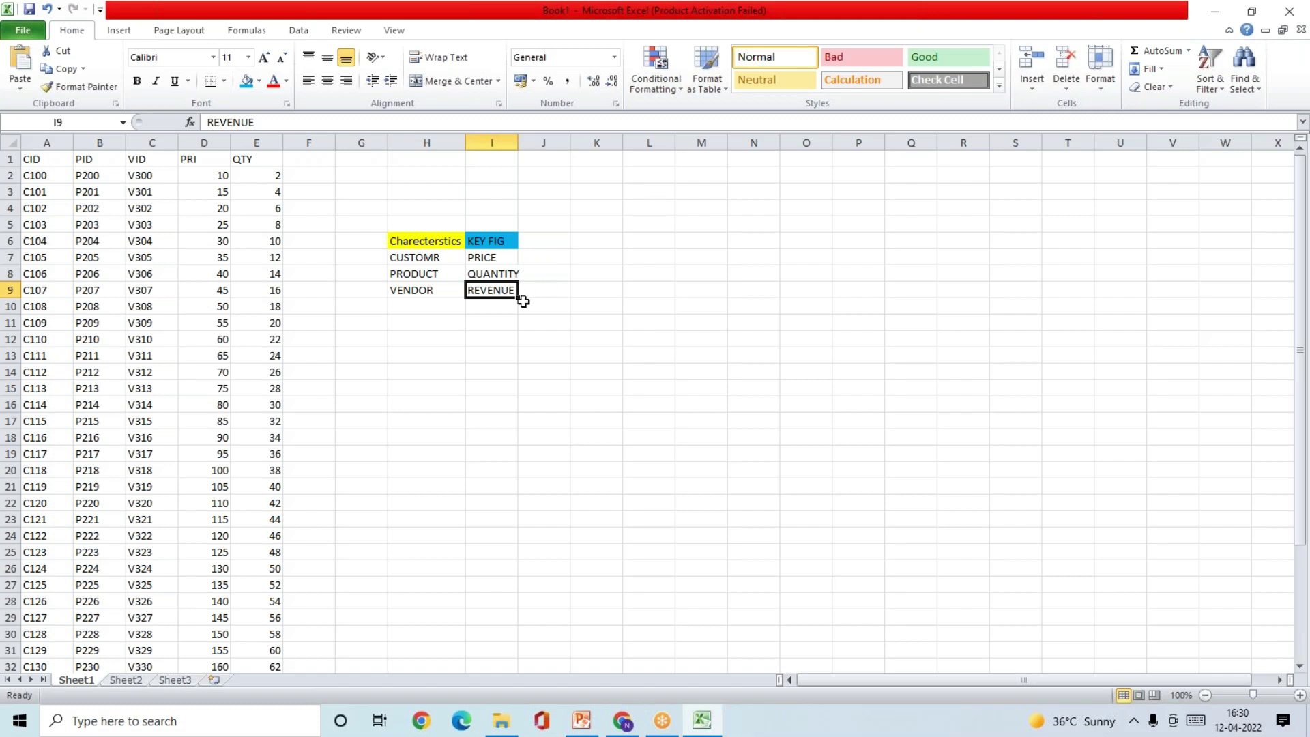
click(445, 368)
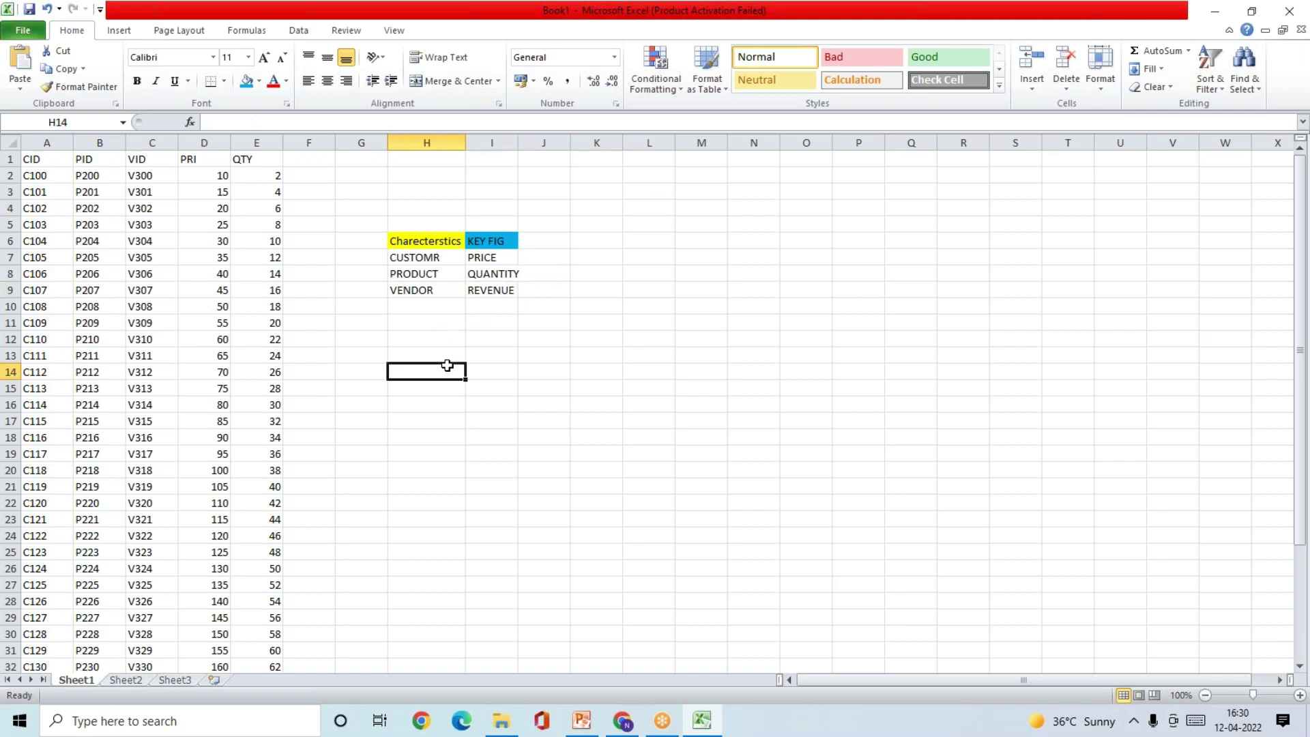
click(423, 256)
click(427, 274)
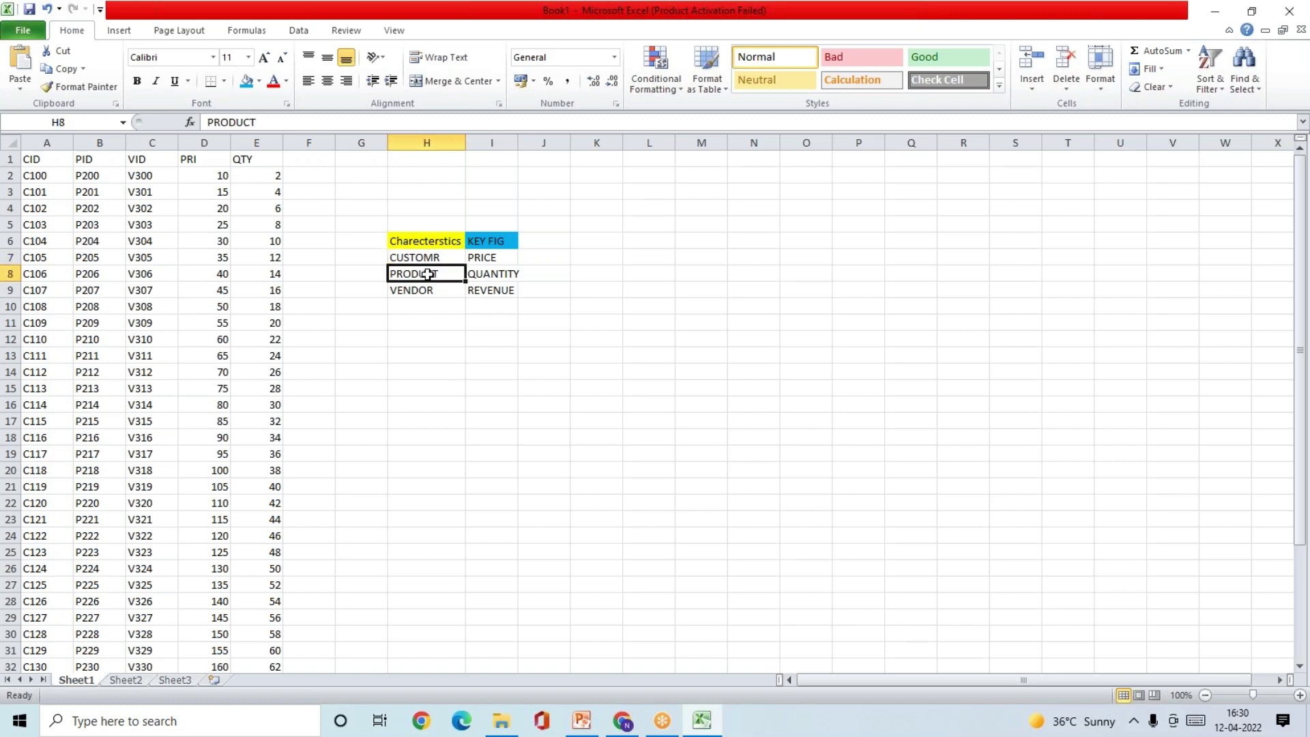
click(421, 290)
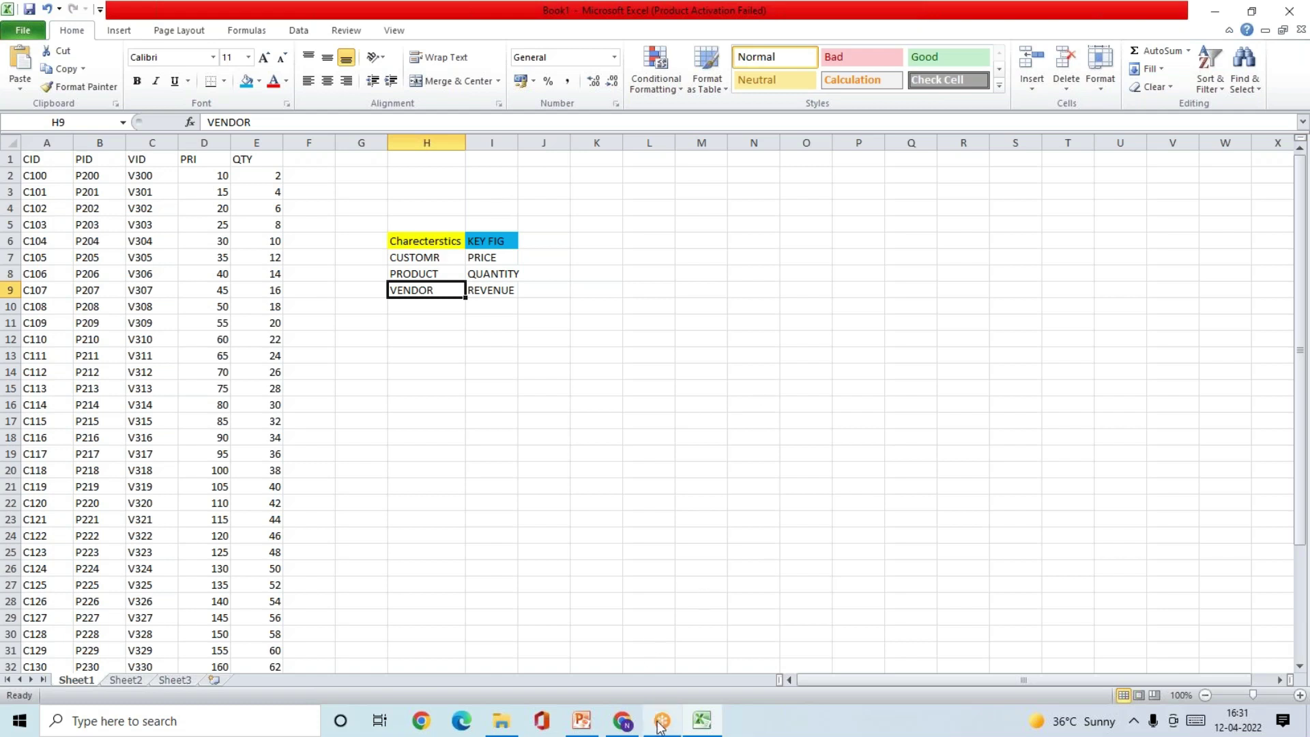
- Search Windows for mstsc, open Remote Desktop Connection and select the computer address in it
click(236, 728)
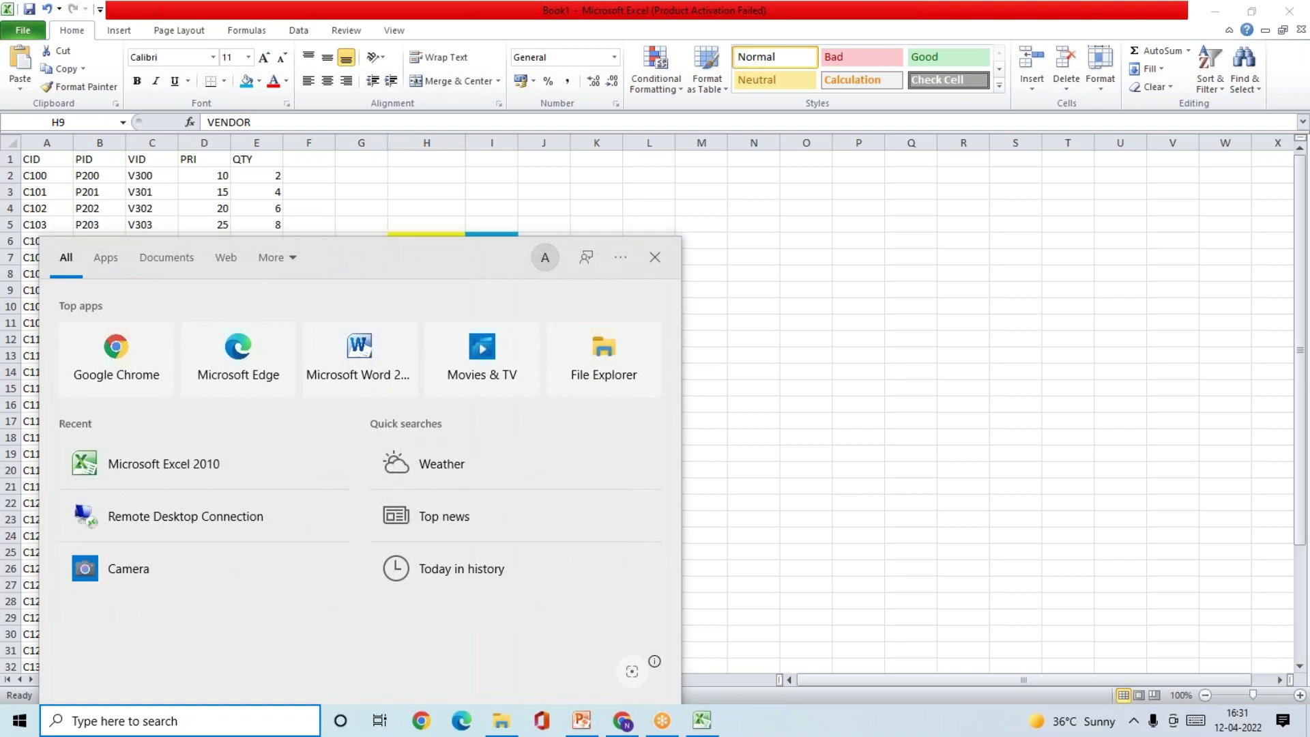
text(mstsc)
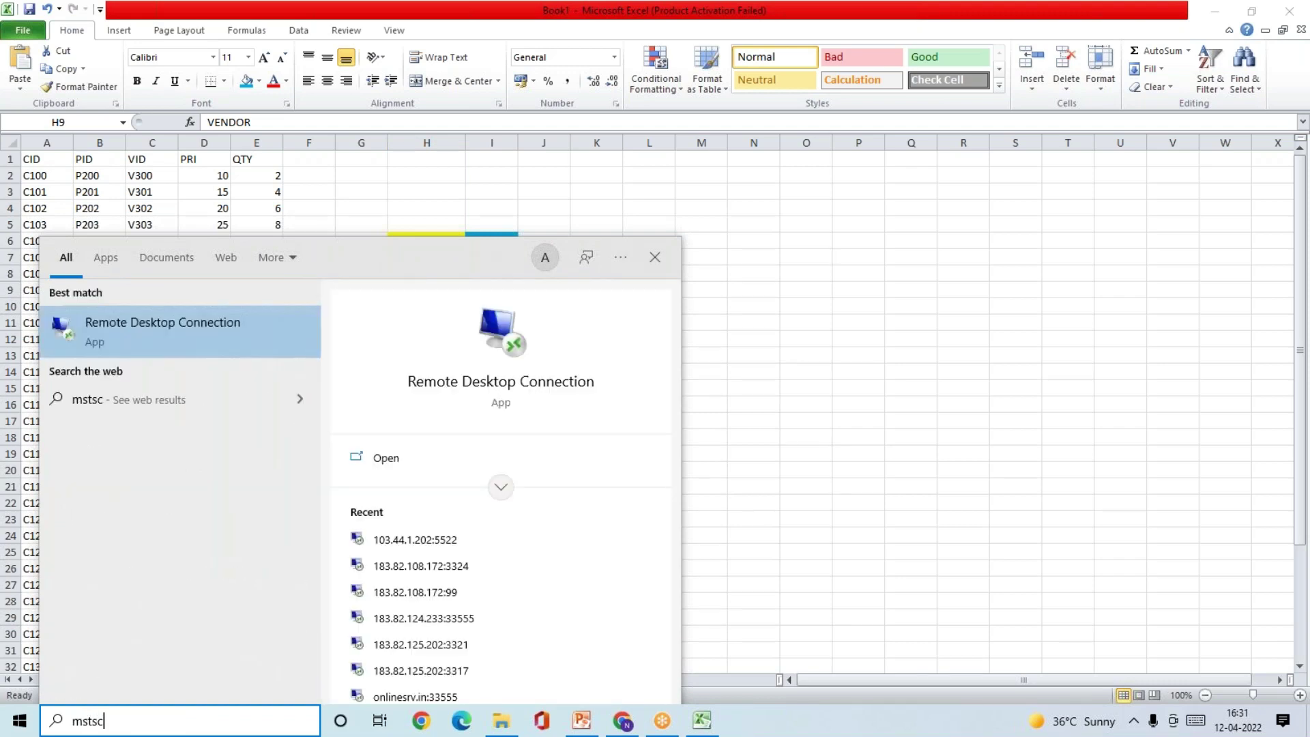
key(Return)
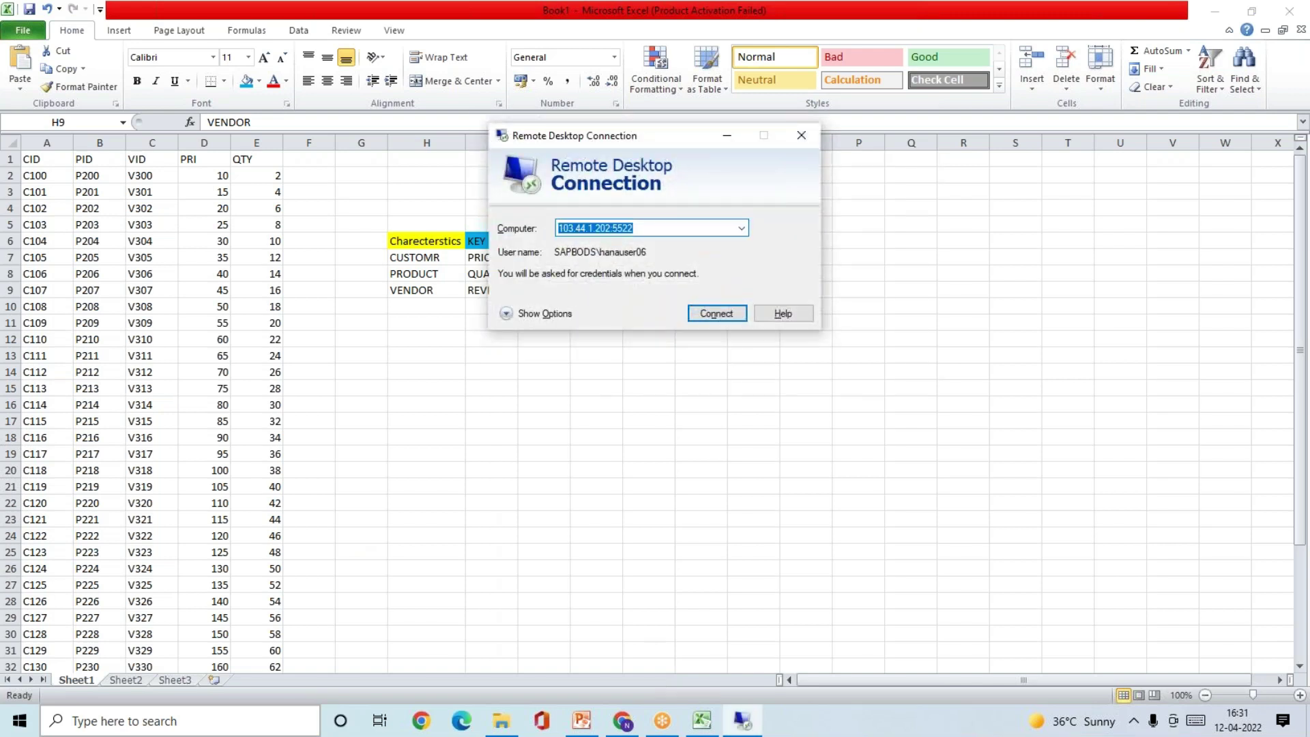
click(651, 232)
drag(650, 233, 541, 223)
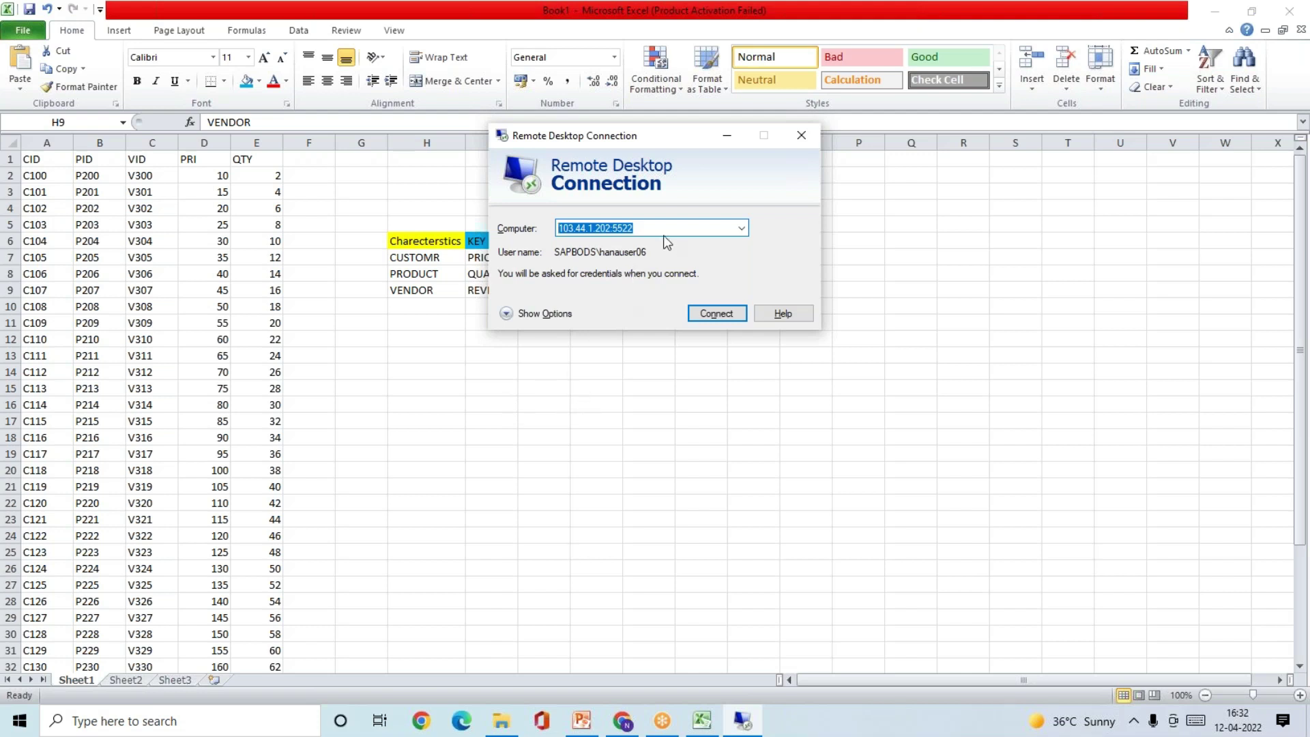
click(715, 314)
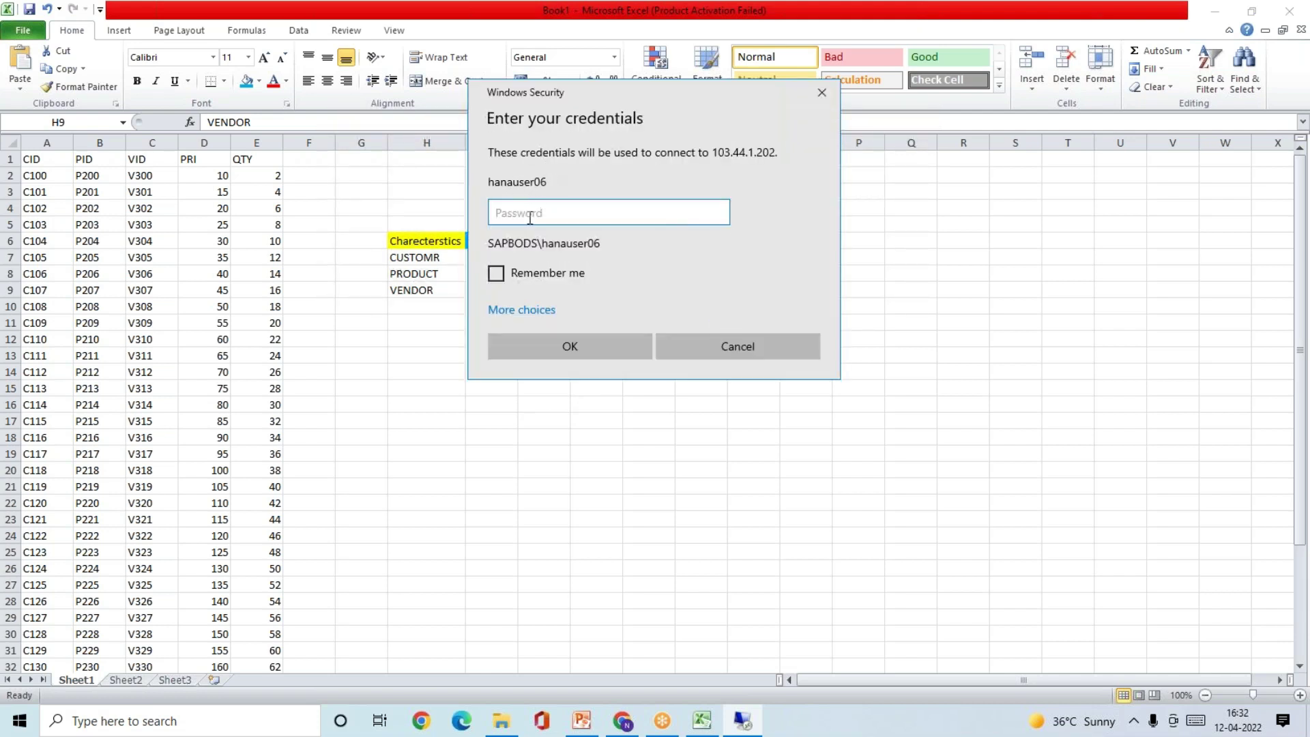
text(•••••••)
key(Return)
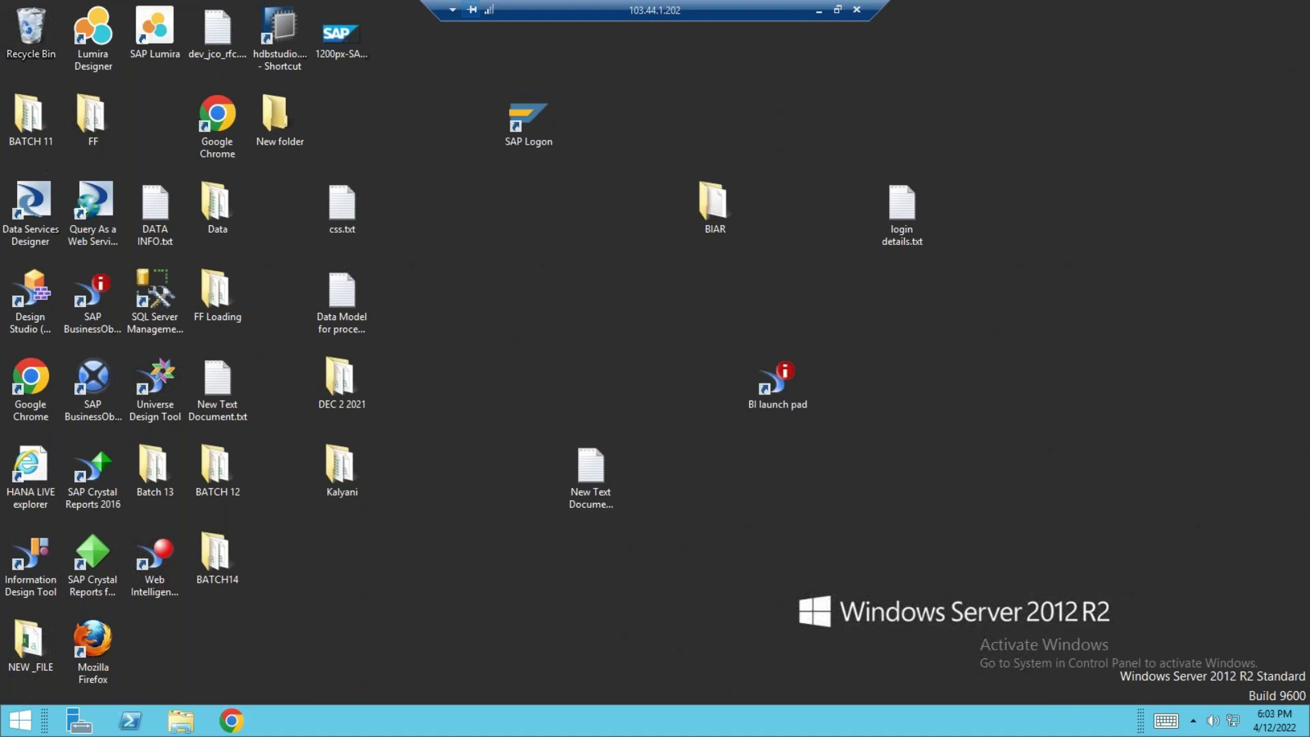
- Start SAP Logon on the remote desktop and open the EC6 connection
double_click(529, 121)
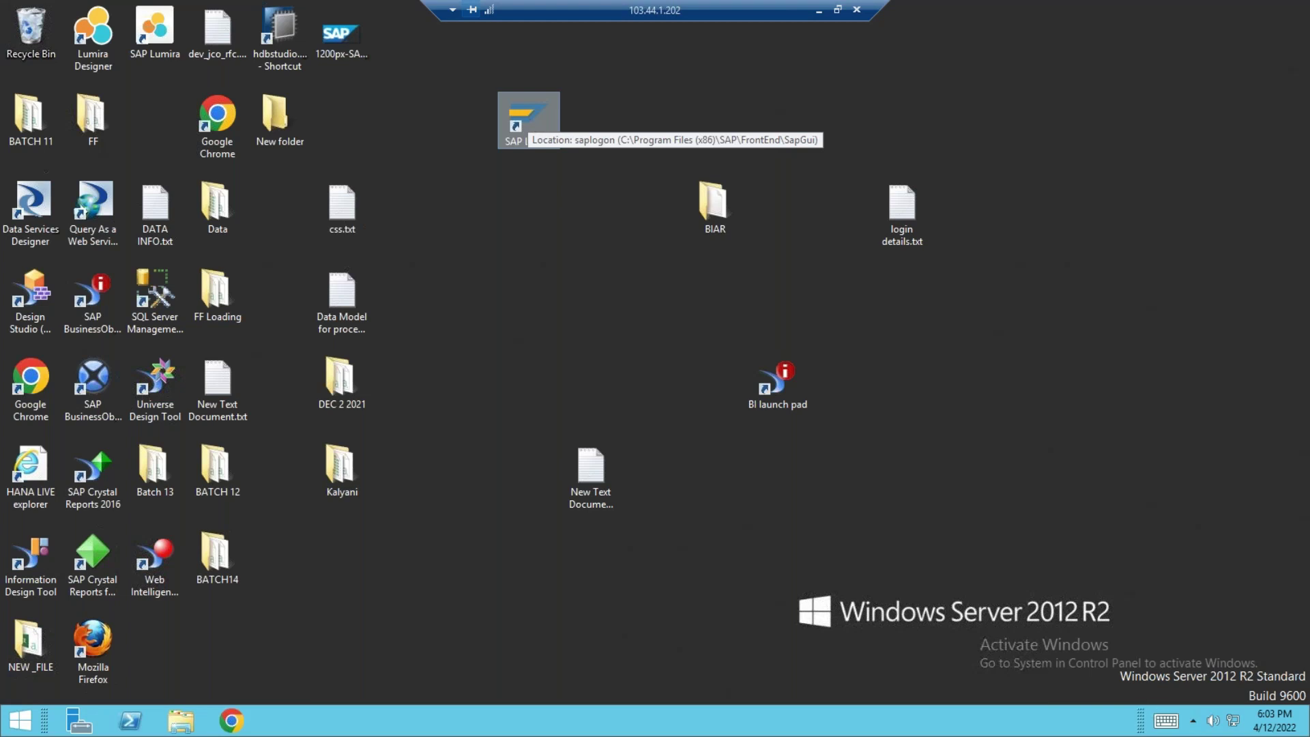
double_click(528, 115)
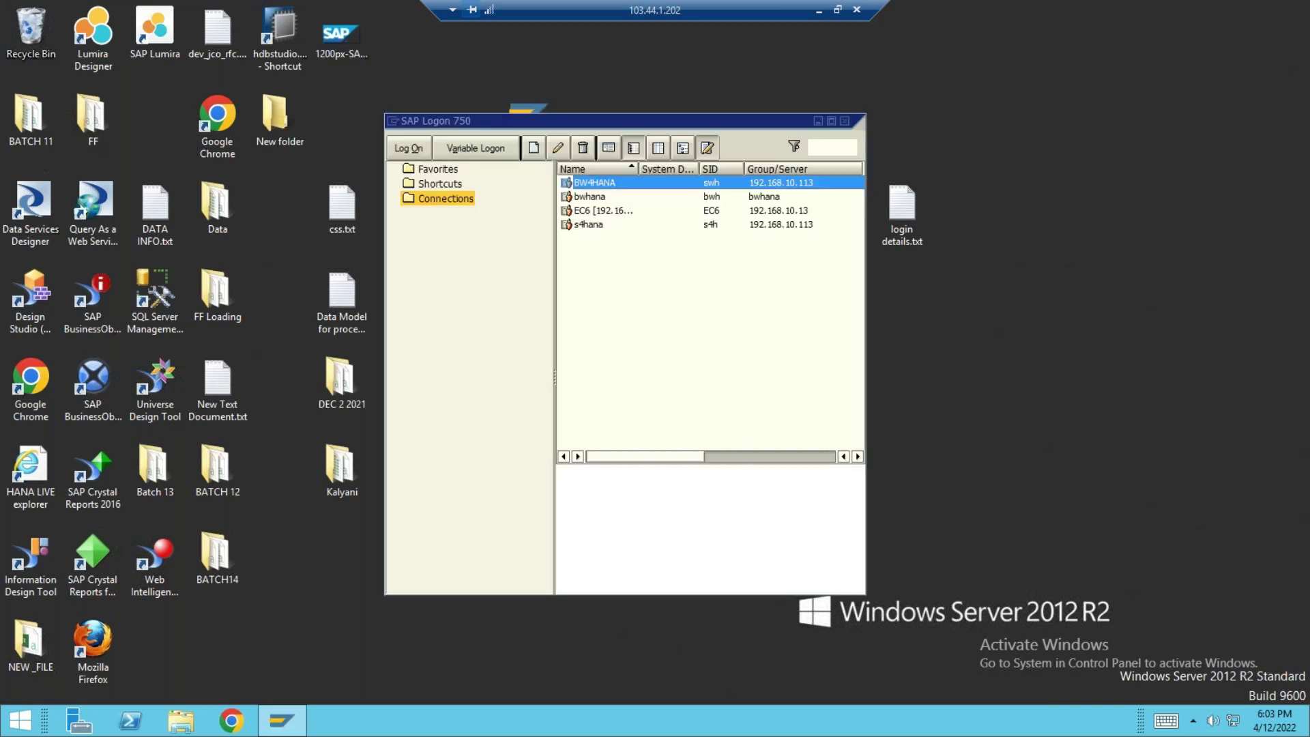
click(593, 200)
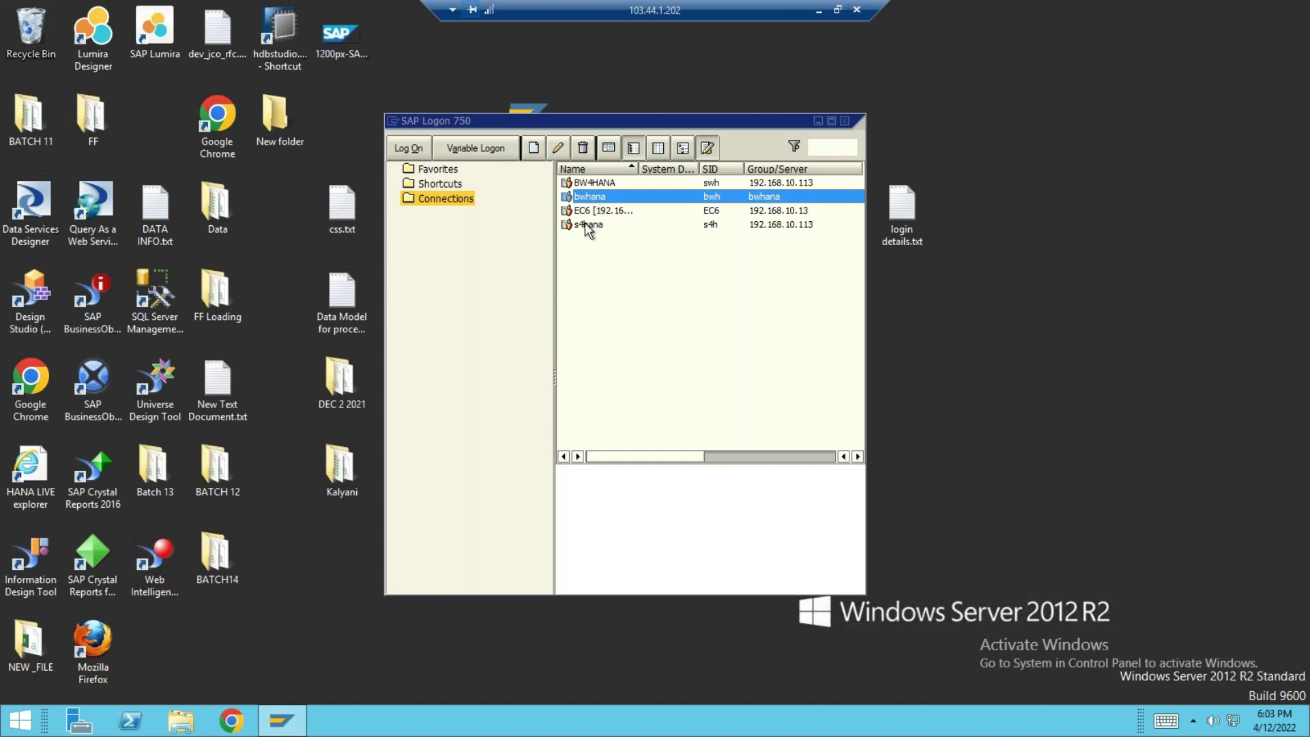
double_click(607, 212)
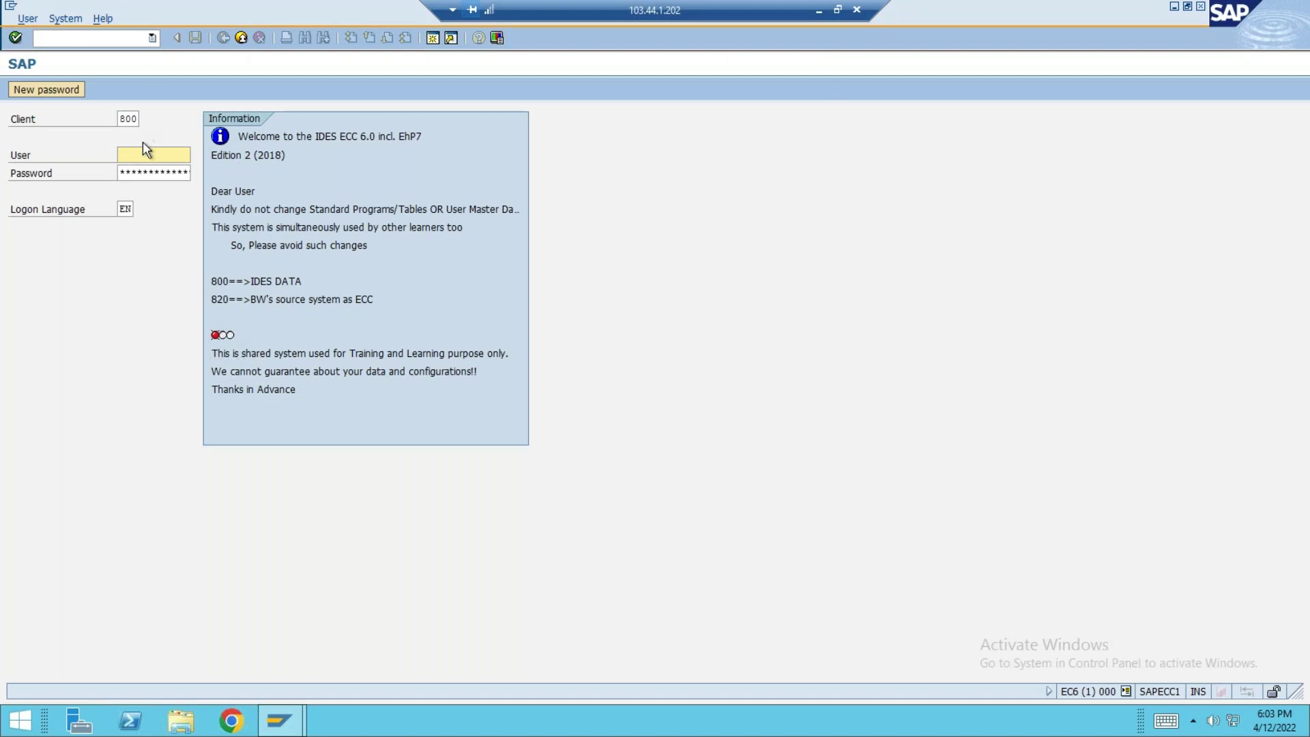
- Log on to client 800 of the EC6 system with the user name and account password
text(h)
key(Down)
key(Tab)
text(******)
key(Return)
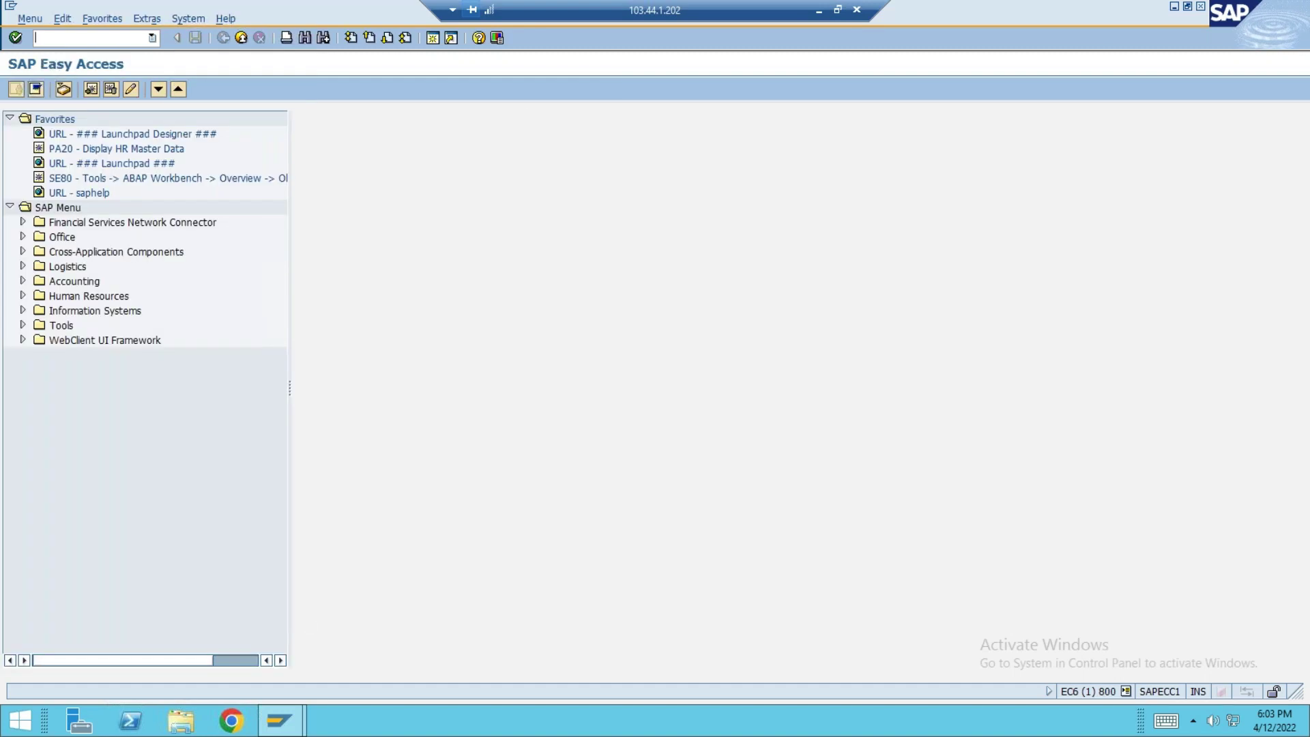
- Try to run transaction rsa1 in the EC6 system, retrying it once and exiting the error dialogs
text(rsa1)
key(Return)
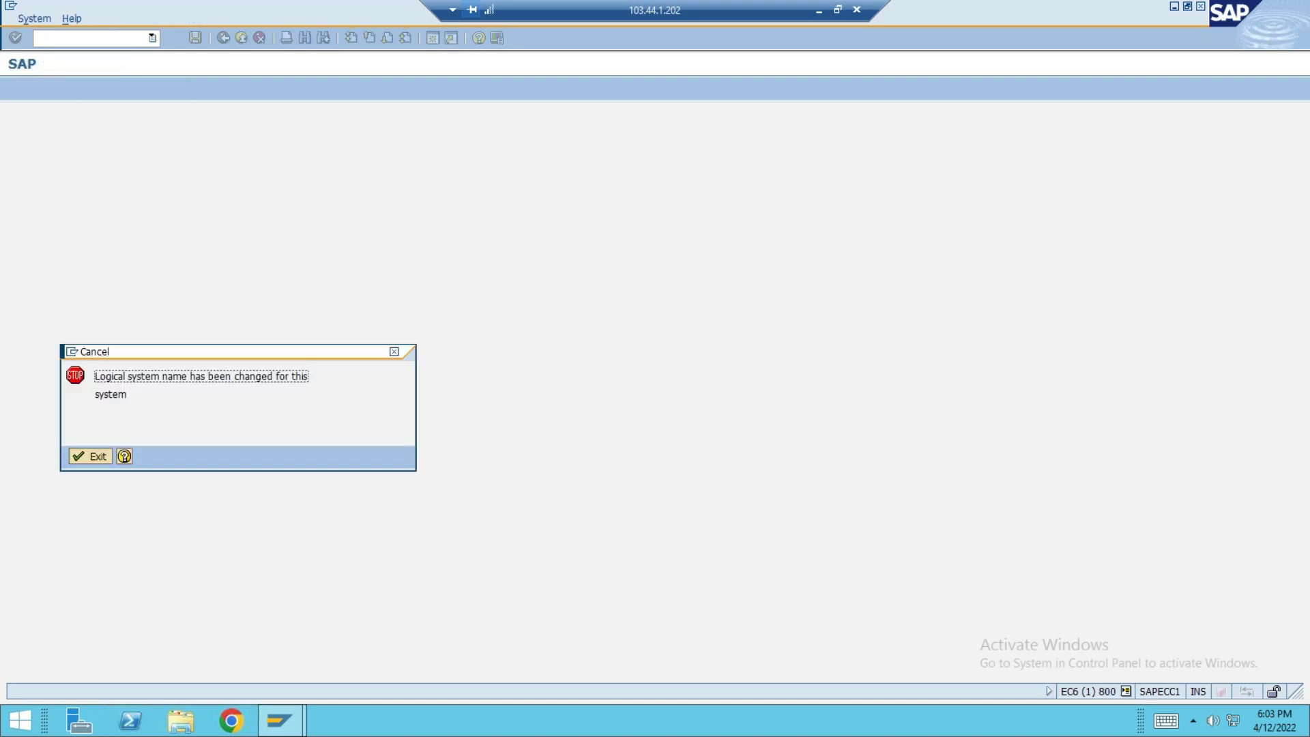
key(Return)
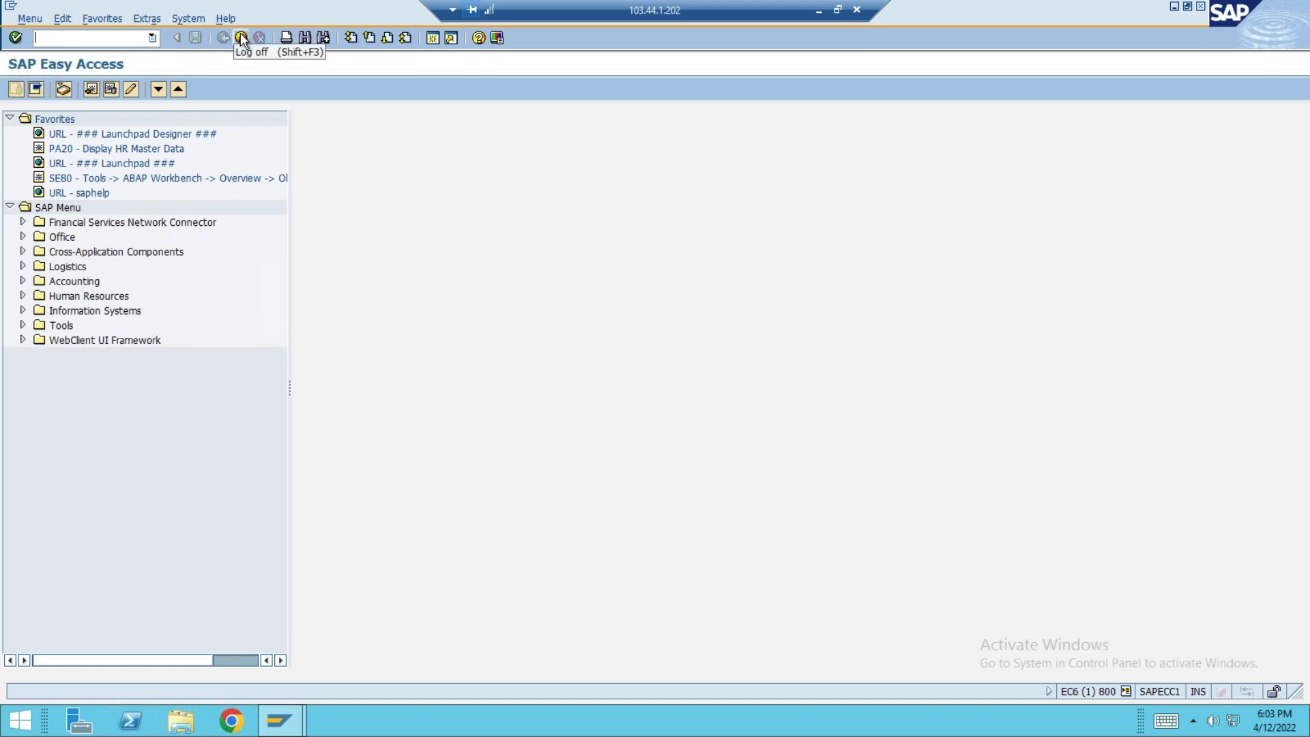
text(rsa13)
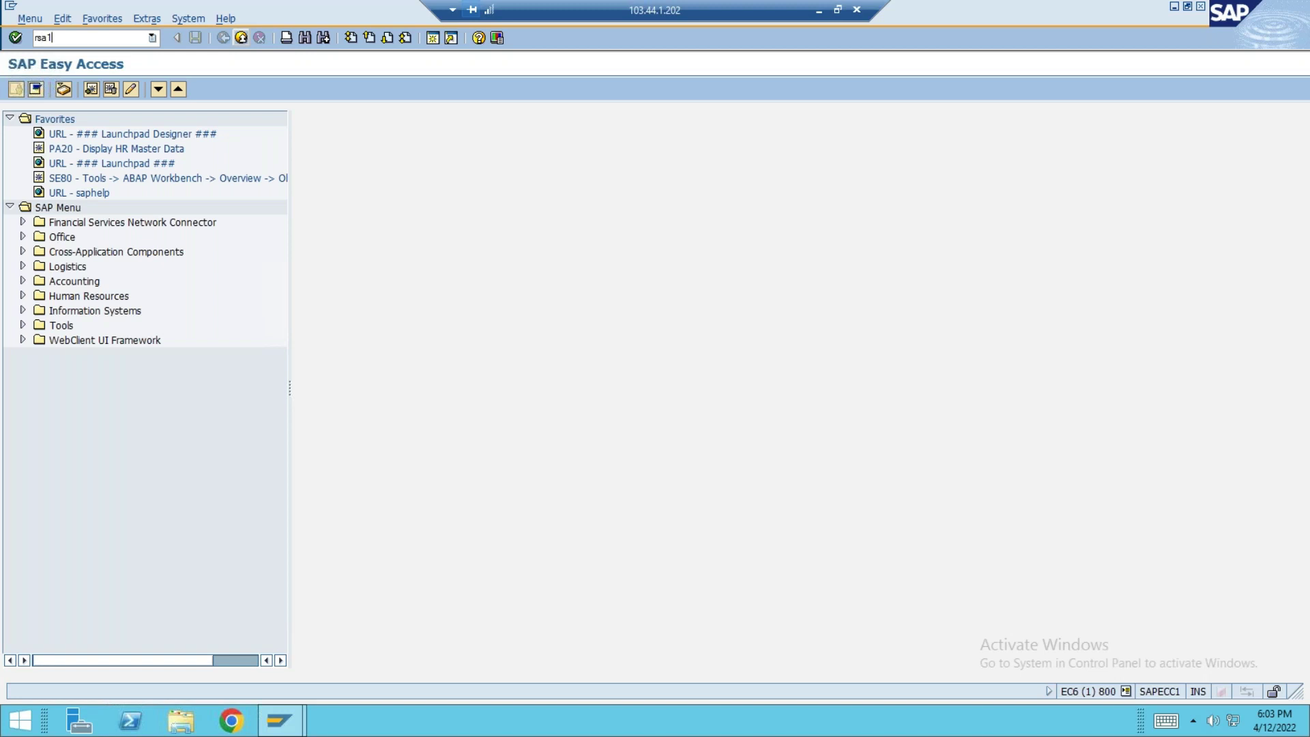
key(Return)
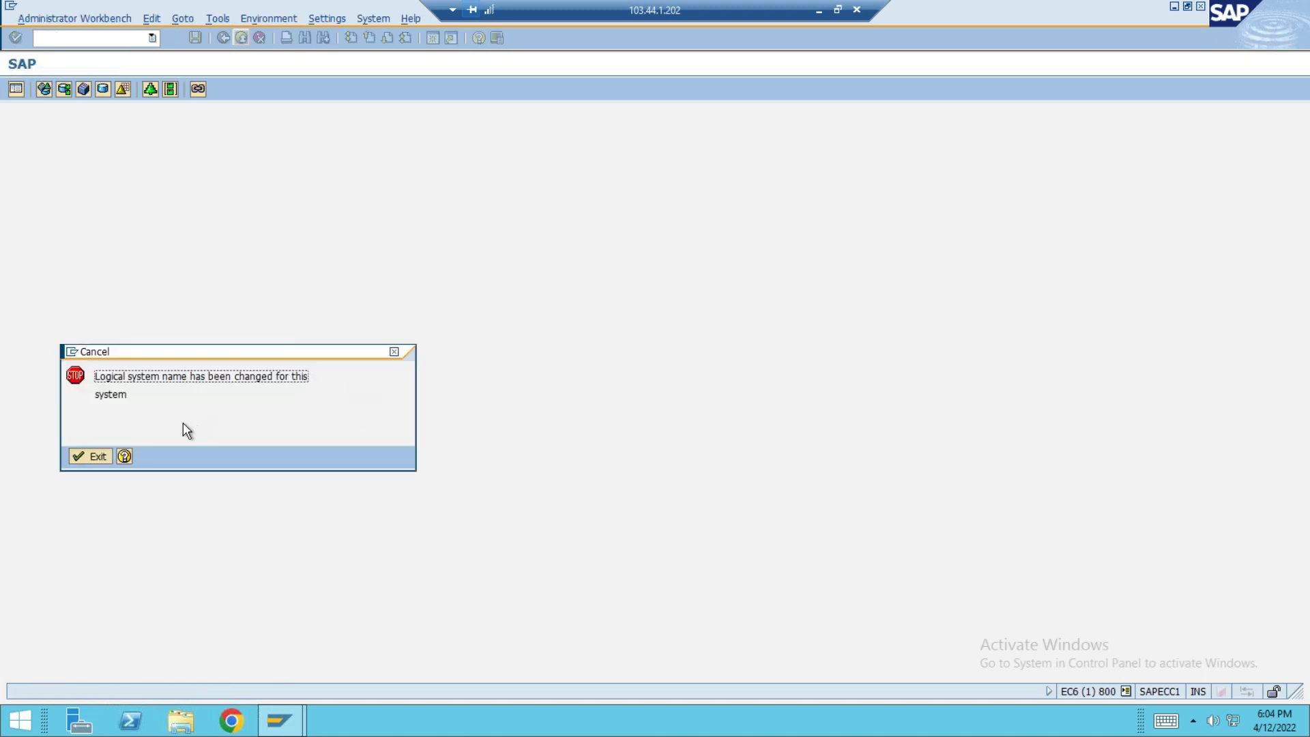
click(91, 456)
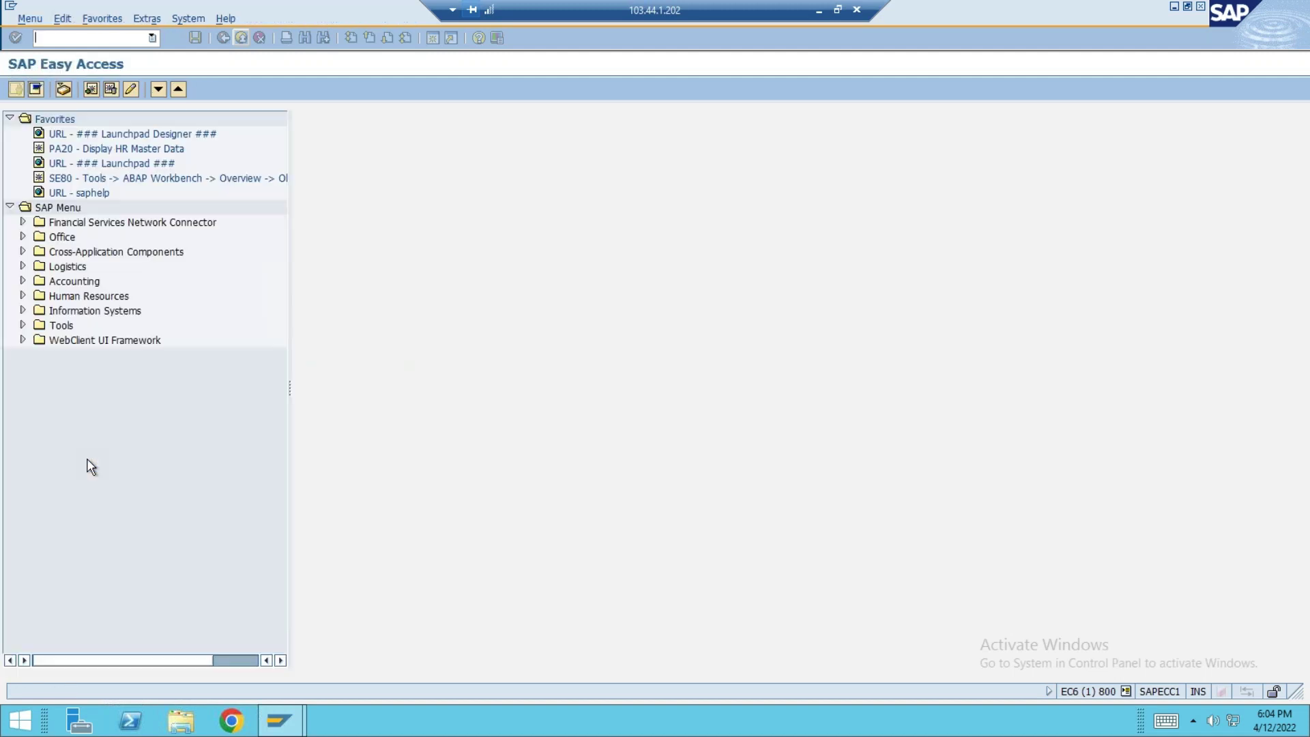
- Log off from the EC6 system and open the bwhana connection instead
click(239, 39)
click(147, 287)
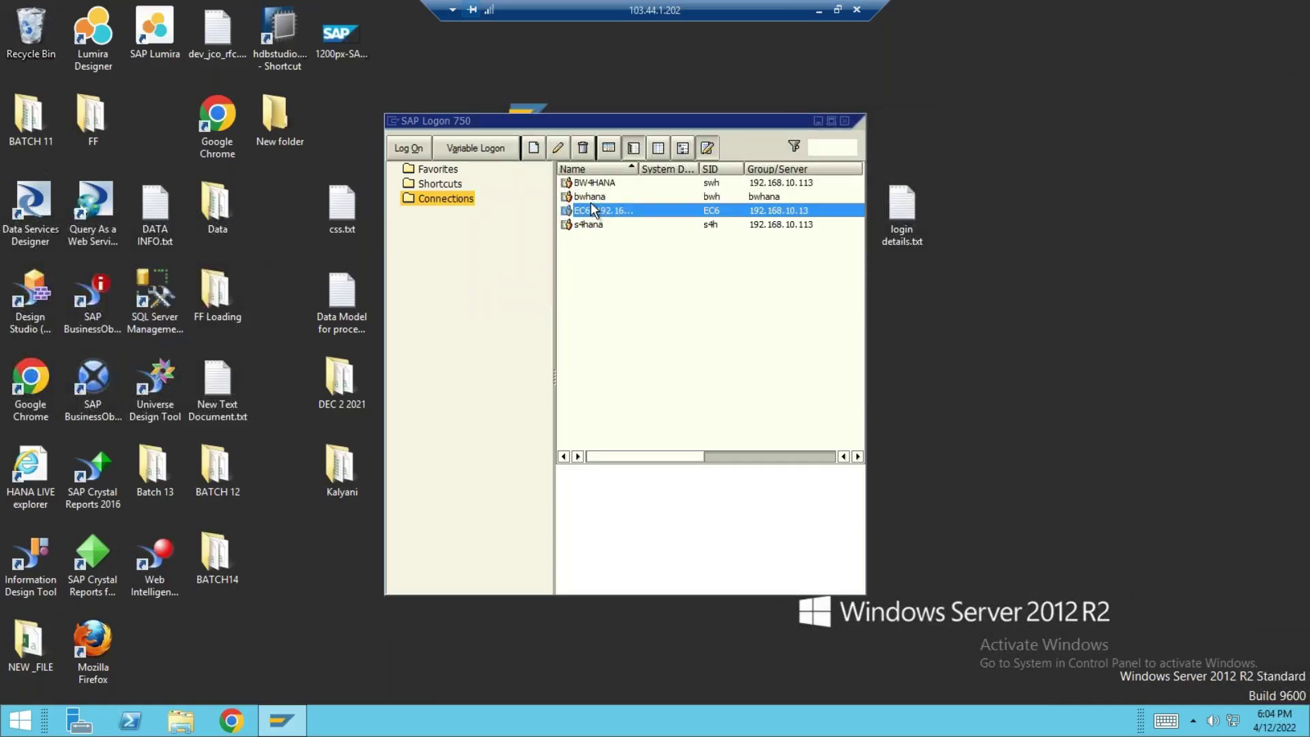
click(591, 197)
double_click(591, 197)
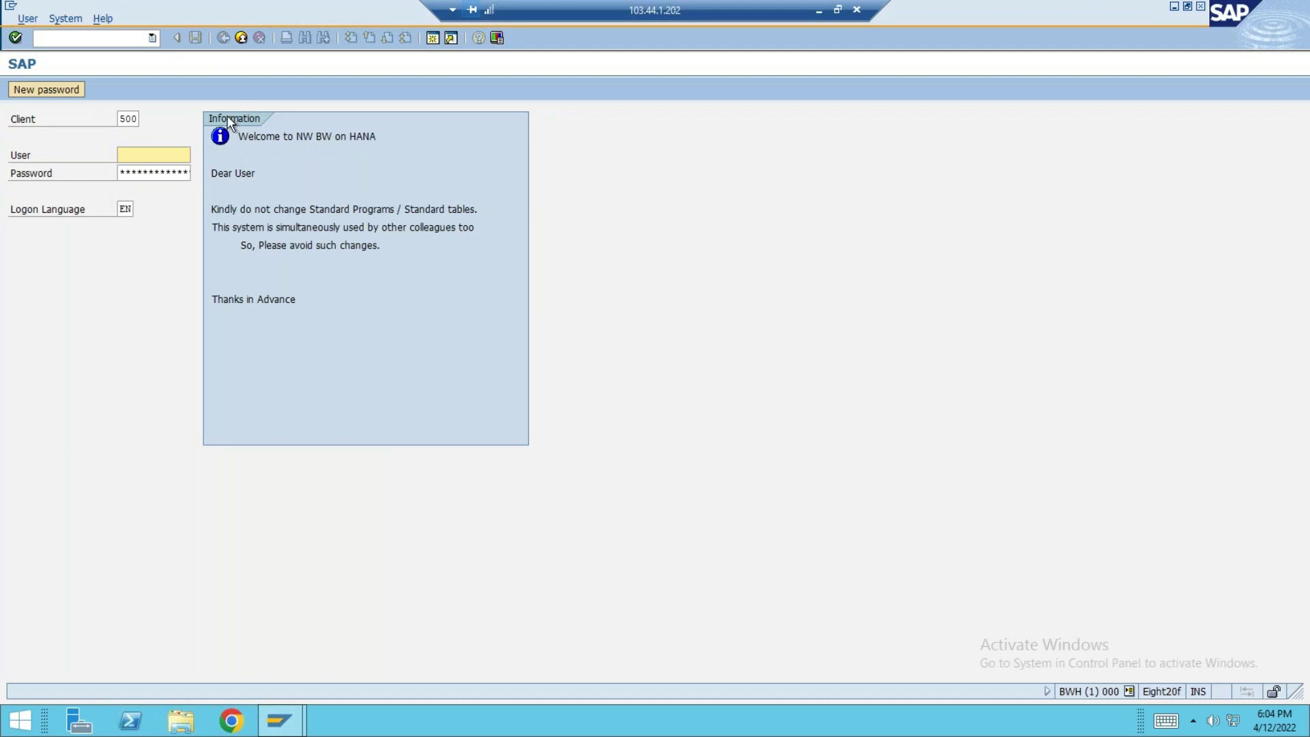
- Switch back to the SAP Logon connection list and compare the BW4HANA and bwhana system entries
key(alt+Tab)
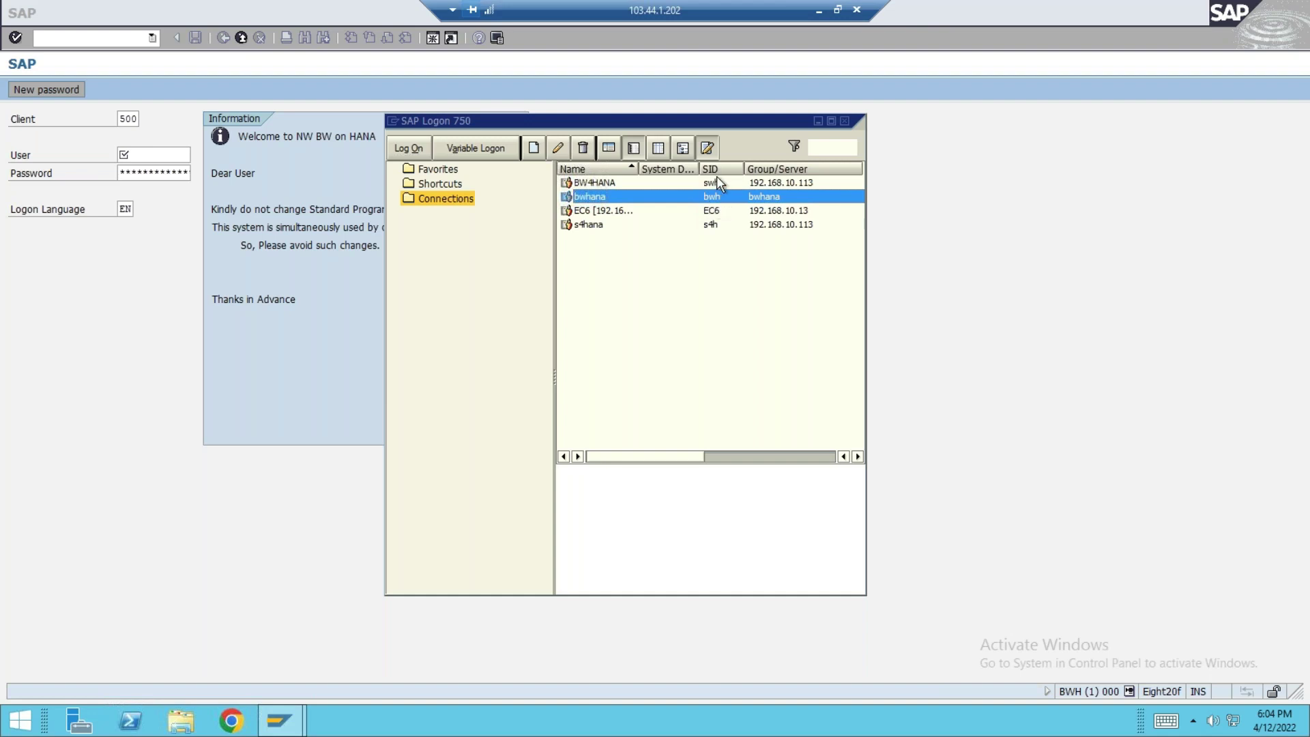
click(717, 182)
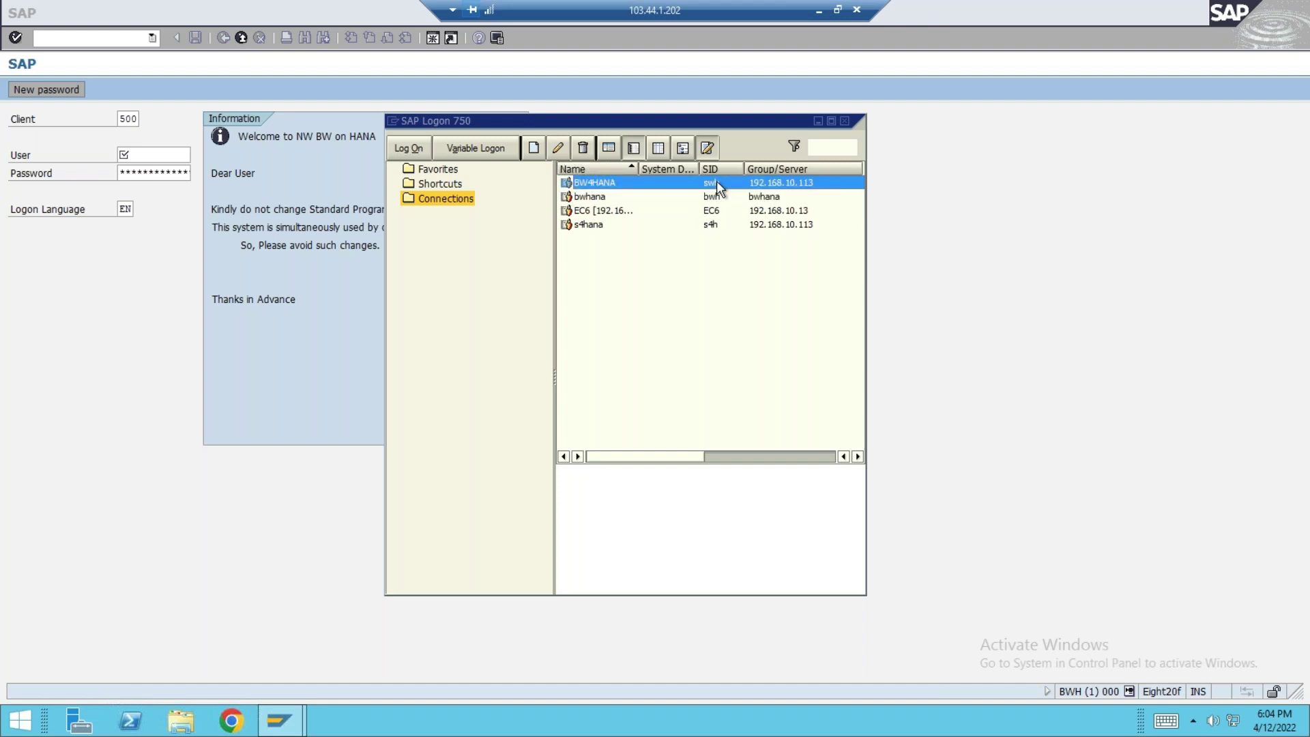
click(713, 198)
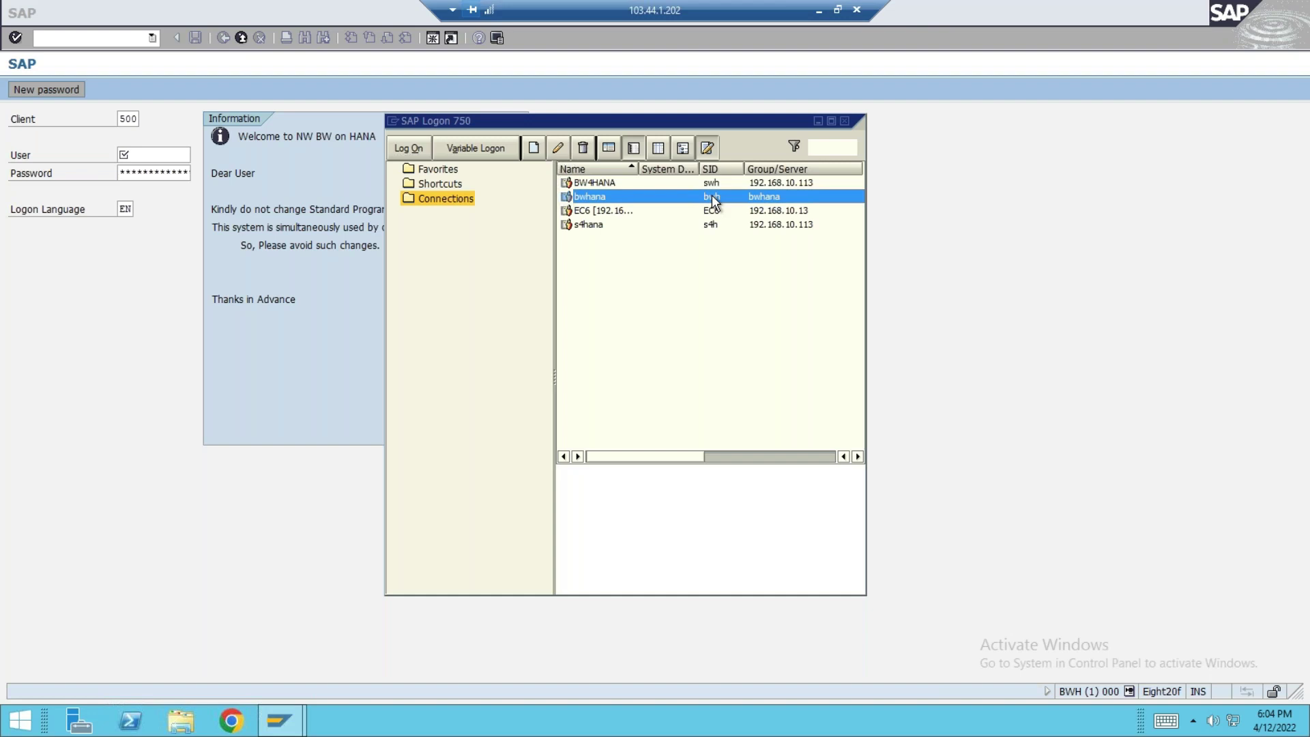
- Log on to client 500 of the BWH system with the user name and account password
click(149, 153)
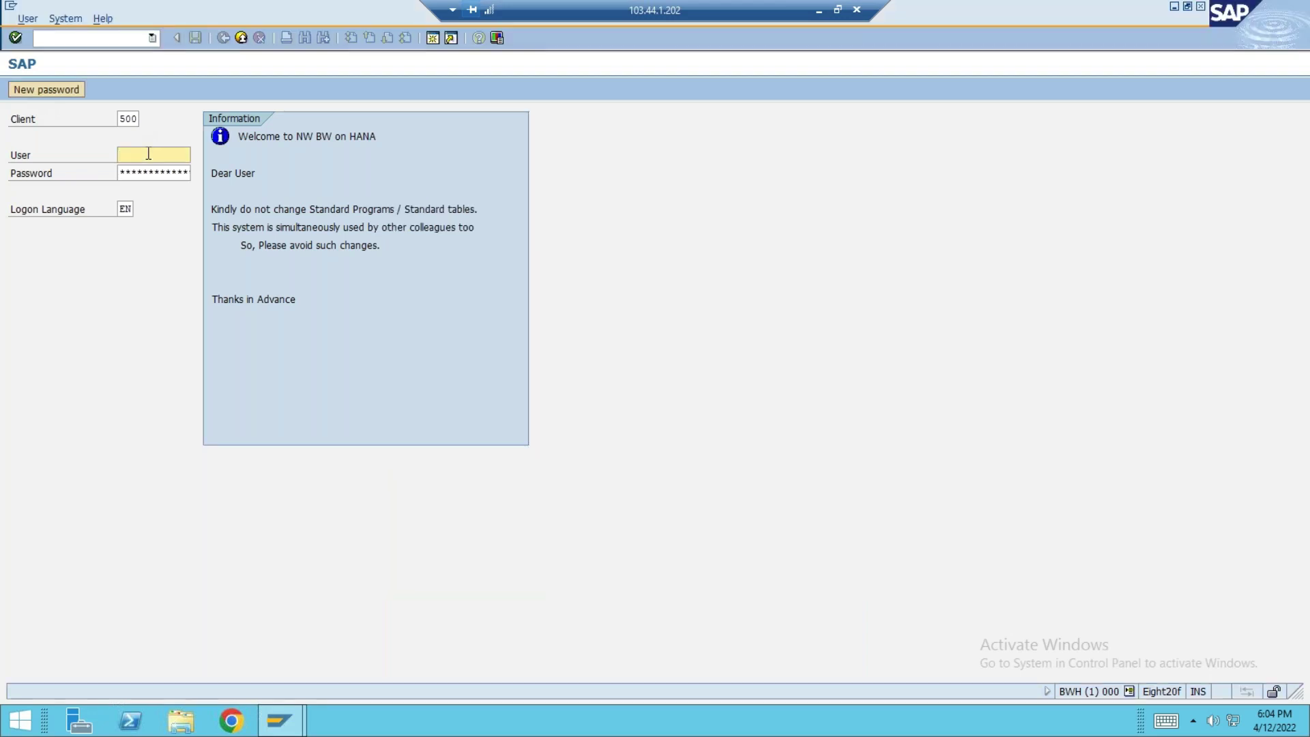
text(ha)
key(Down)
key(Tab)
key(Return)
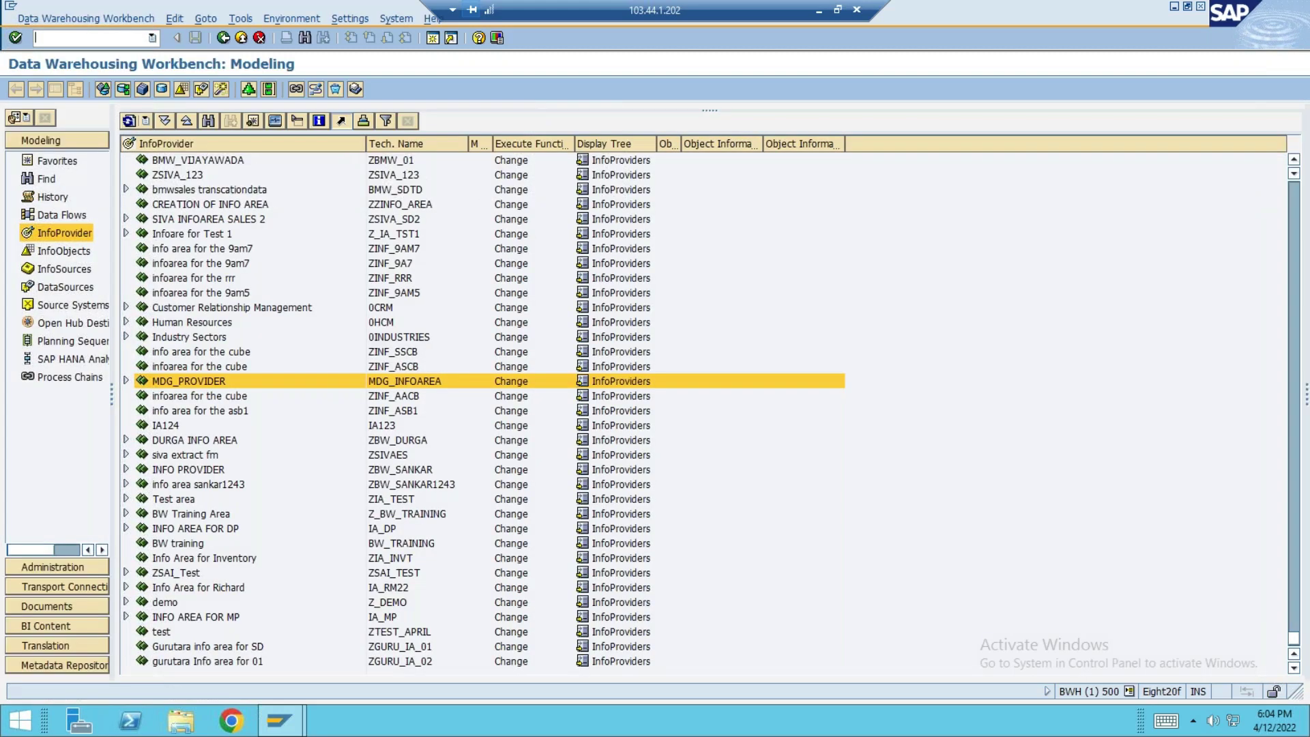
- Try to create an InfoObject in the char catalog under the test InfoArea, and return to the SAP Easy Access screen
click(69, 254)
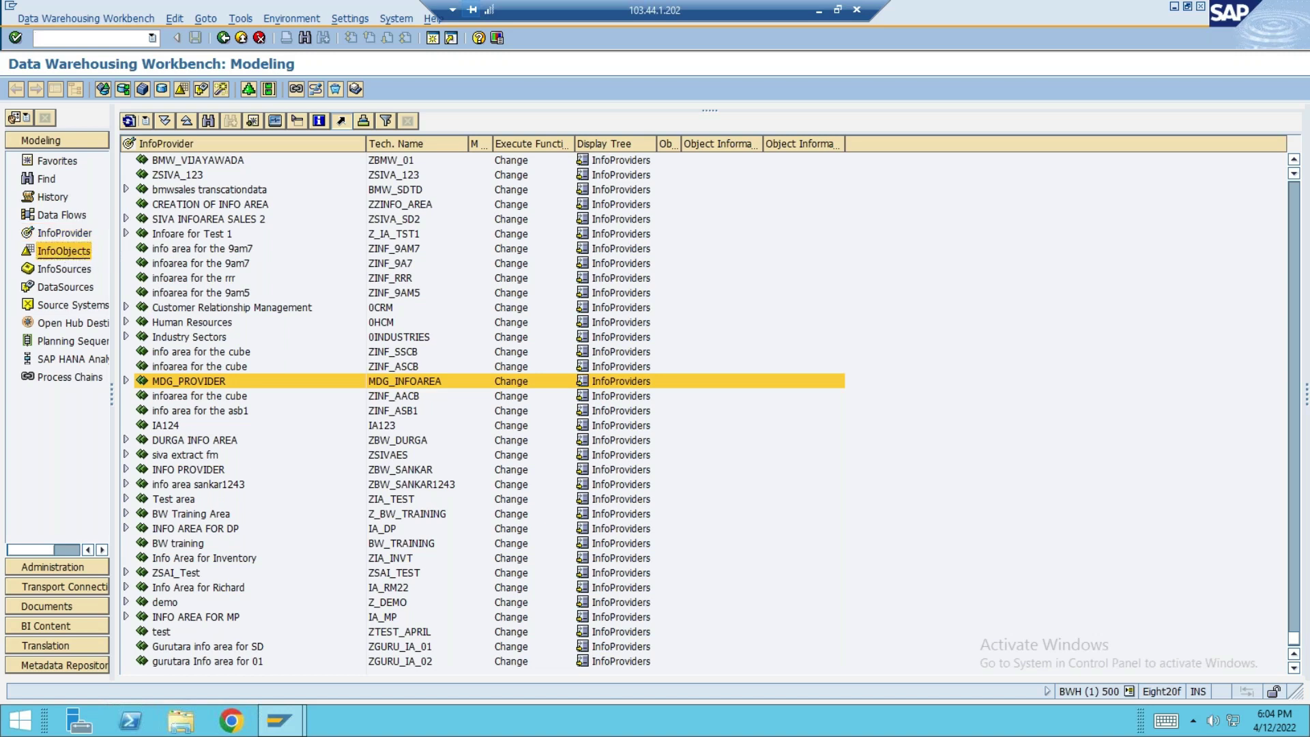
click(127, 631)
click(172, 648)
right_click(170, 648)
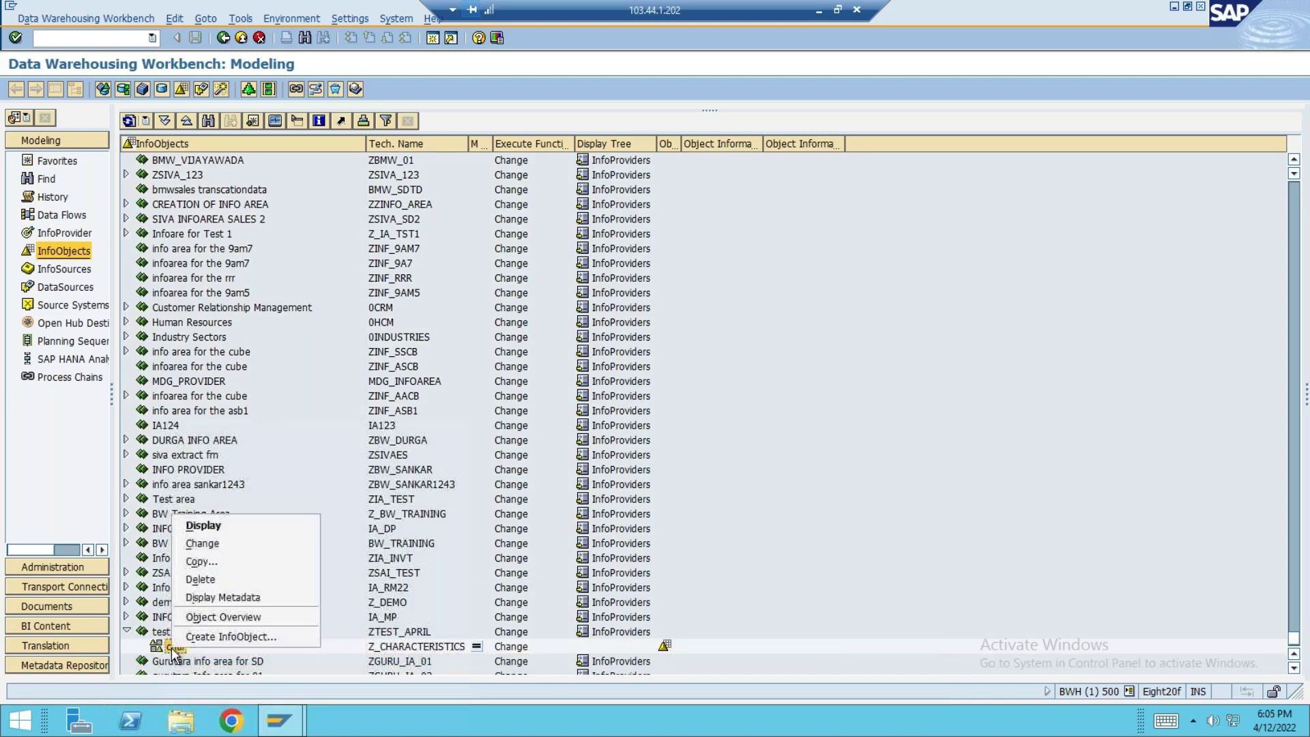
click(220, 638)
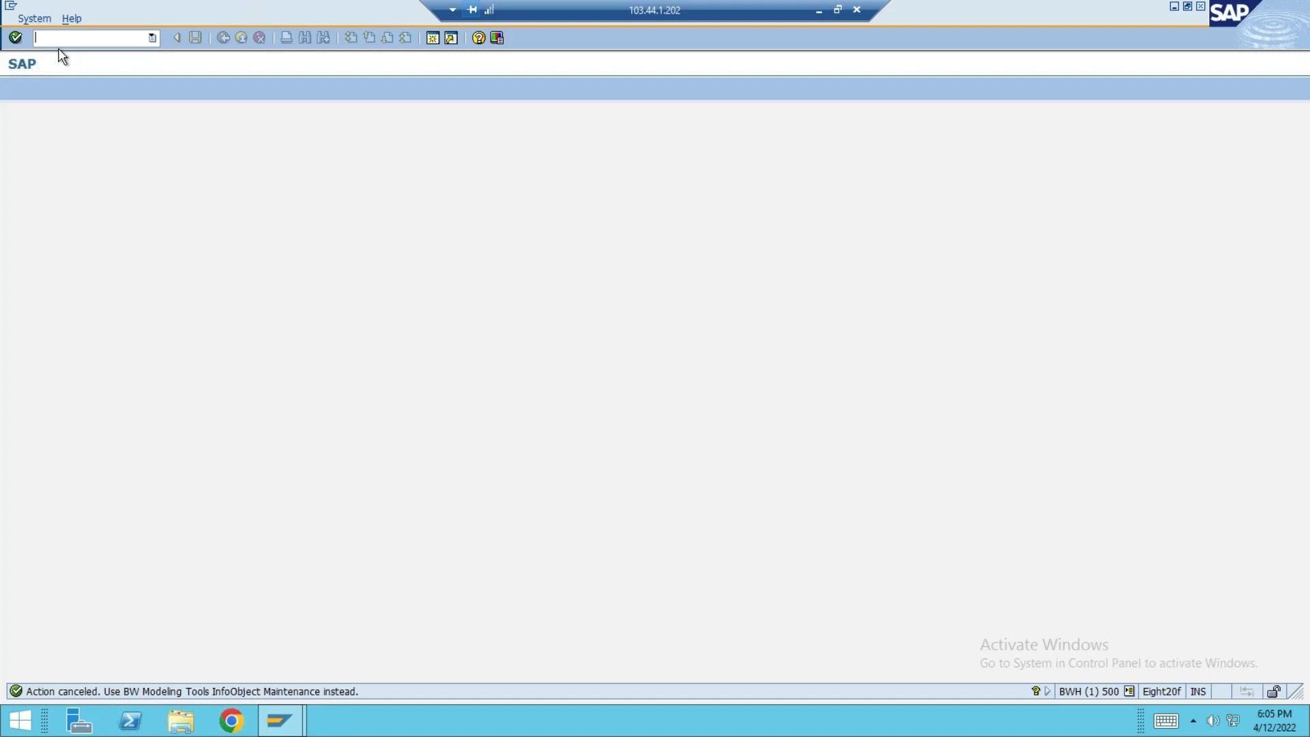
text(/n)
key(Return)
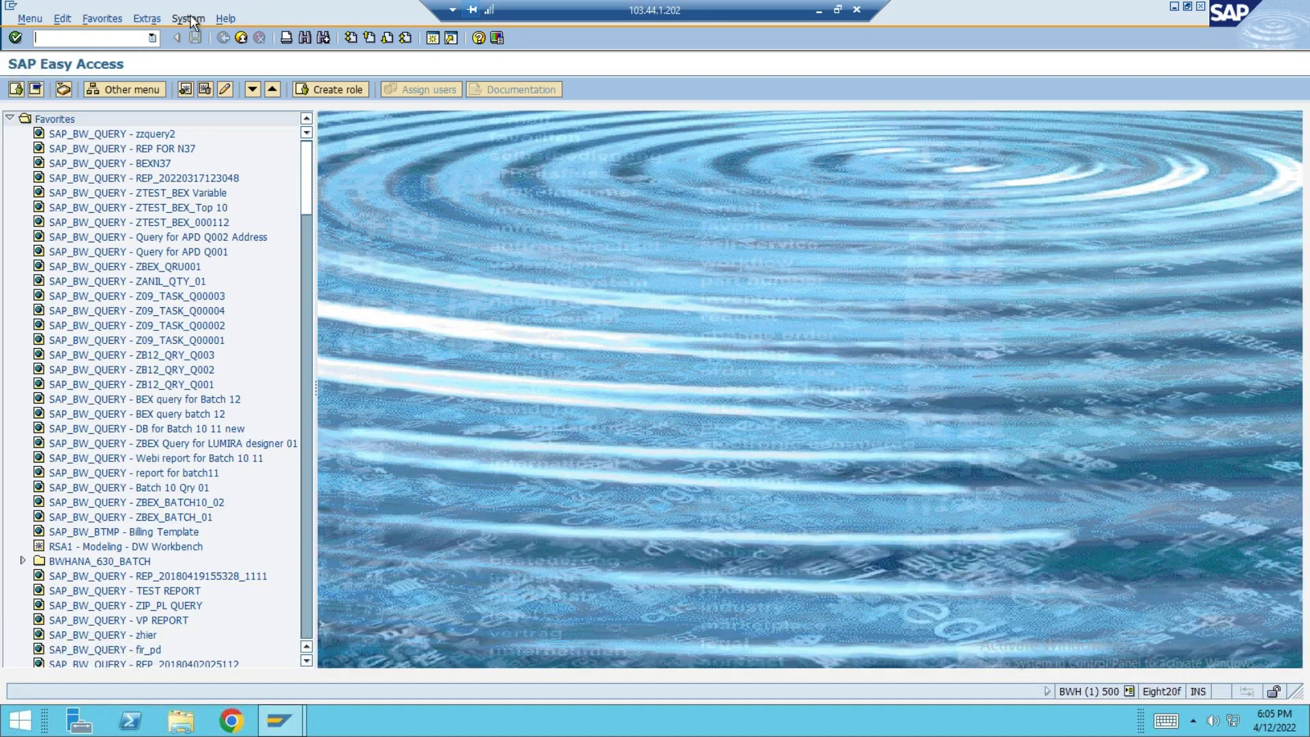
- Check the database system entry in the system status information and close the dialog
click(190, 19)
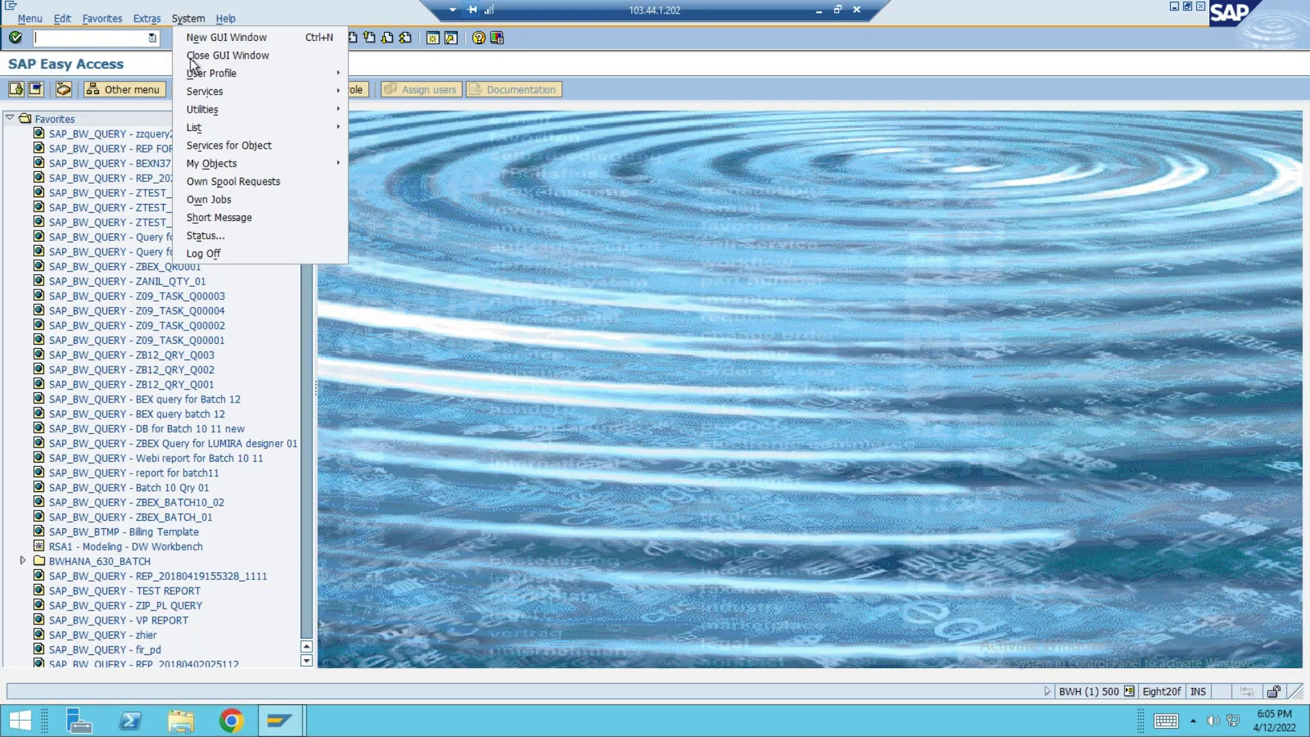
click(204, 235)
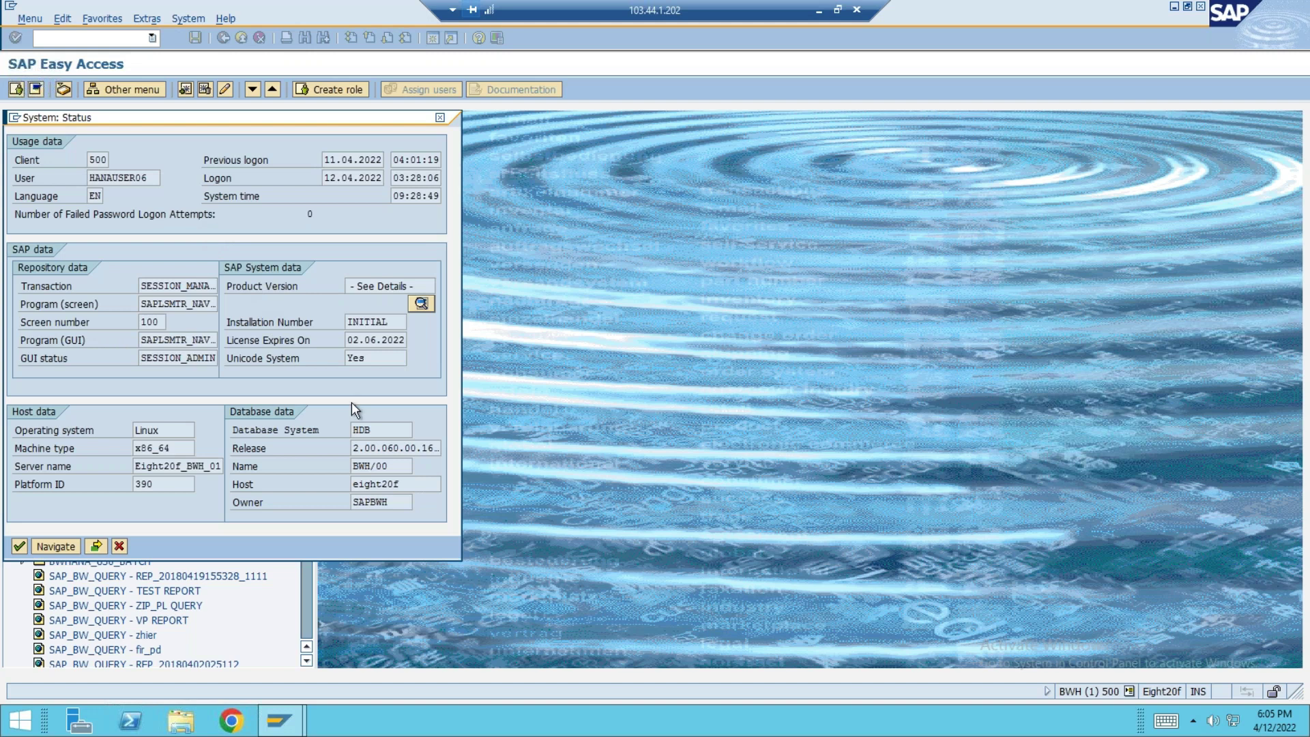
right_click(386, 428)
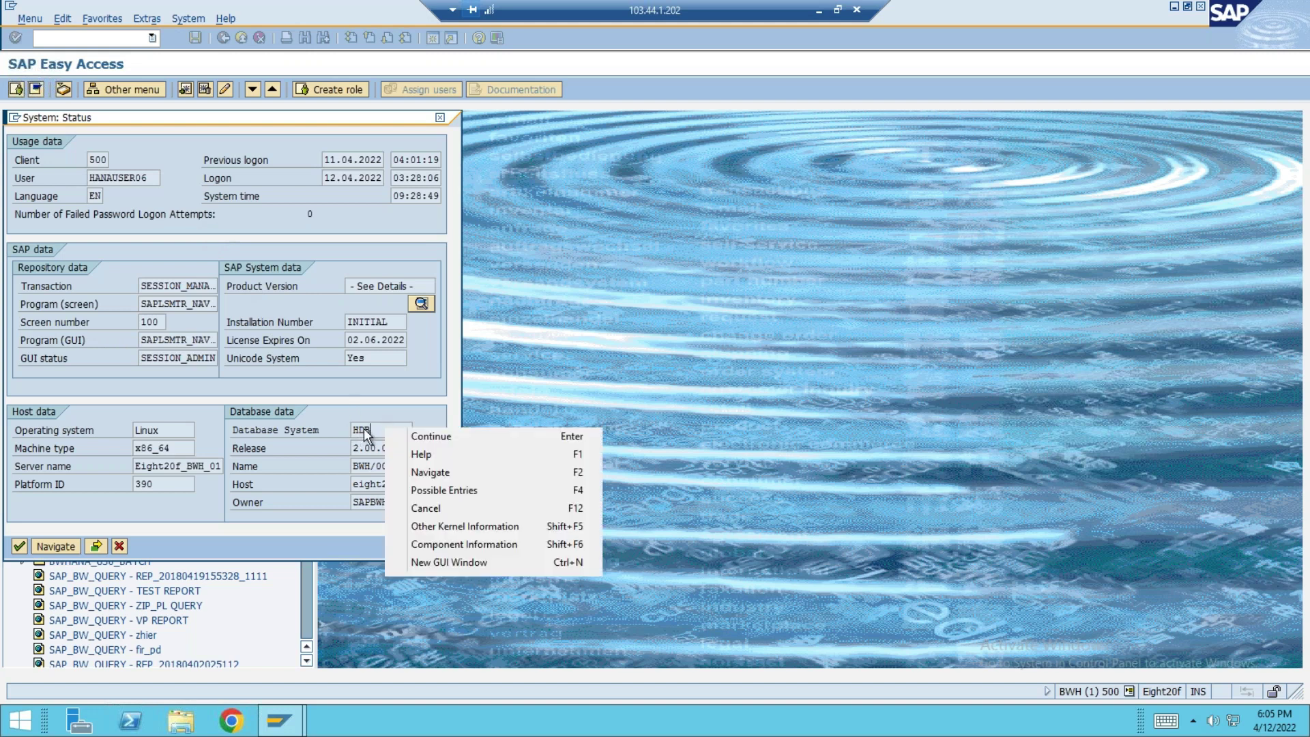
click(375, 431)
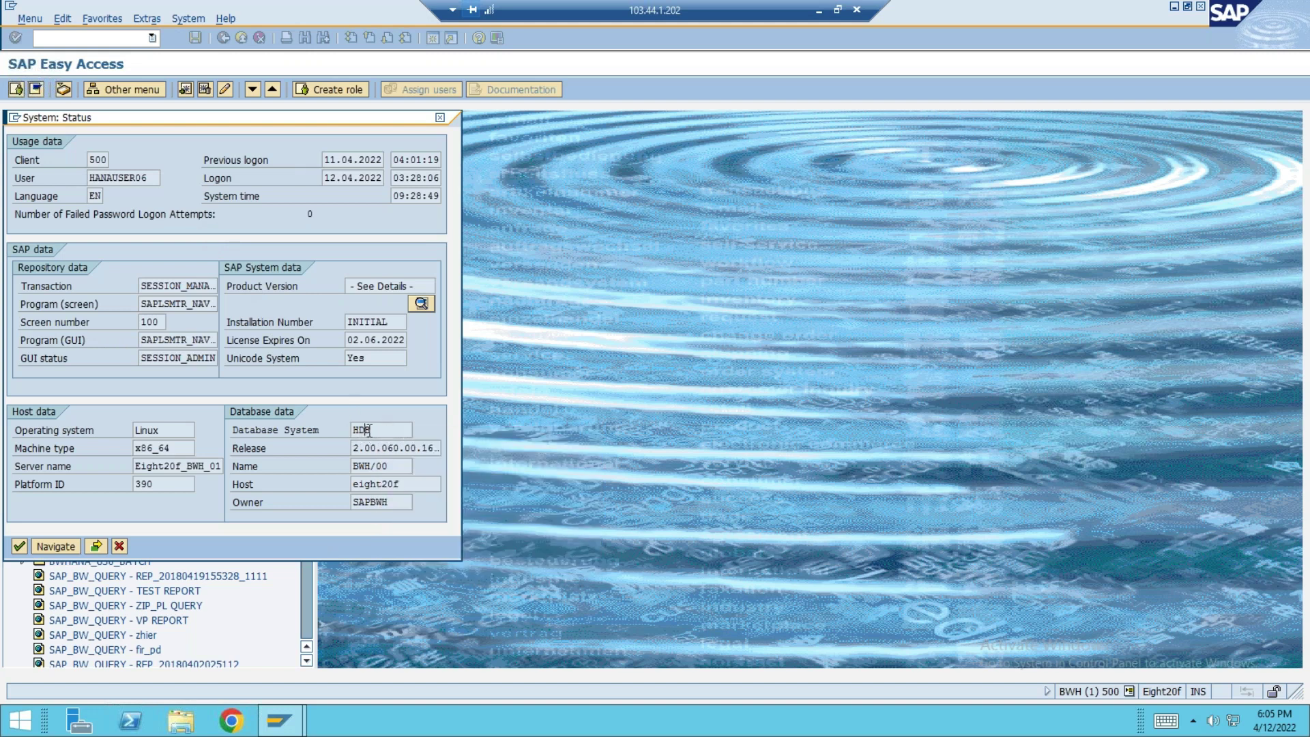
drag(374, 431, 343, 427)
click(440, 118)
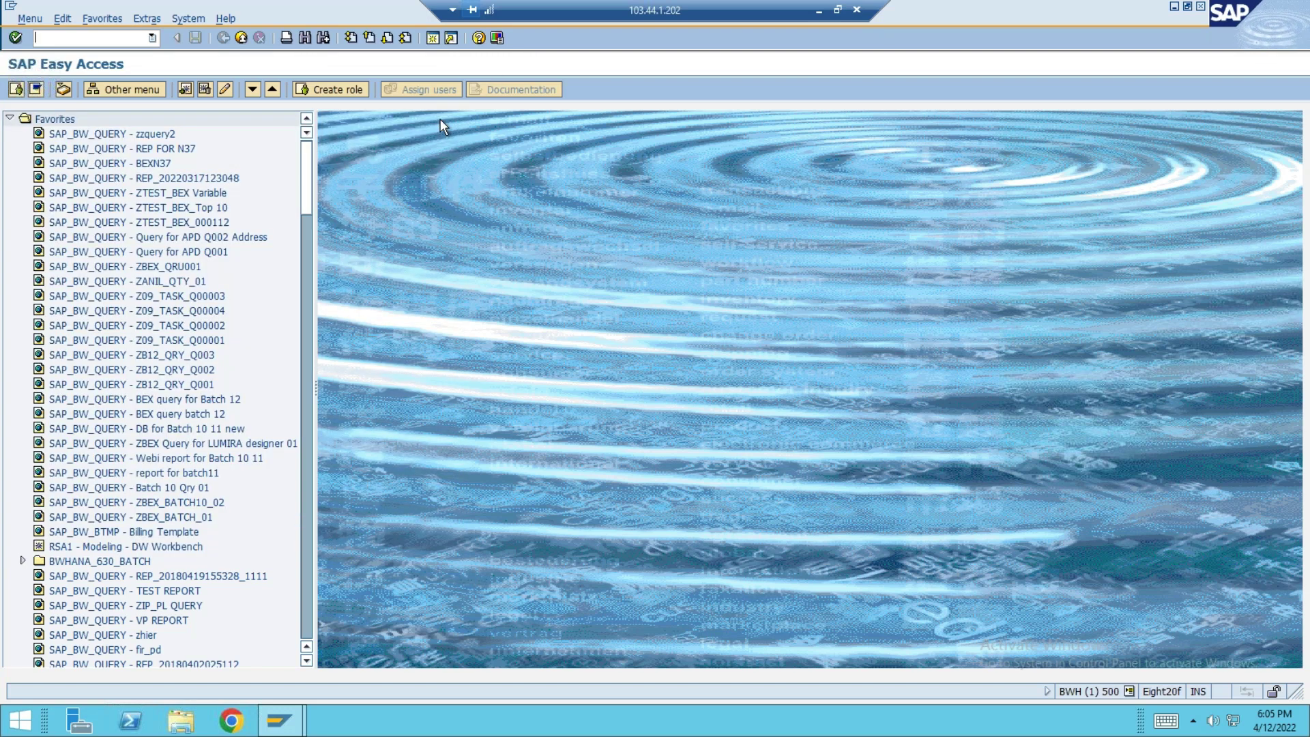
- Show the remote desktop, move the hdbstudio shortcut below SAP Logon and launch SAP HANA Studio
key(super+d)
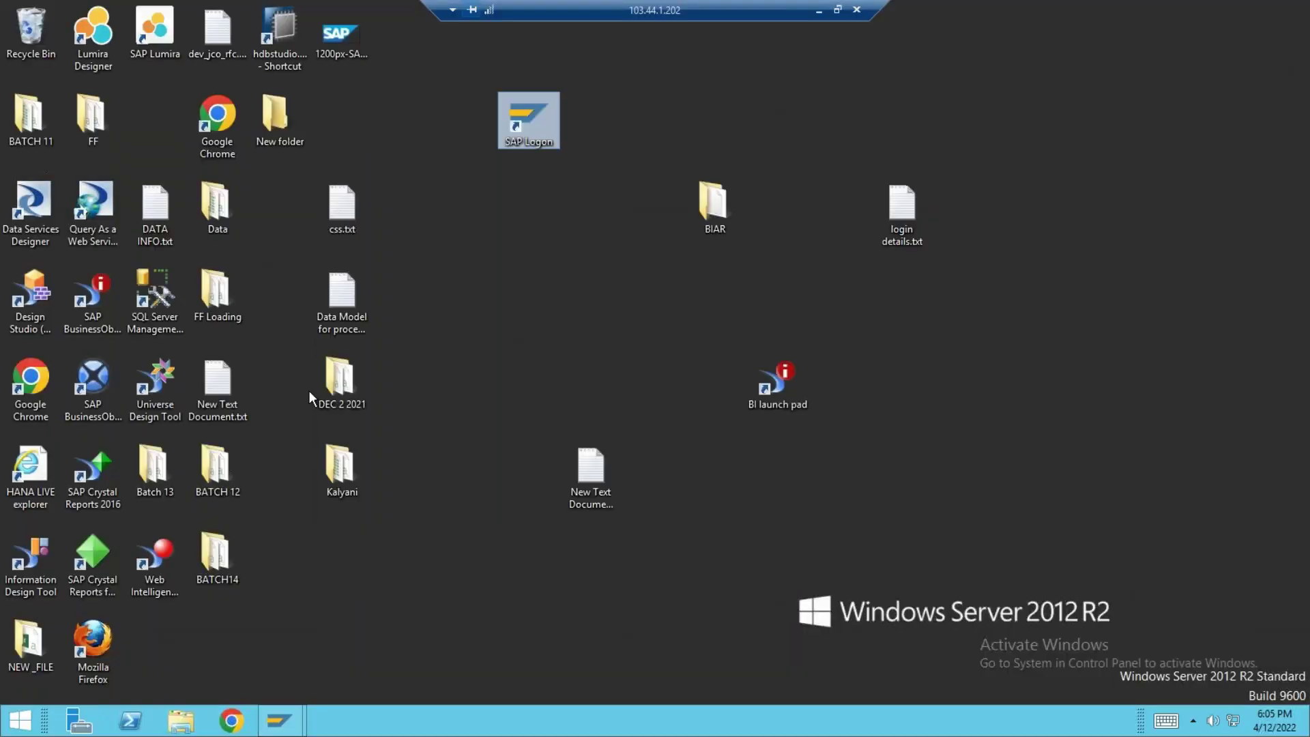
drag(283, 43, 538, 304)
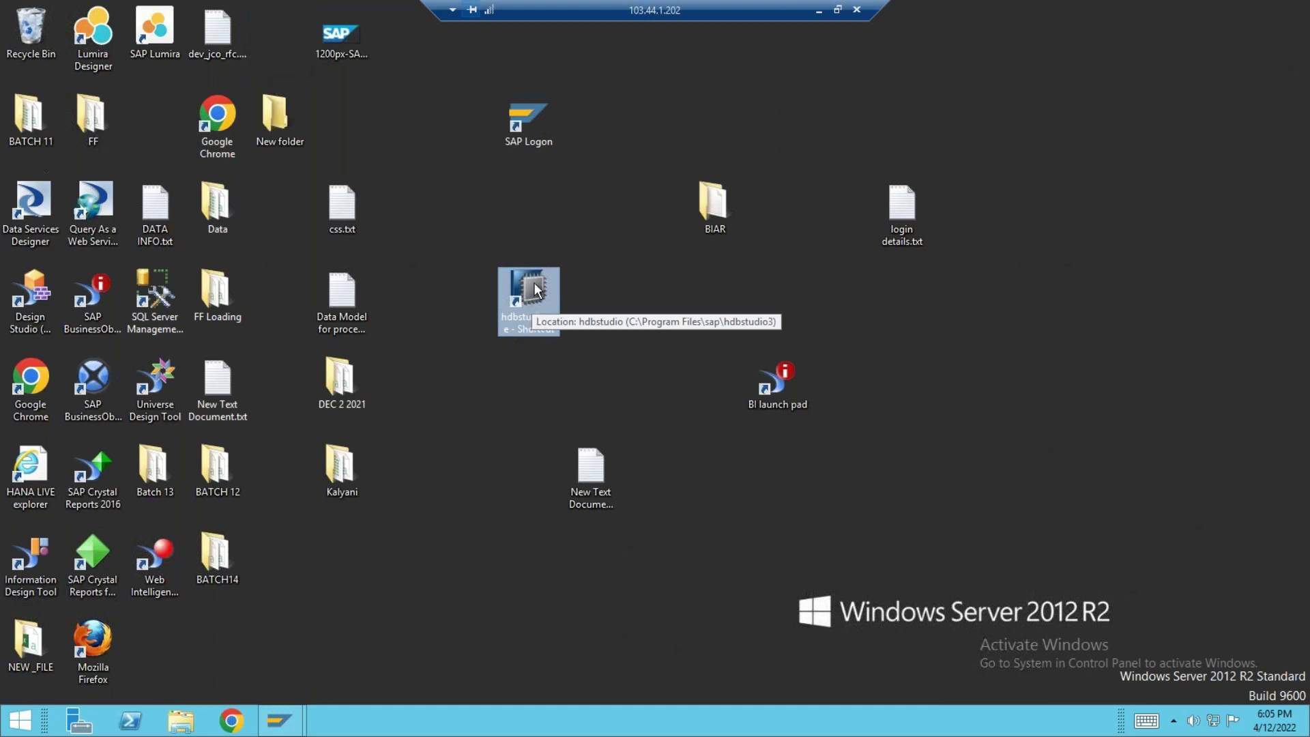
double_click(534, 282)
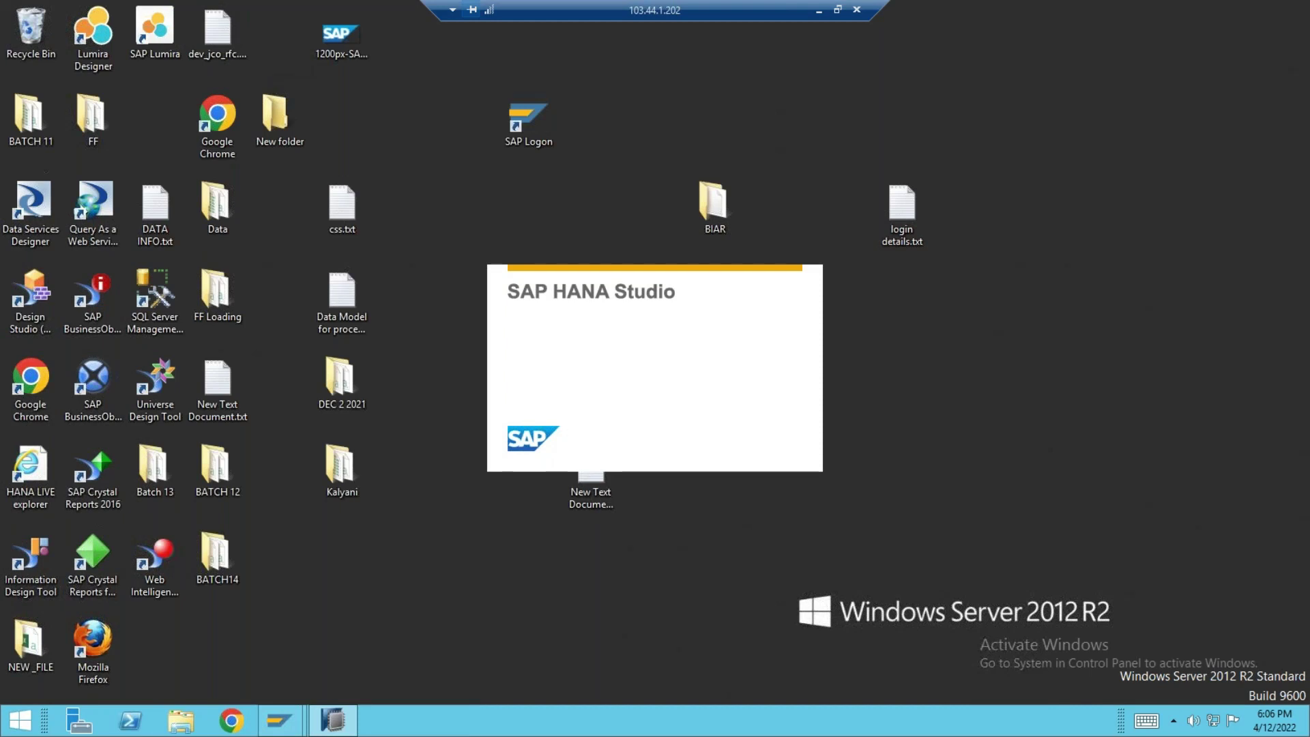
- Open login details.txt to review the HANA and studio login section, and switch back to SAP HANA Studio
click(912, 202)
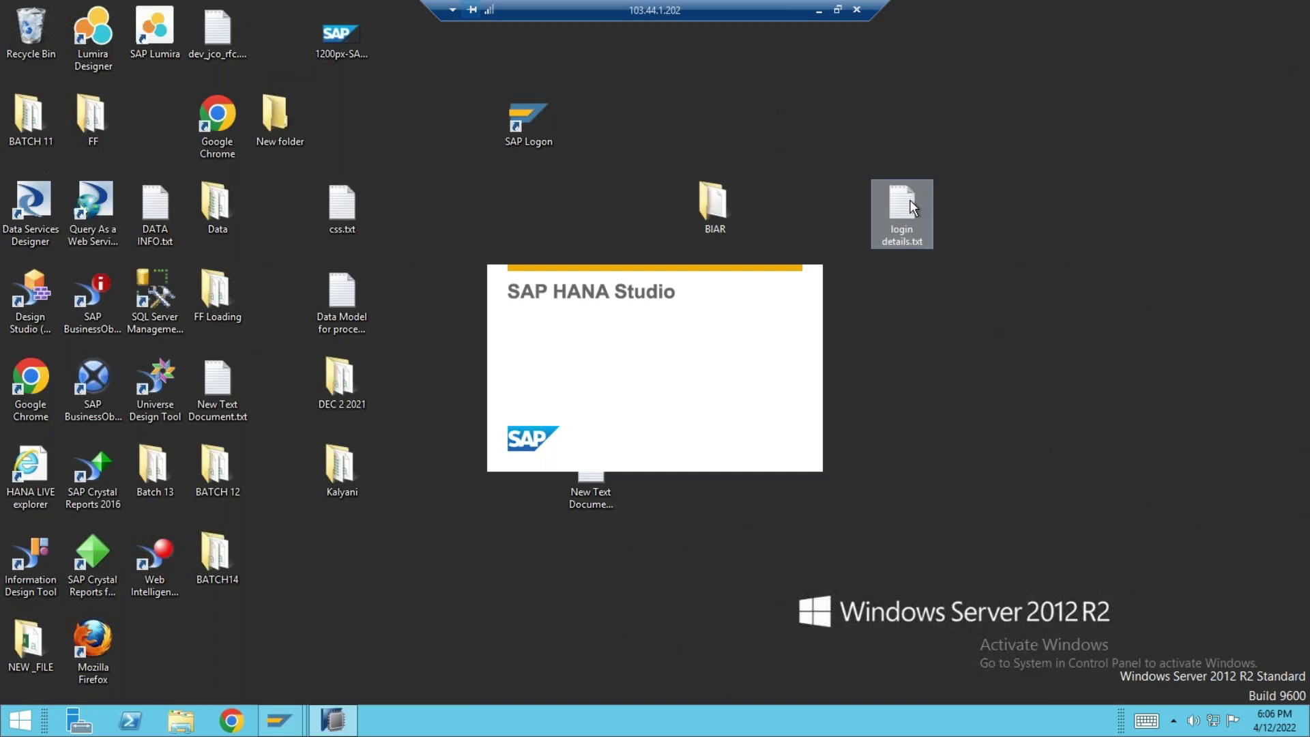
double_click(912, 205)
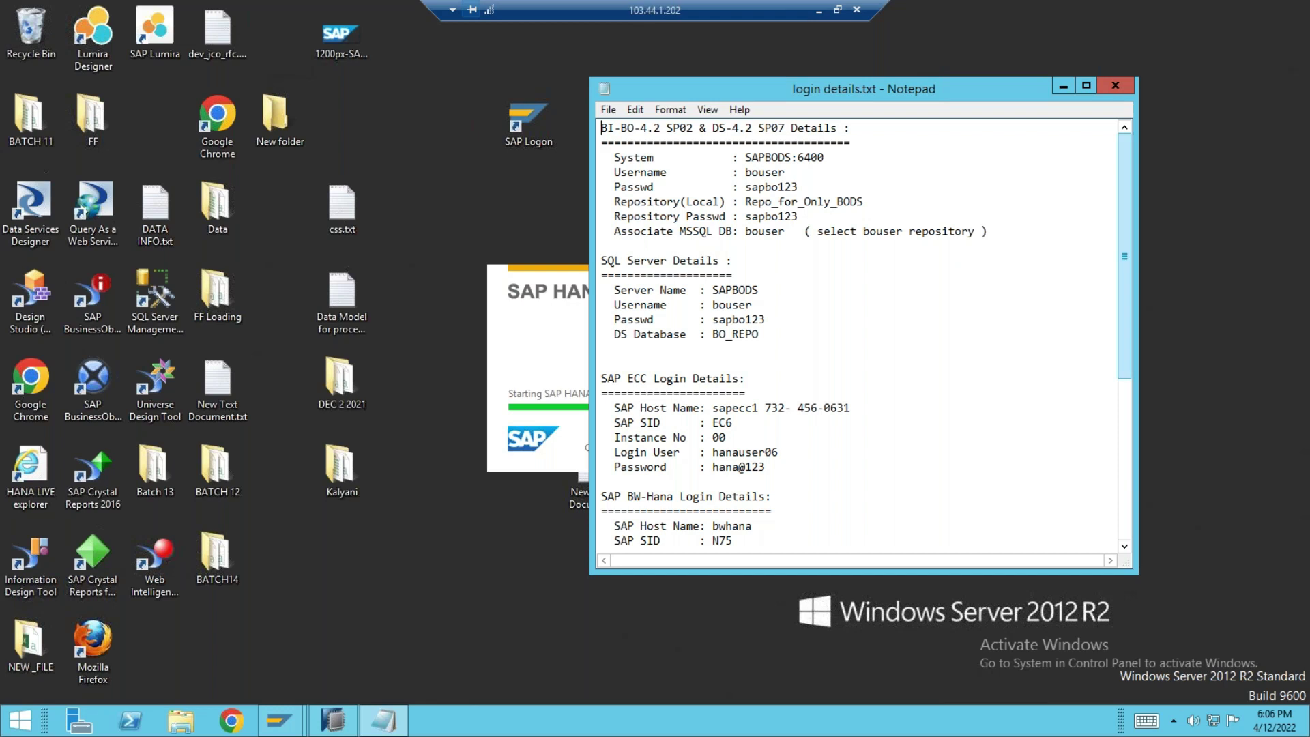
scroll(717, 522, down, 7)
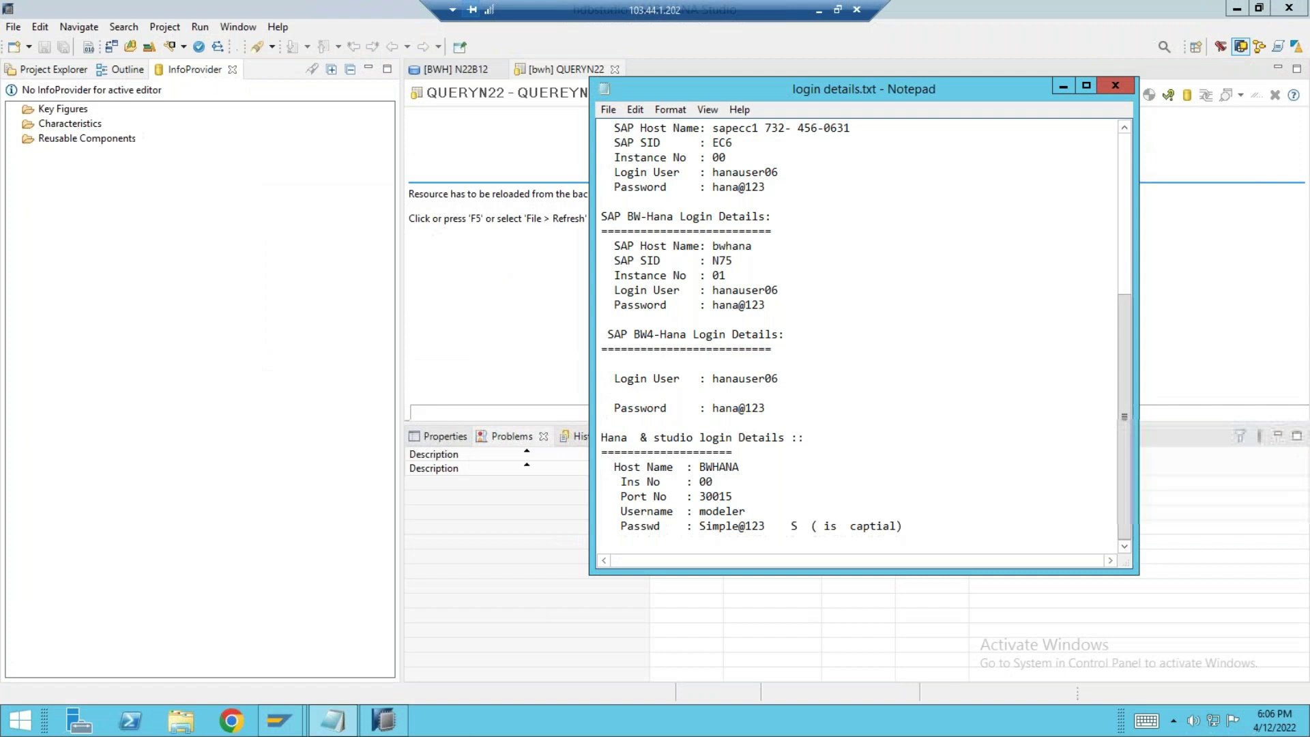
click(375, 12)
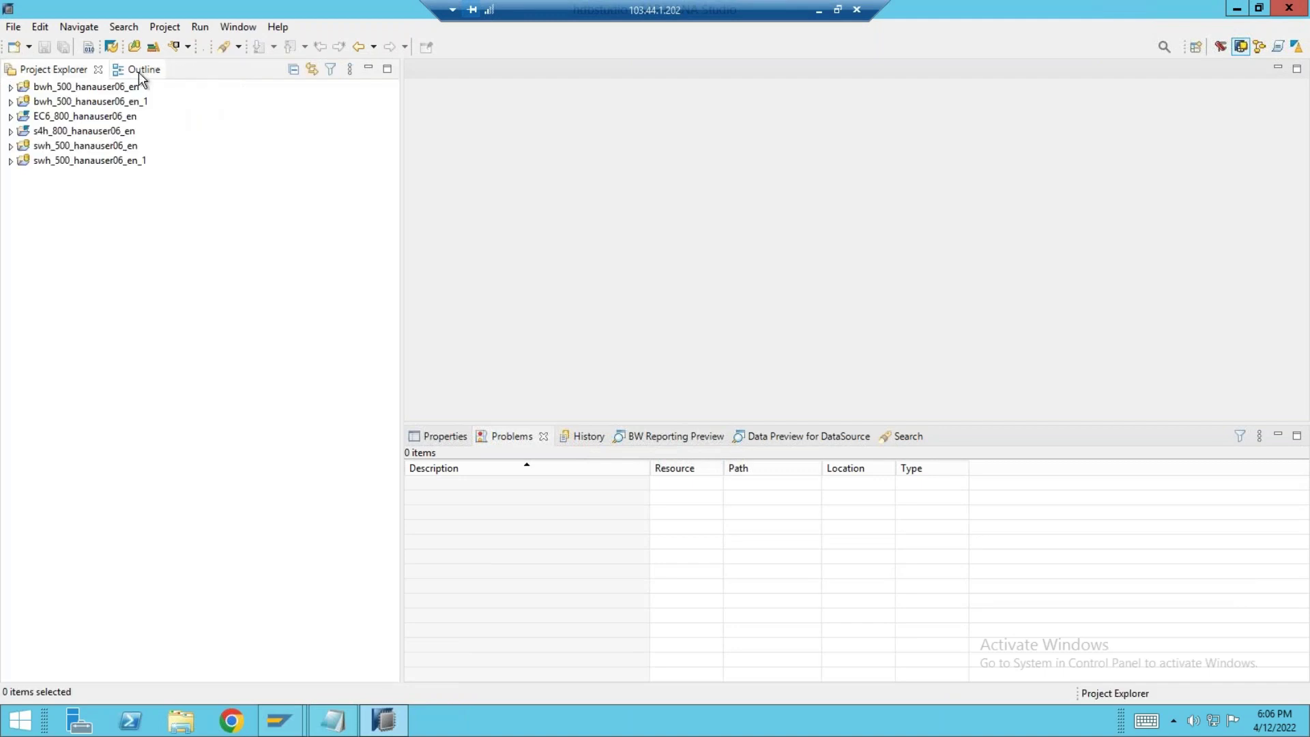
click(10, 101)
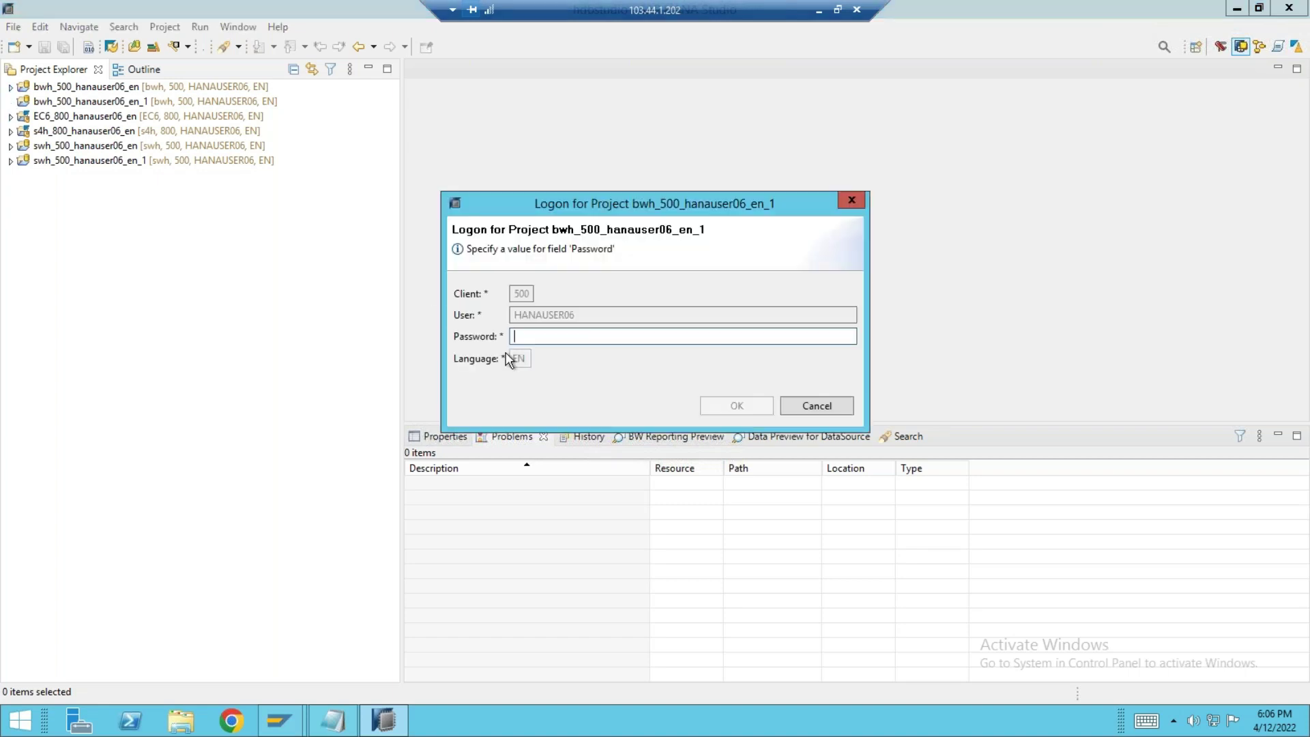
click(853, 200)
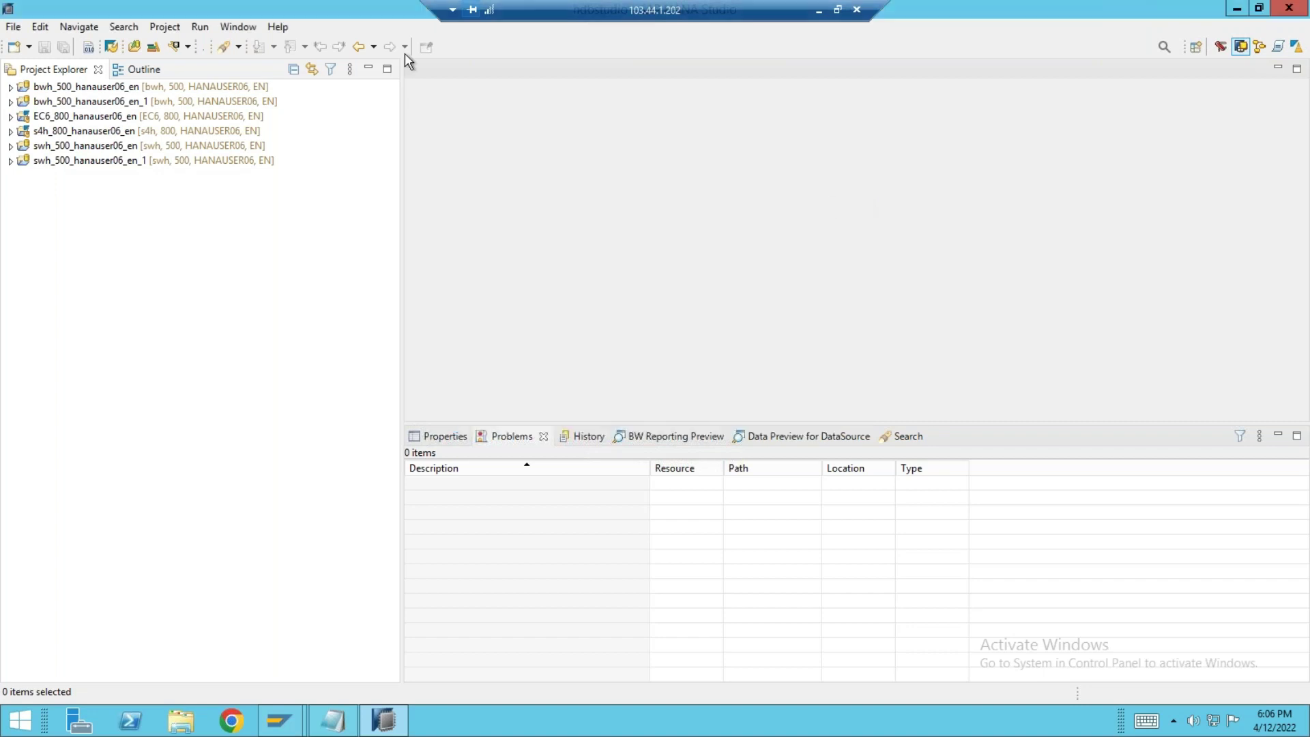
click(63, 87)
shift+click(71, 161)
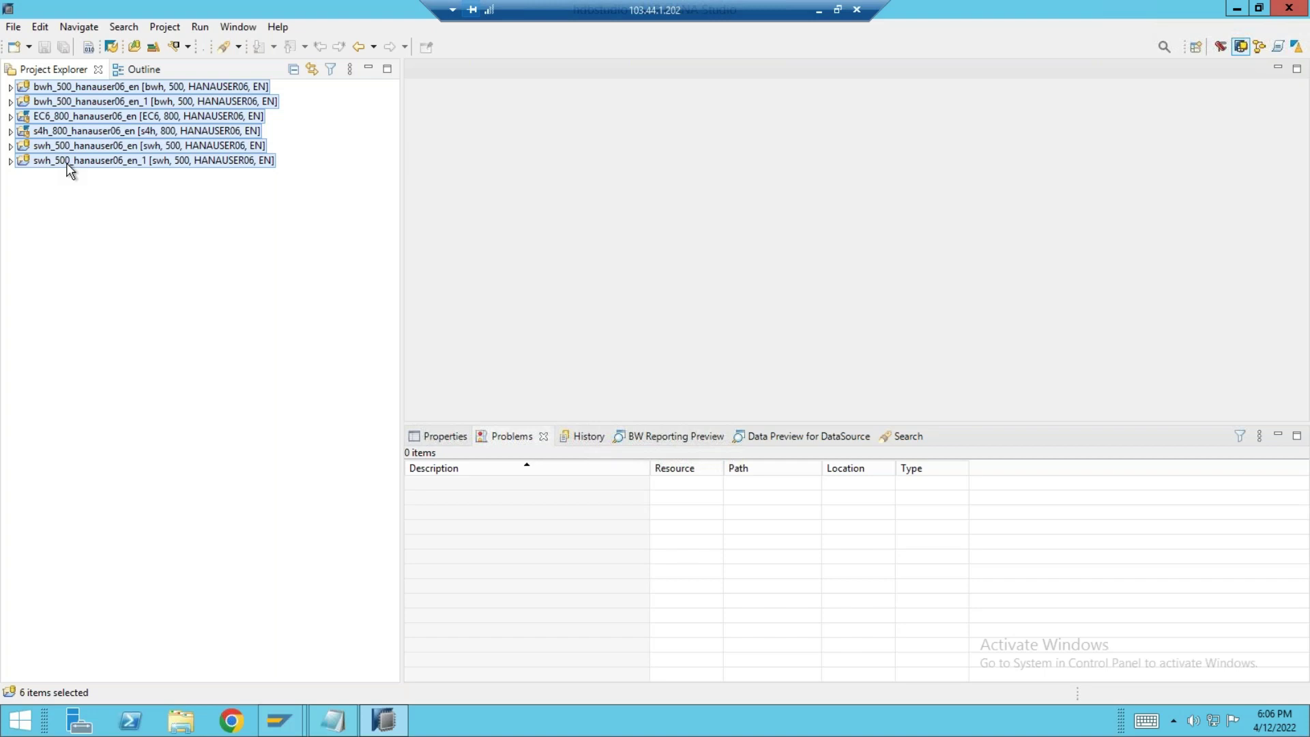
right_click(70, 167)
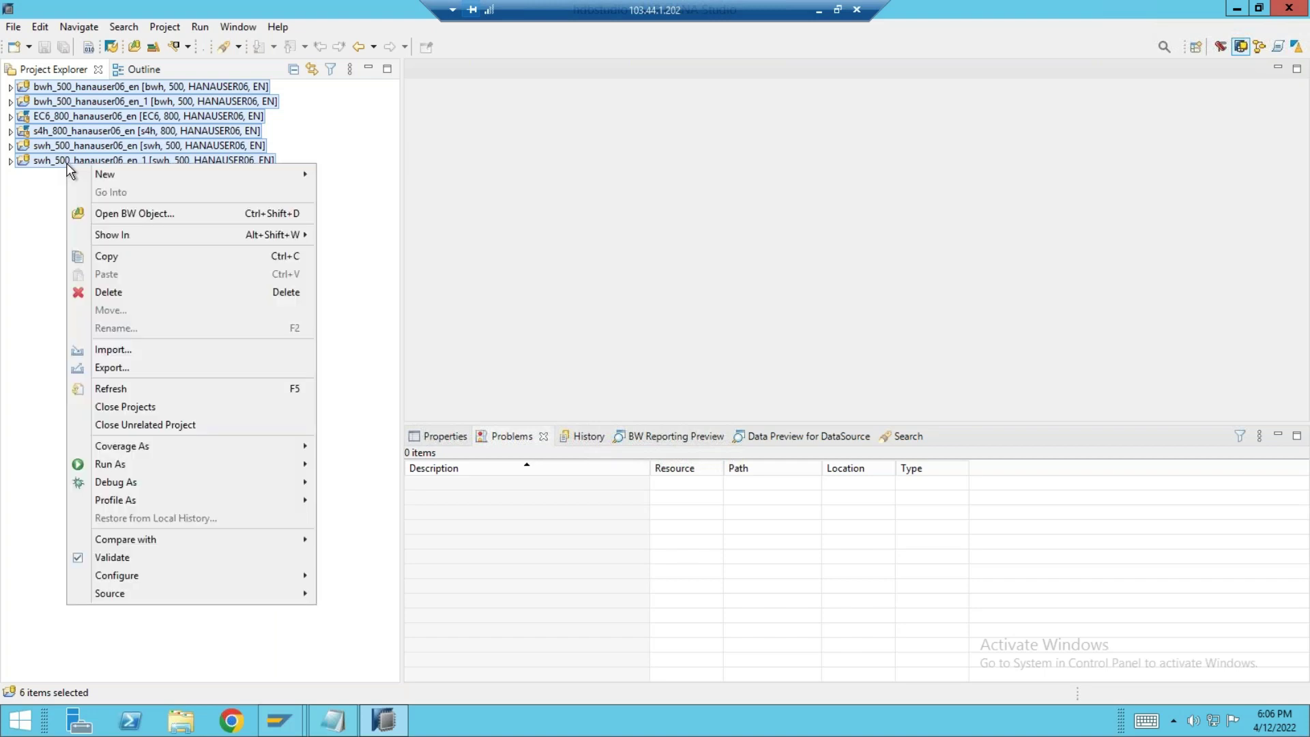
click(19, 208)
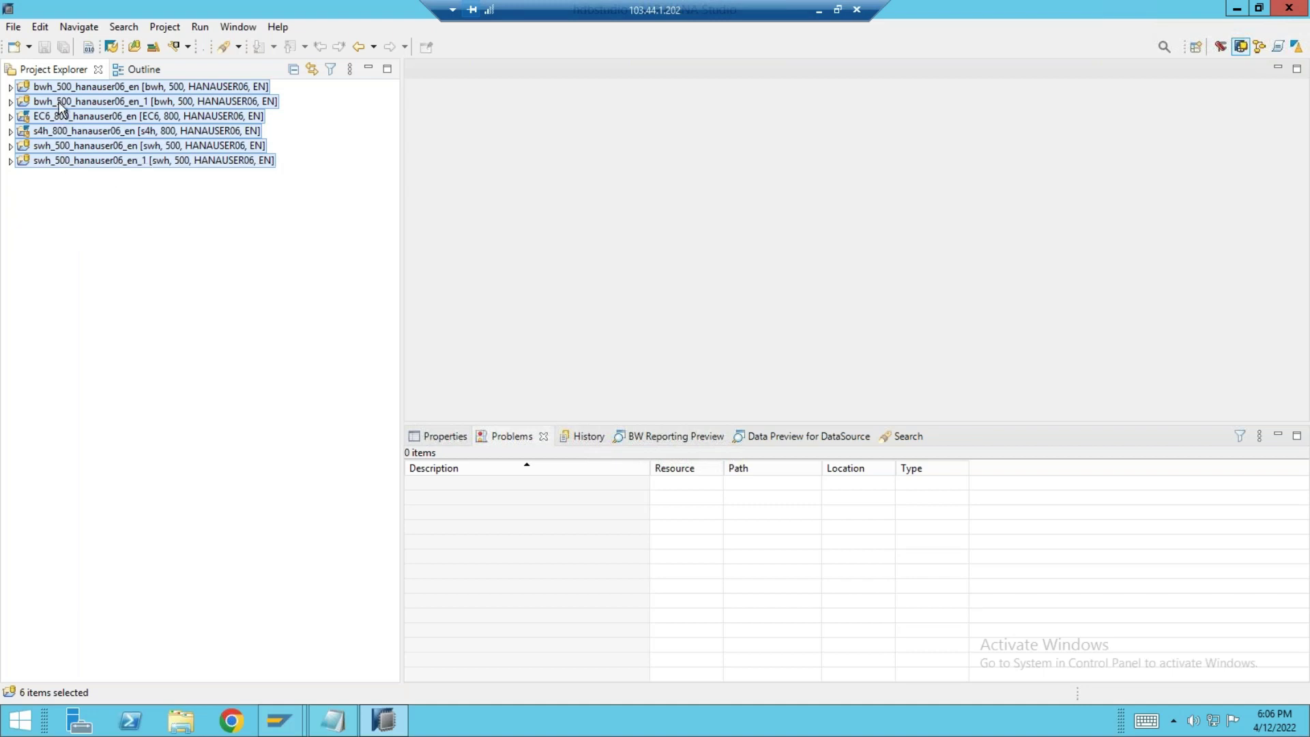
- Delete the five projects below bwh_500_hanauser06_en from the workspace, without deleting their contents on disk
click(59, 103)
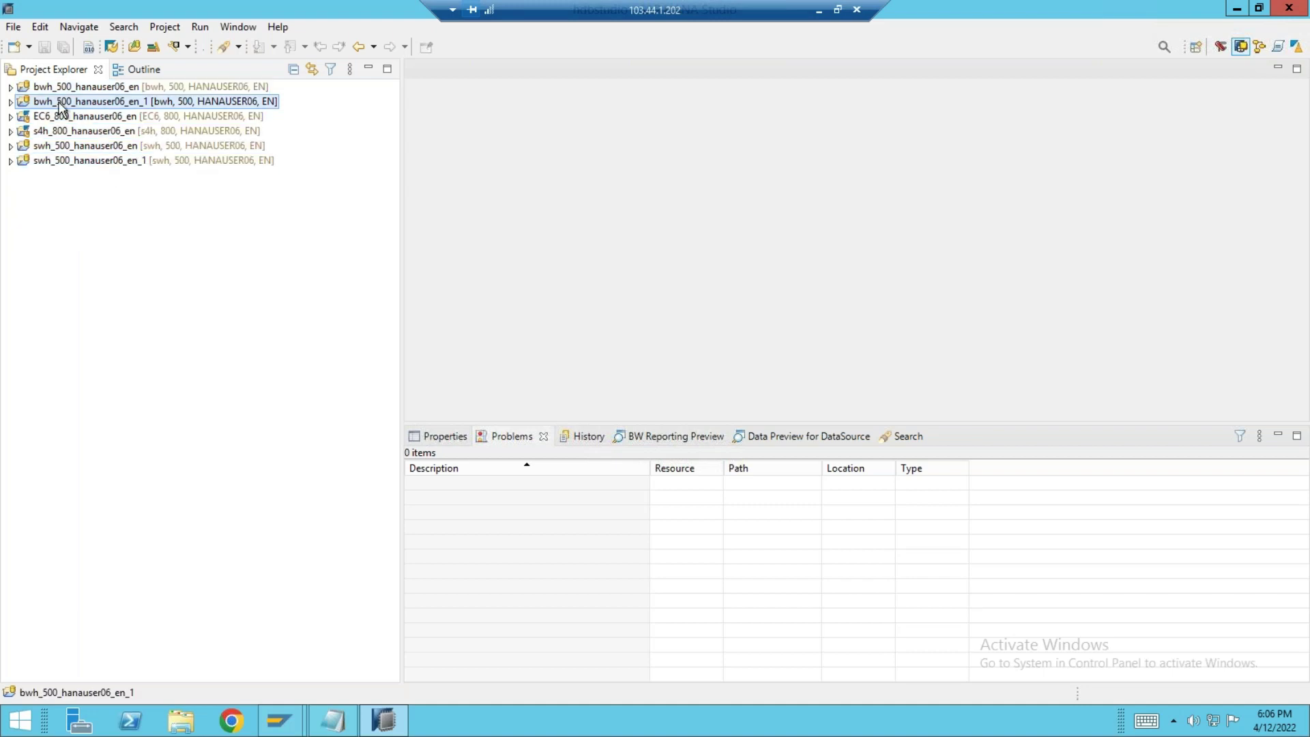
shift+click(57, 159)
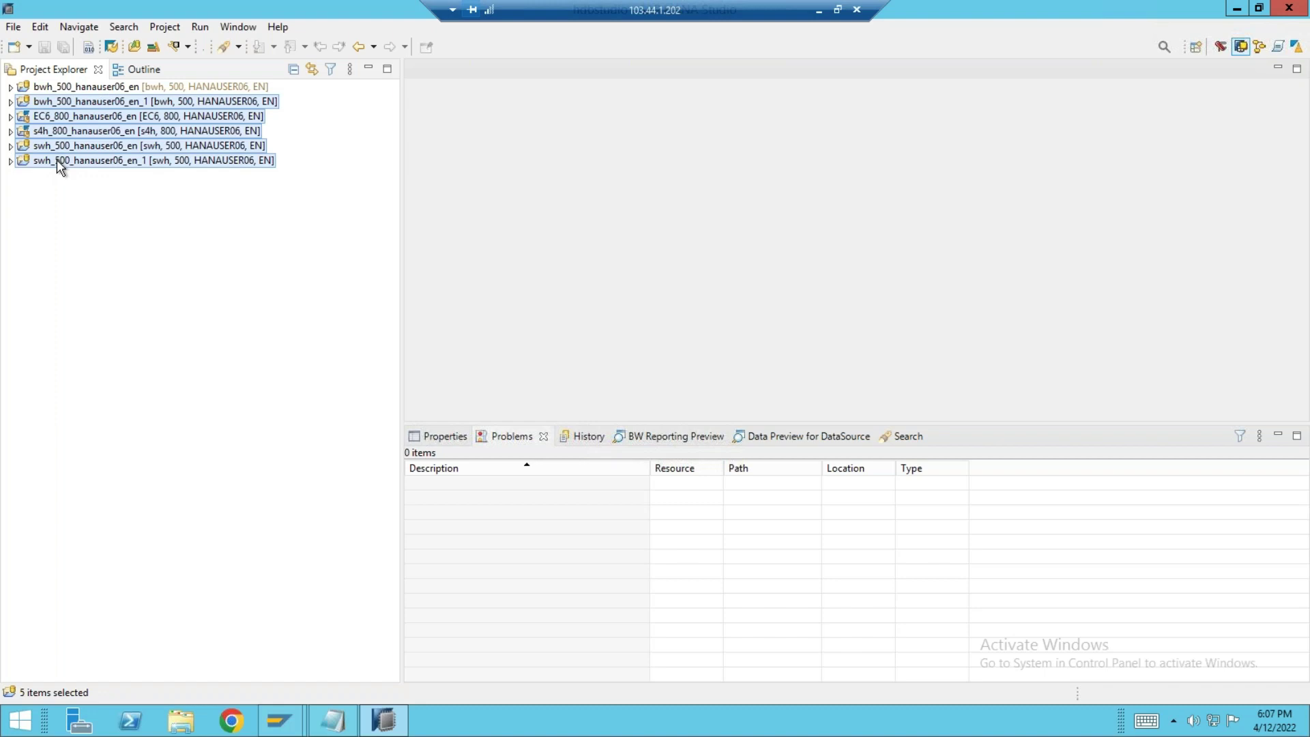
right_click(56, 161)
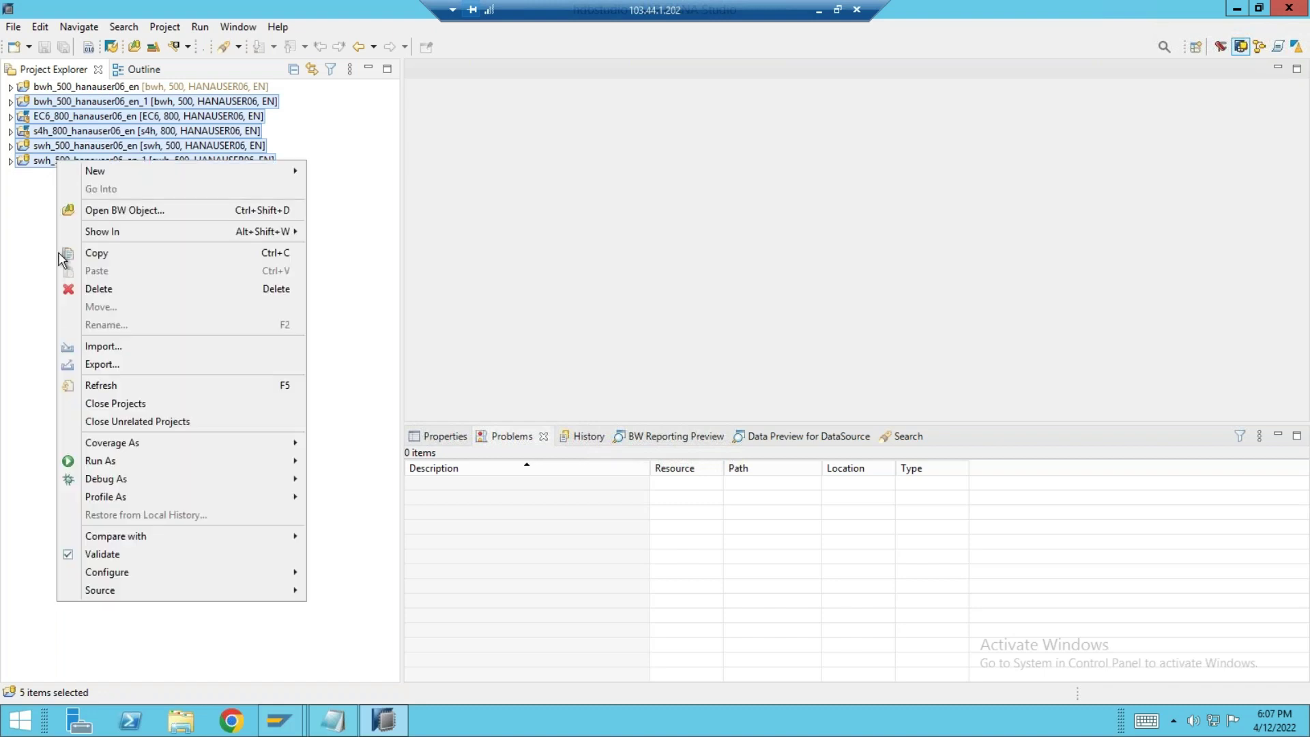
click(104, 289)
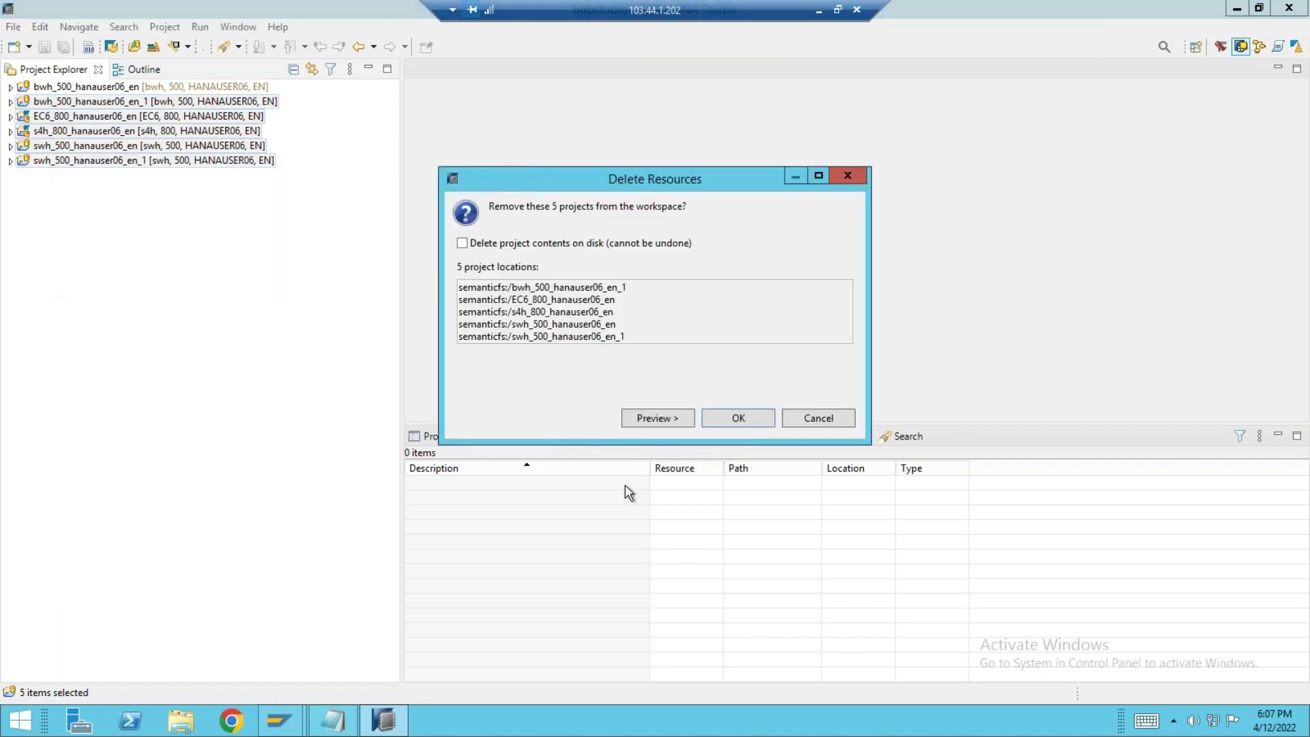
click(735, 421)
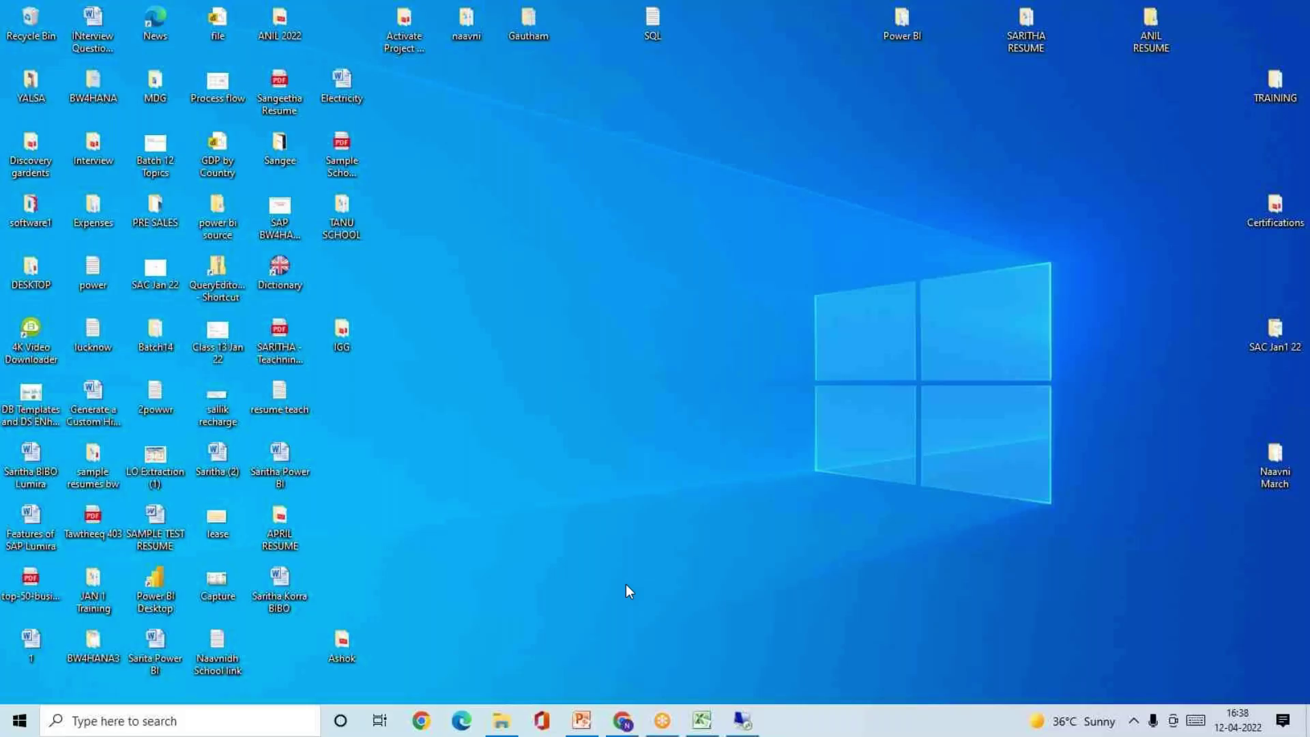
- Switch to the Introduction Day 1 presentation in PowerPoint, add a new slide and remove its title and text placeholders
click(581, 721)
click(133, 61)
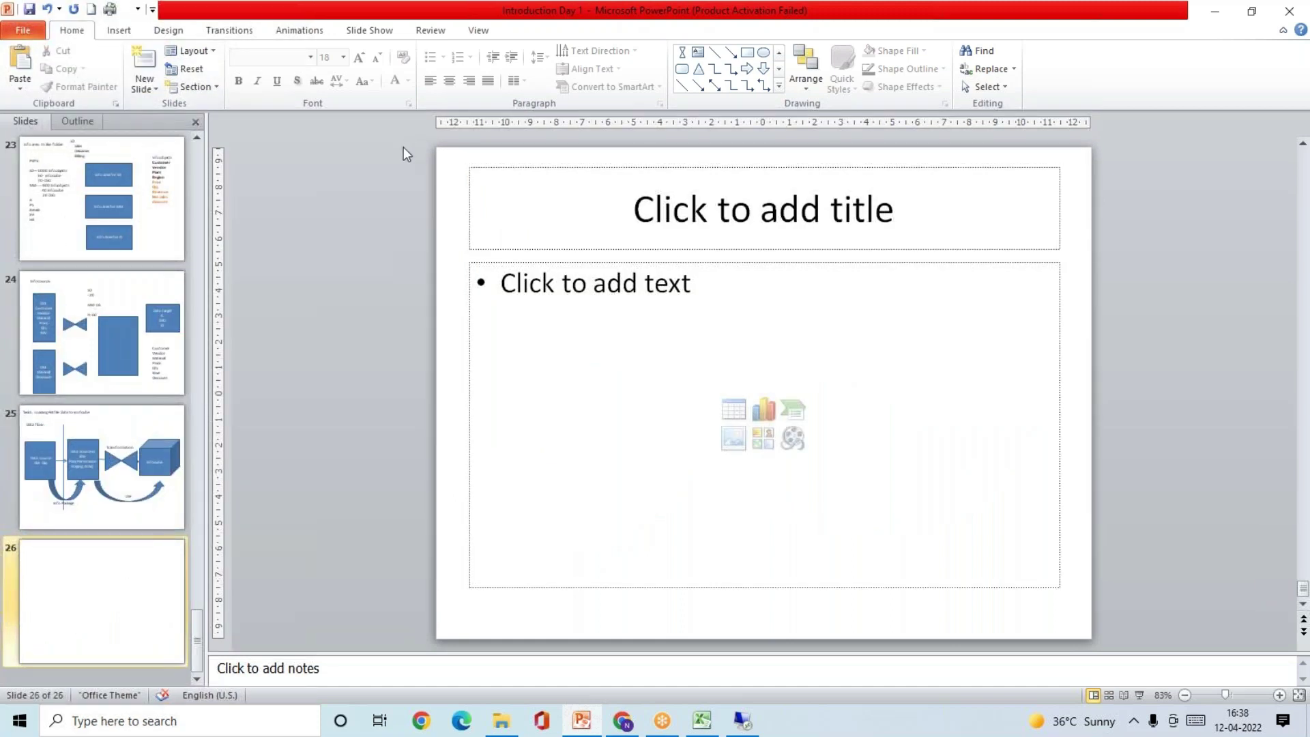
drag(403, 146, 1099, 641)
key(Delete)
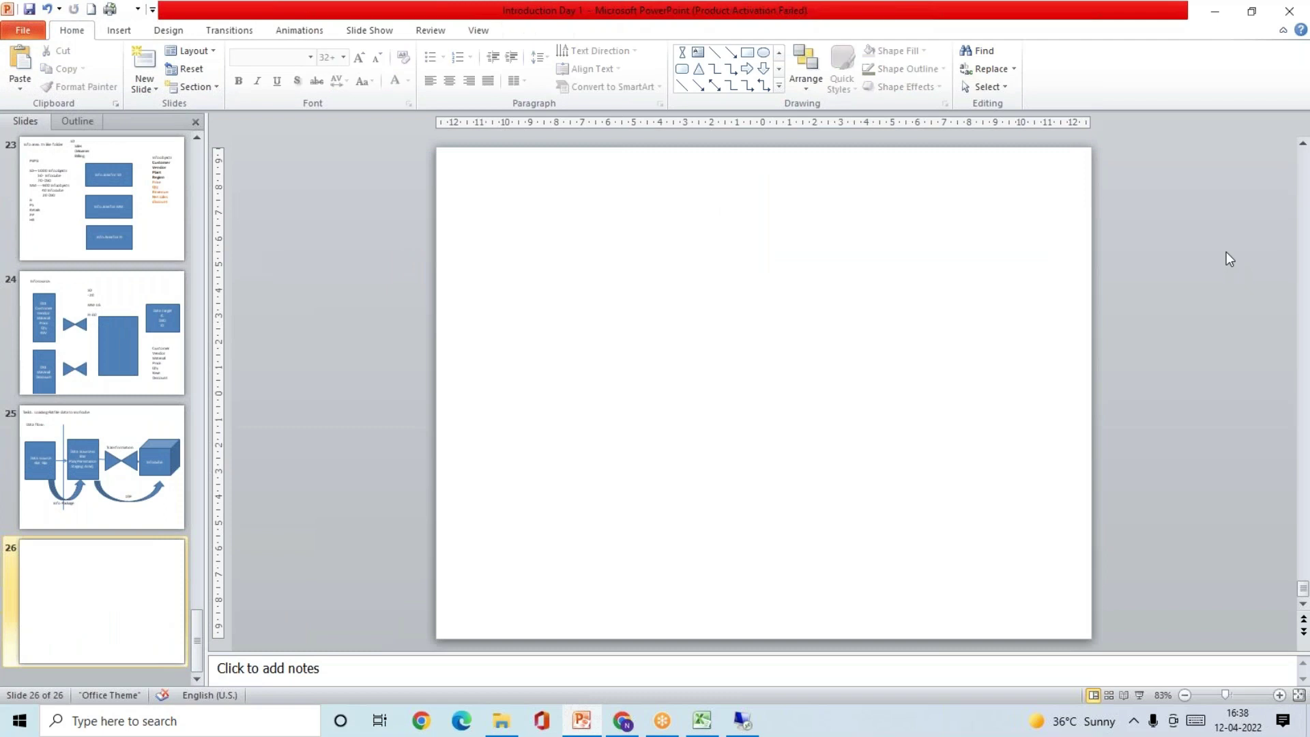
click(1221, 278)
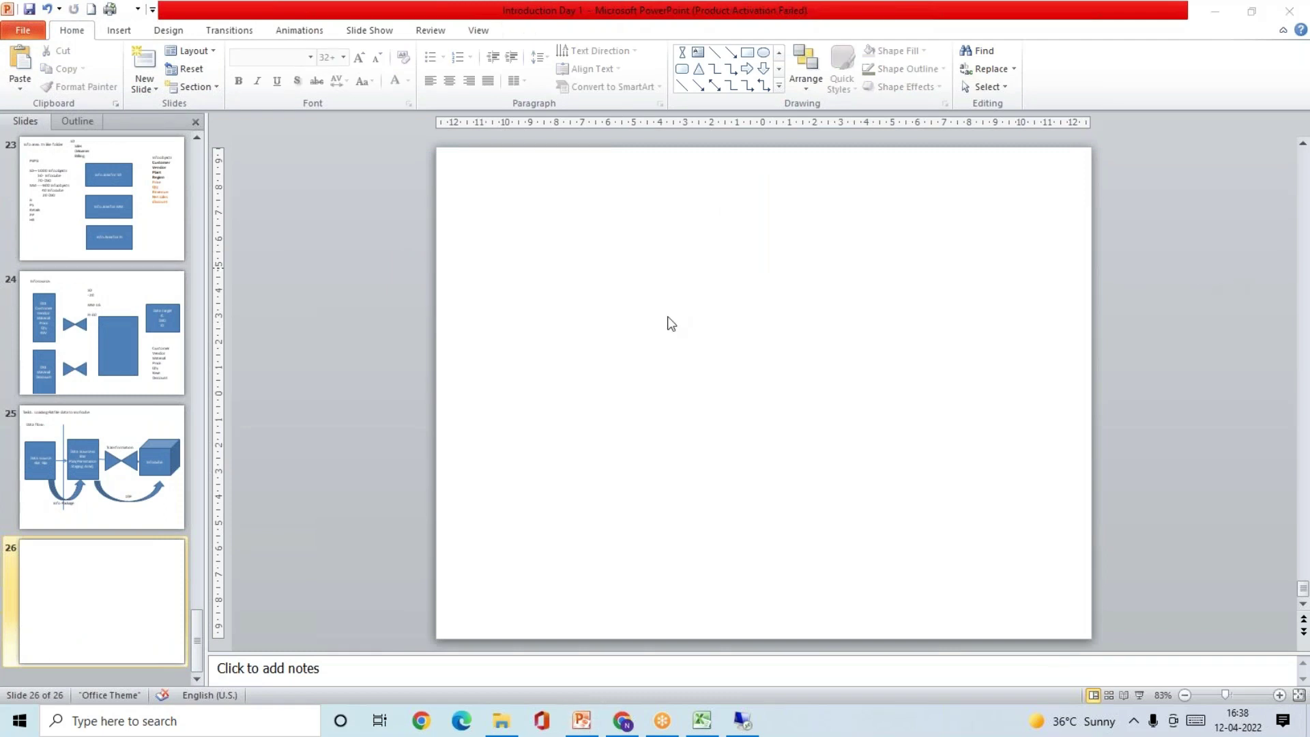
click(698, 53)
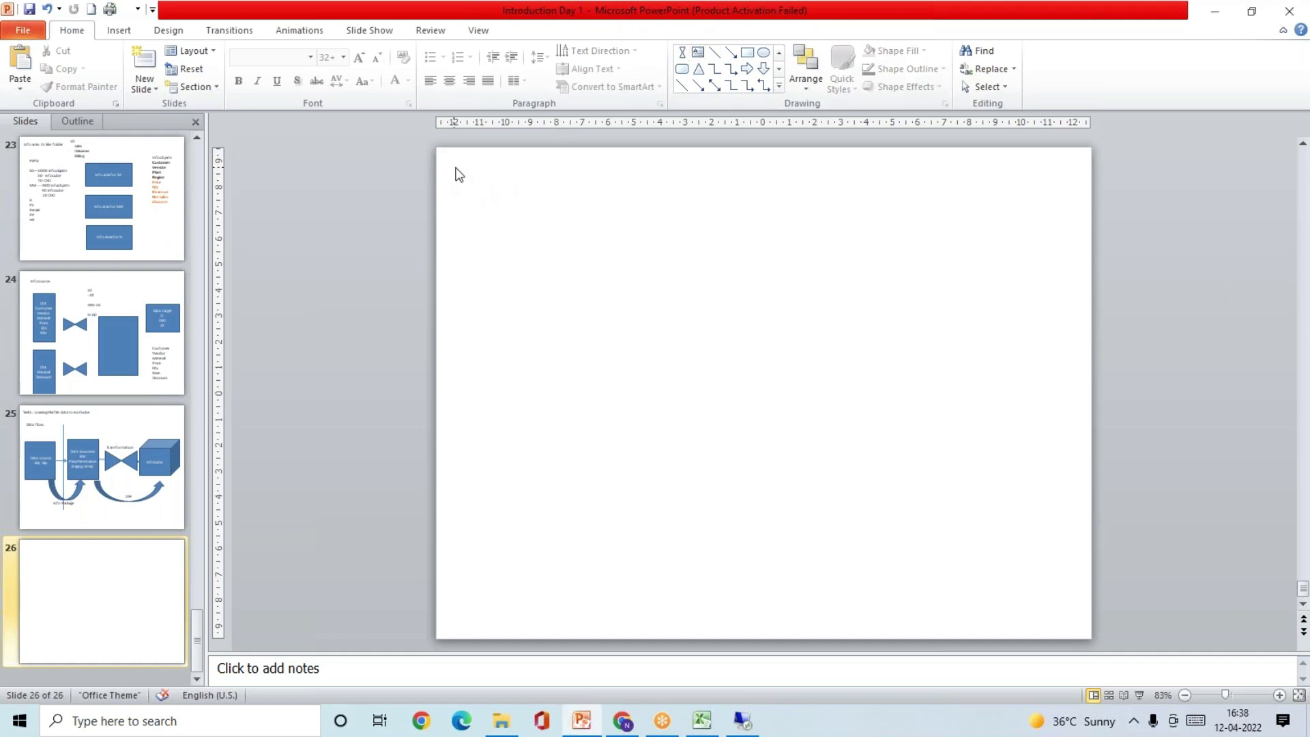
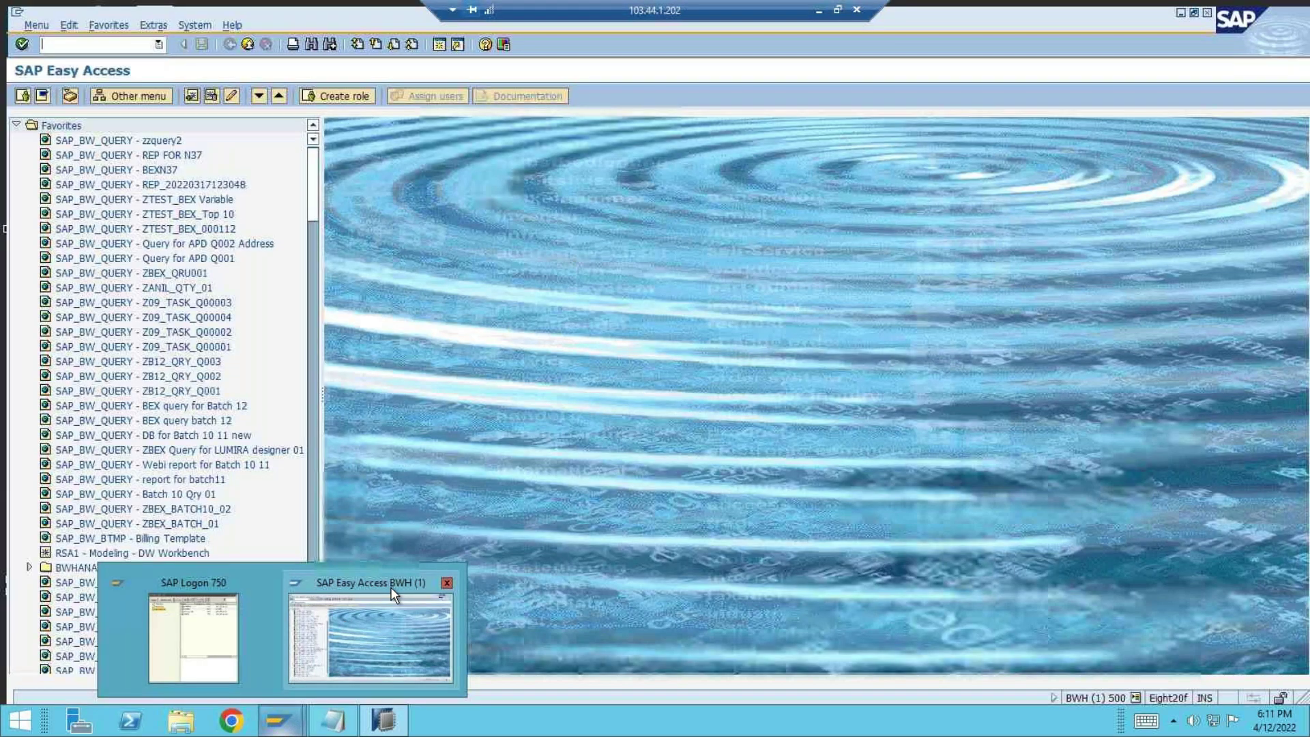
- Switch back to the BWH session in the remote desktop and run transaction rsa1
click(394, 593)
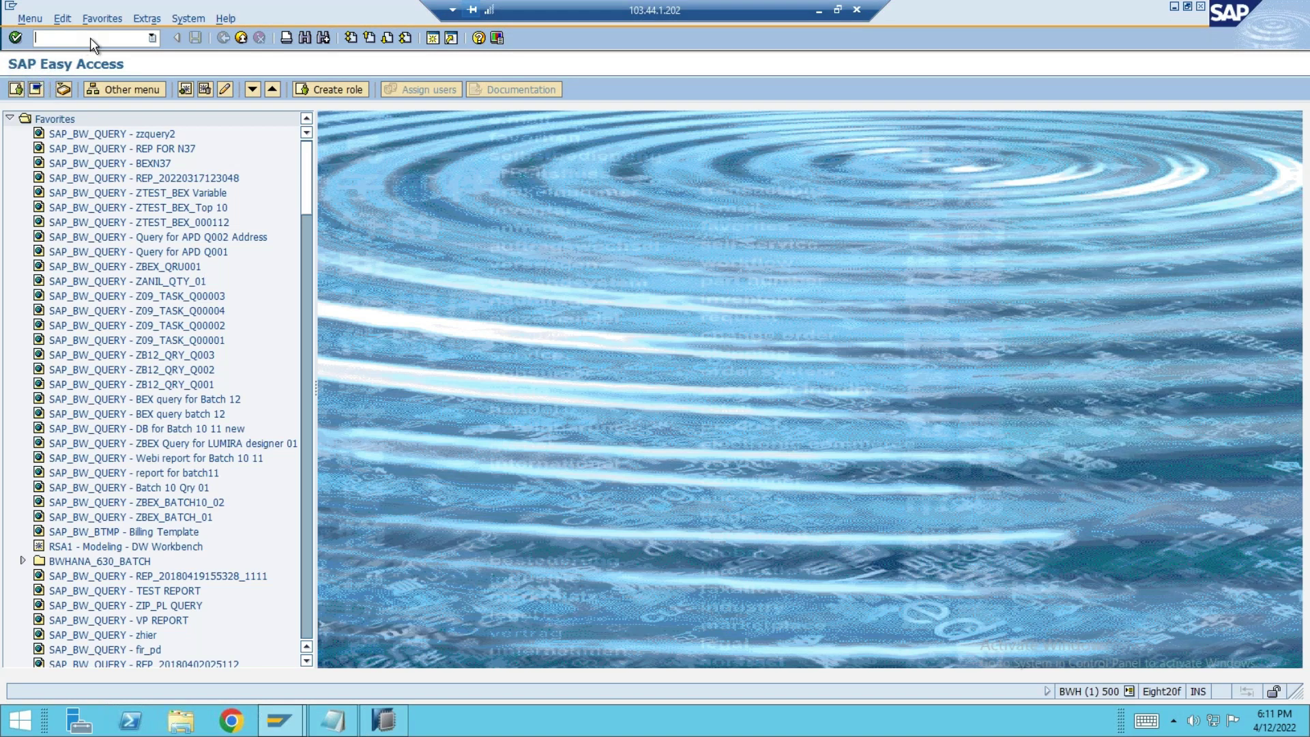
text(rsa1)
double_click(79, 38)
click(86, 35)
click(15, 39)
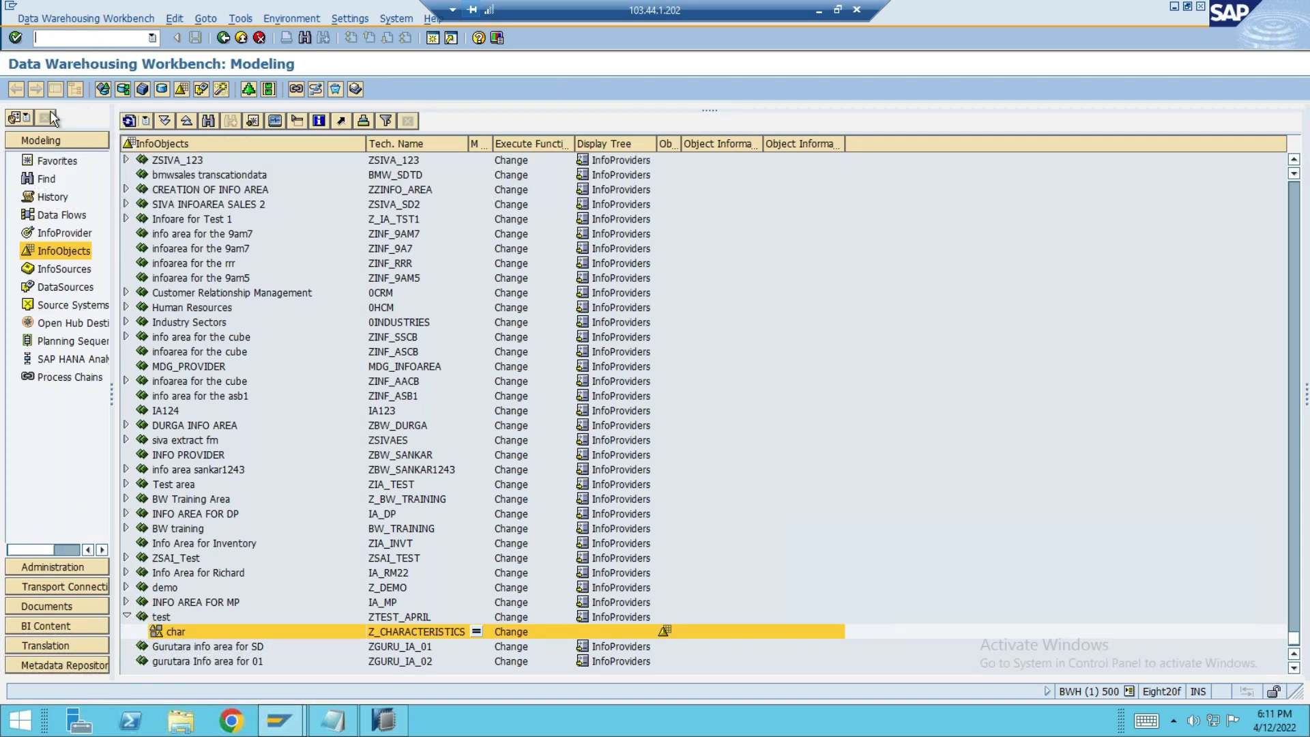
- Start creating an InfoArea at the root of the InfoProvider tree and enter ZGURUTARA_IA_CLASS13 as its technical name
click(42, 145)
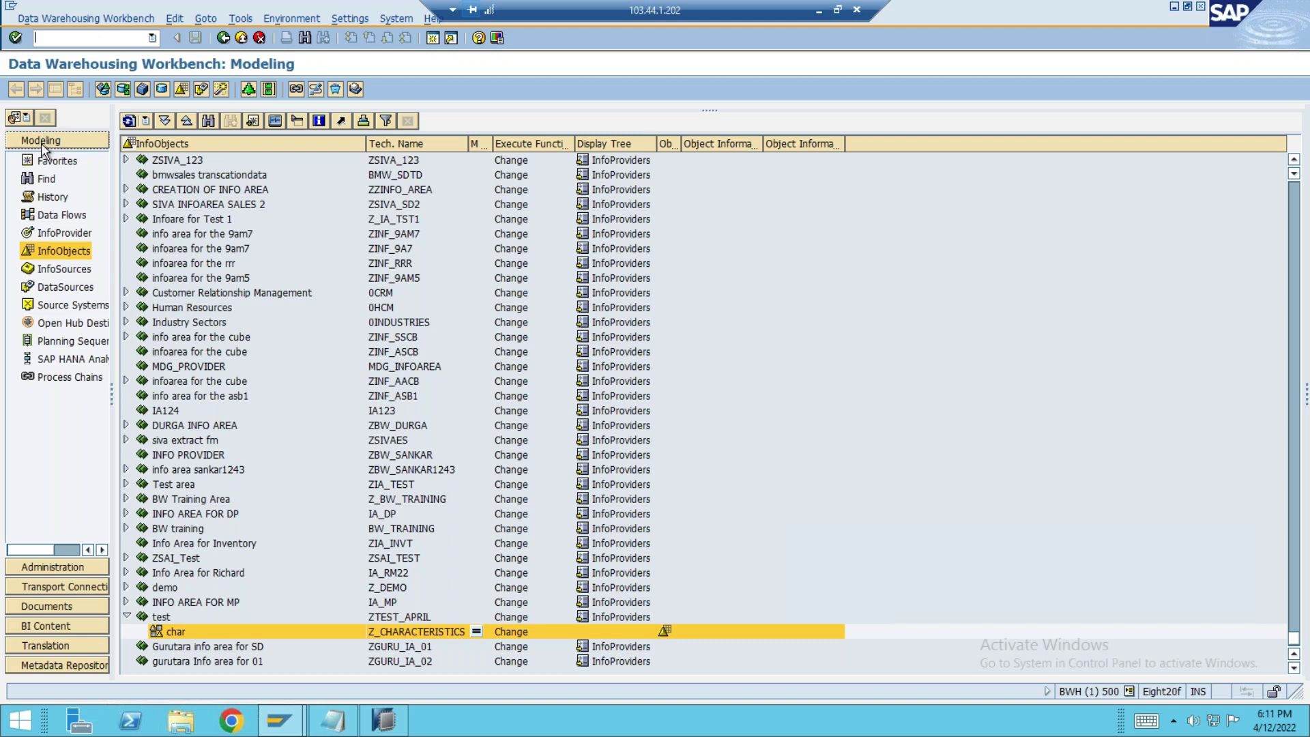
click(65, 236)
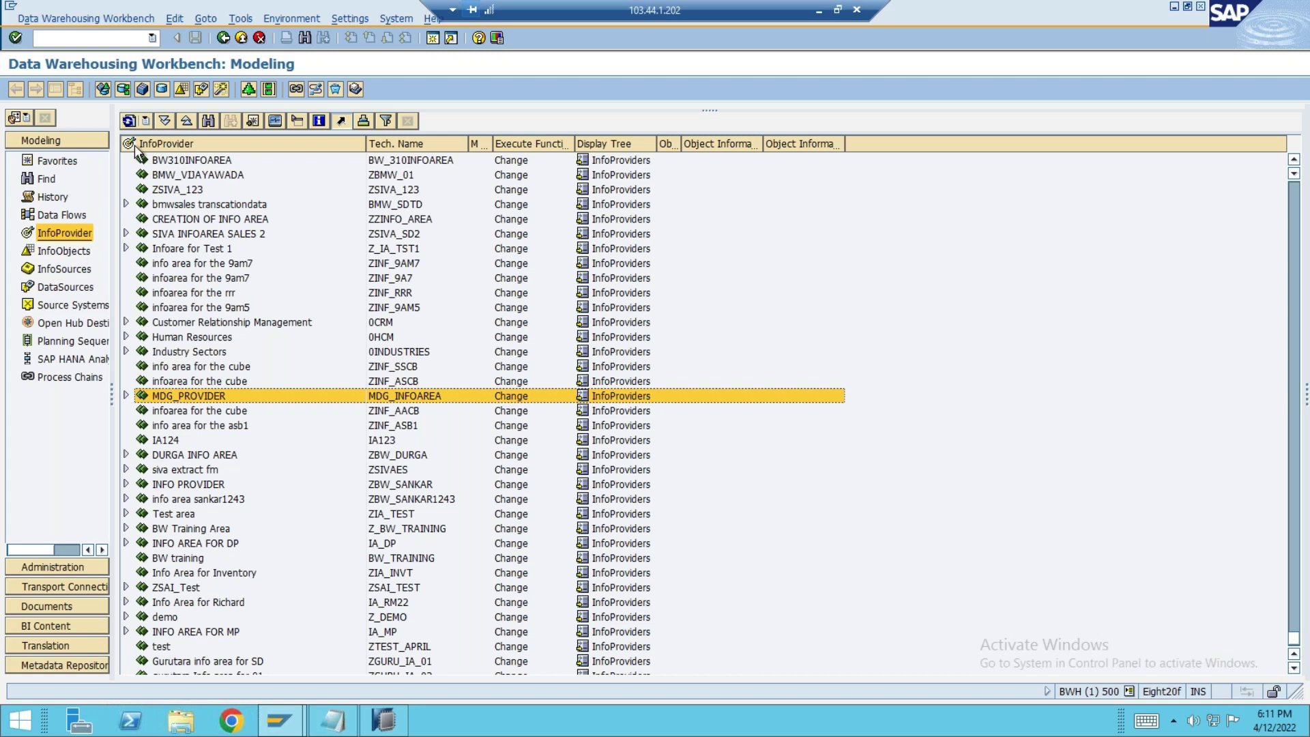
right_click(134, 145)
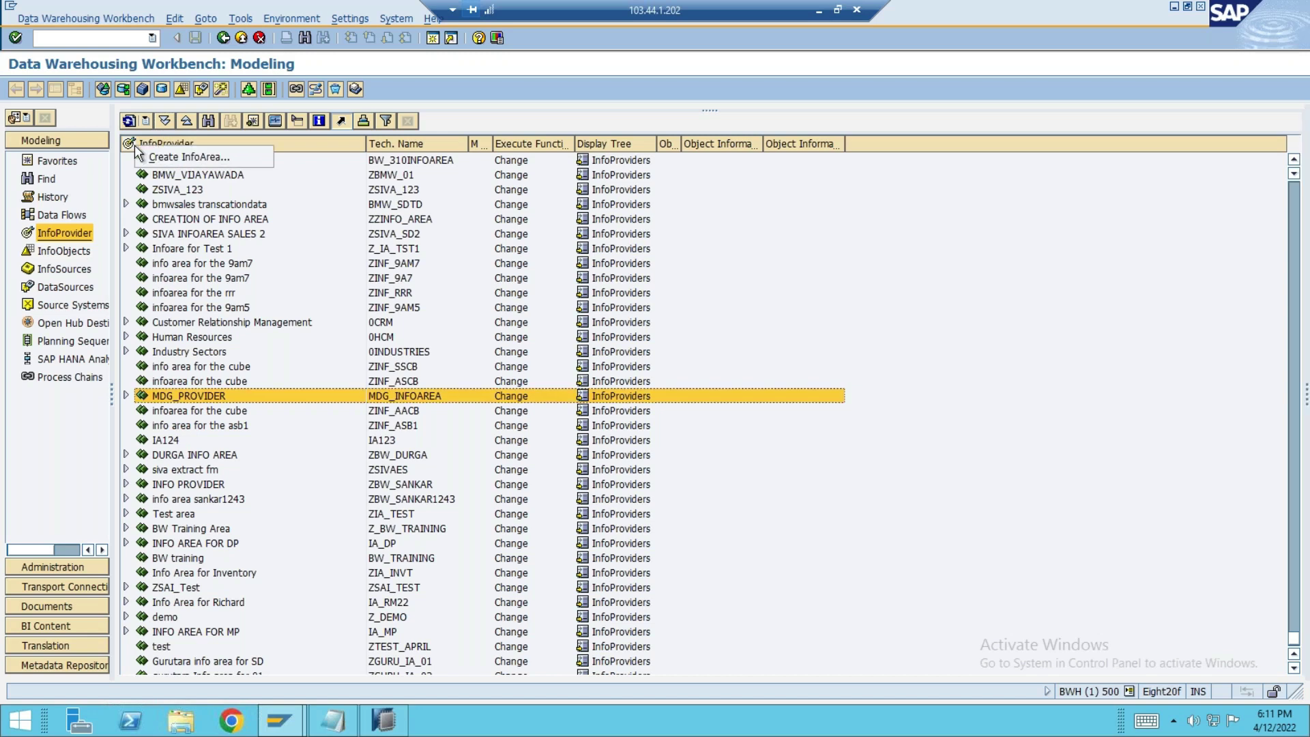
click(189, 156)
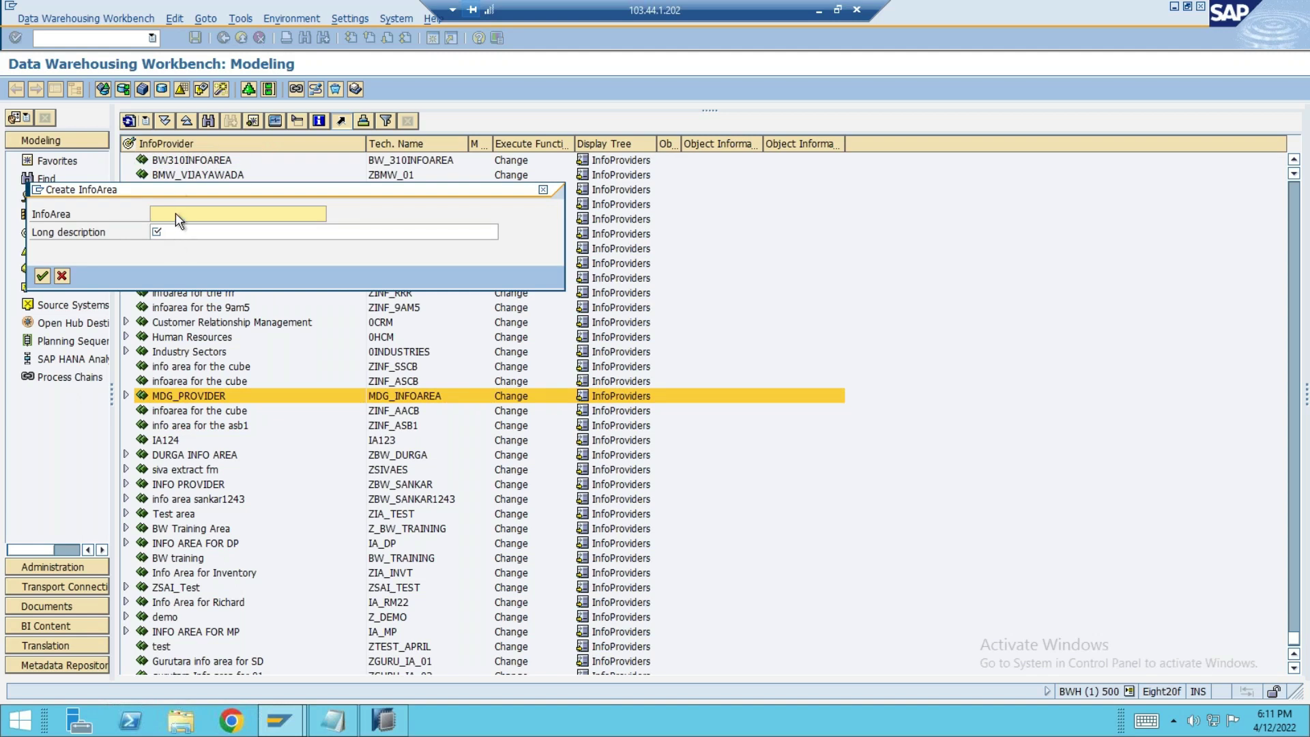
text(Z)
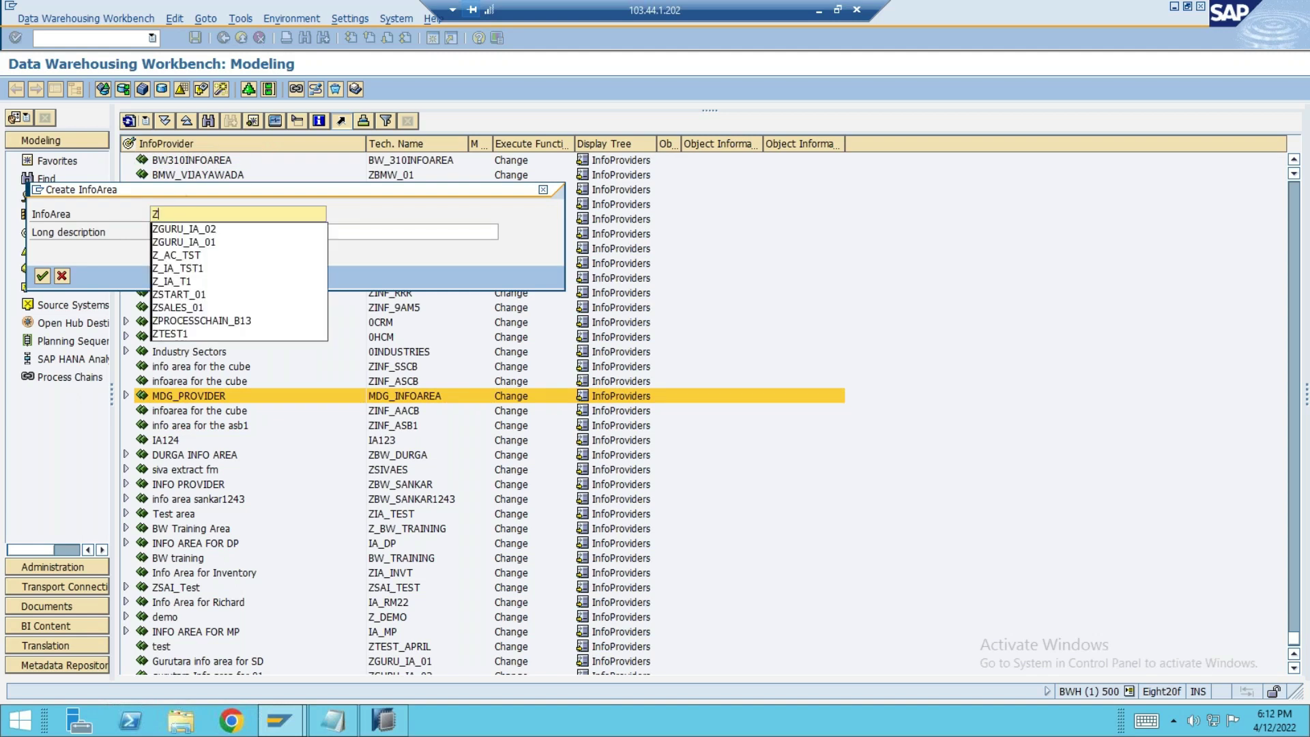
text(GURU)
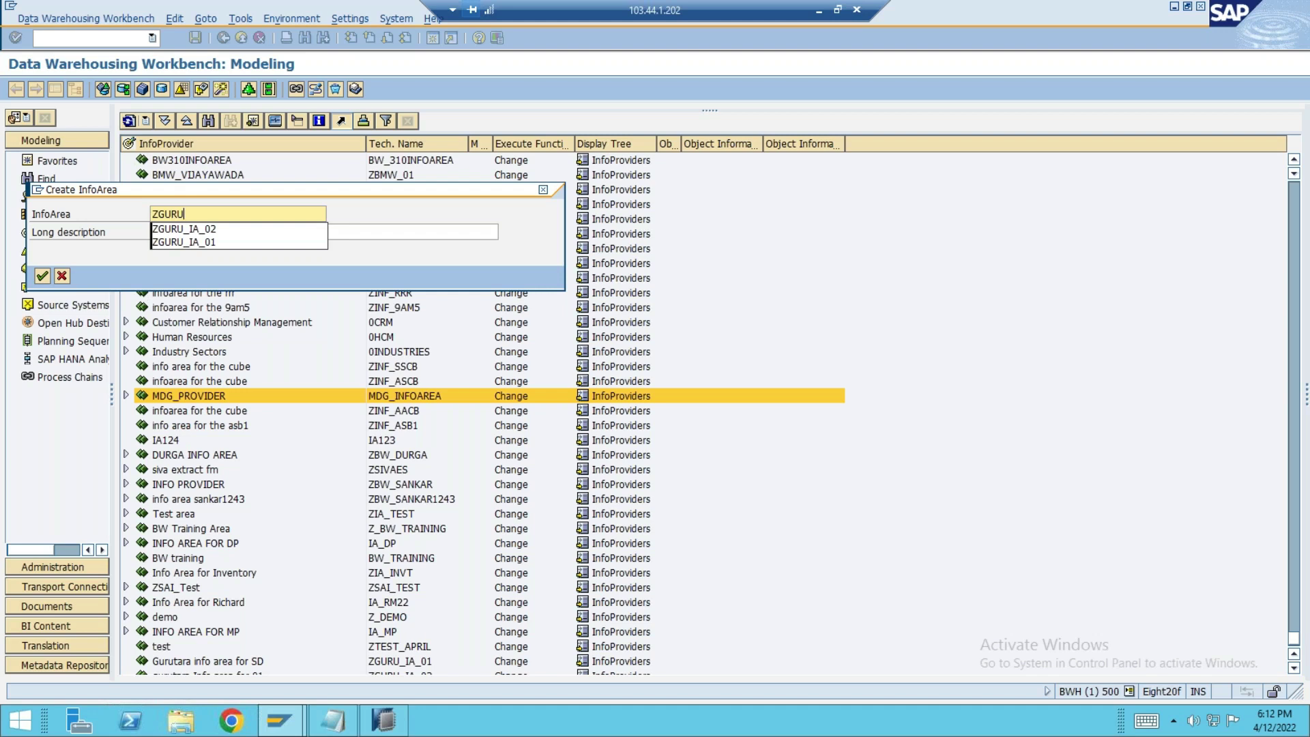
text(_)
key(BackSpace)
text(T)
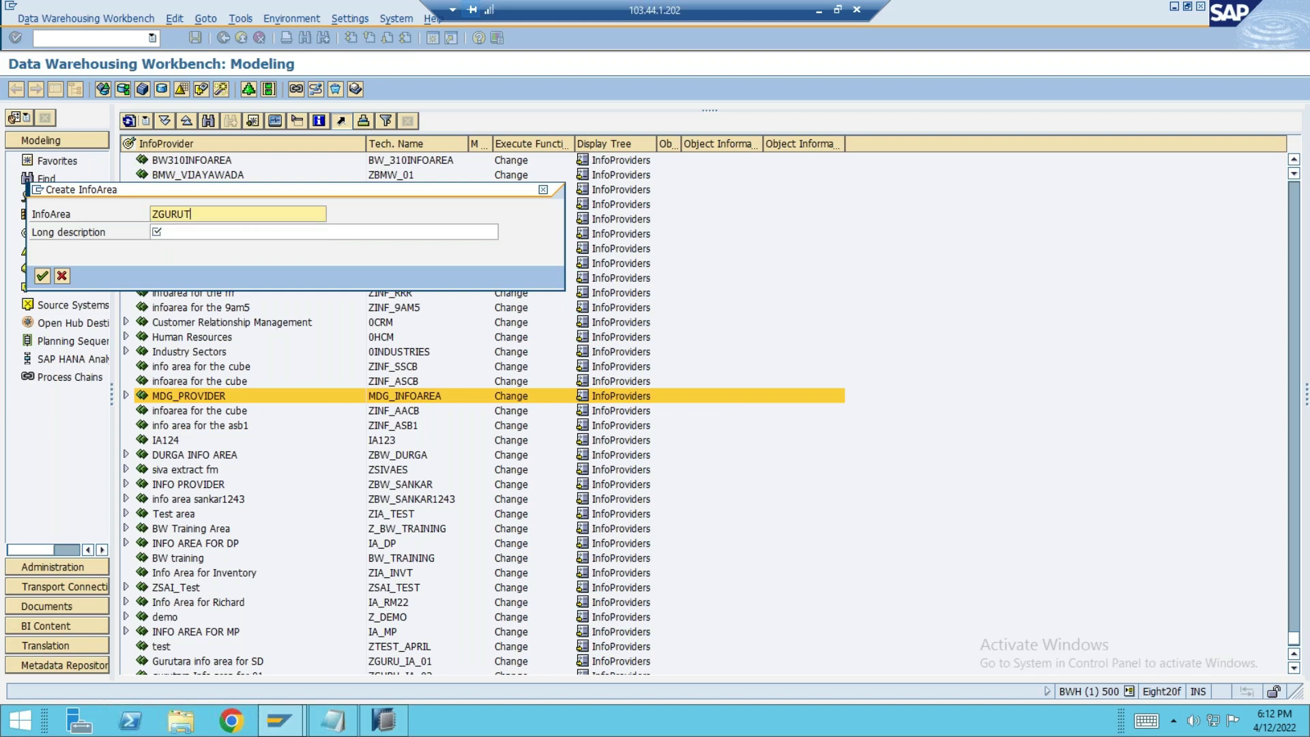
text(ARA_)
text(IA)
text(_CLASS)
text(1)
text(_)
key(BackSpace)
text(3)
drag(272, 214, 189, 213)
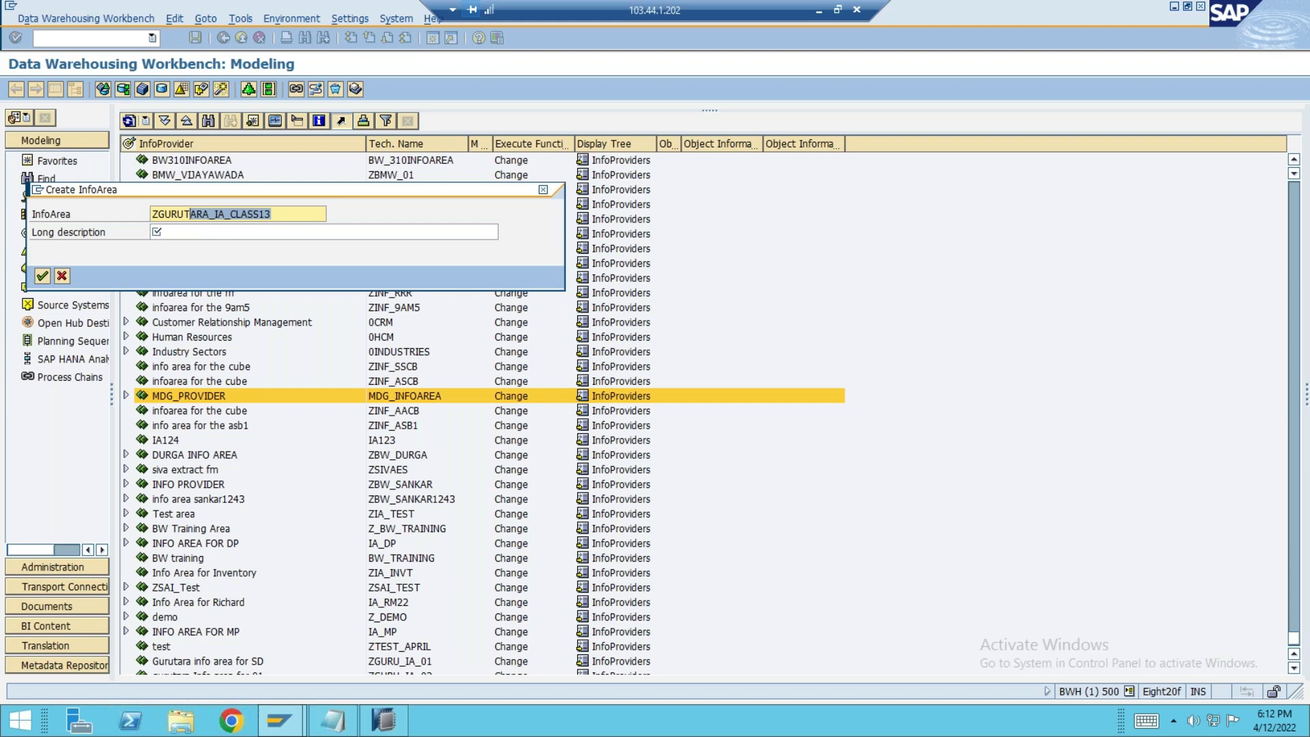
- Enter "Info area for gurutara class 13" as the InfoArea's long description and create it
click(235, 230)
click(282, 214)
click(270, 233)
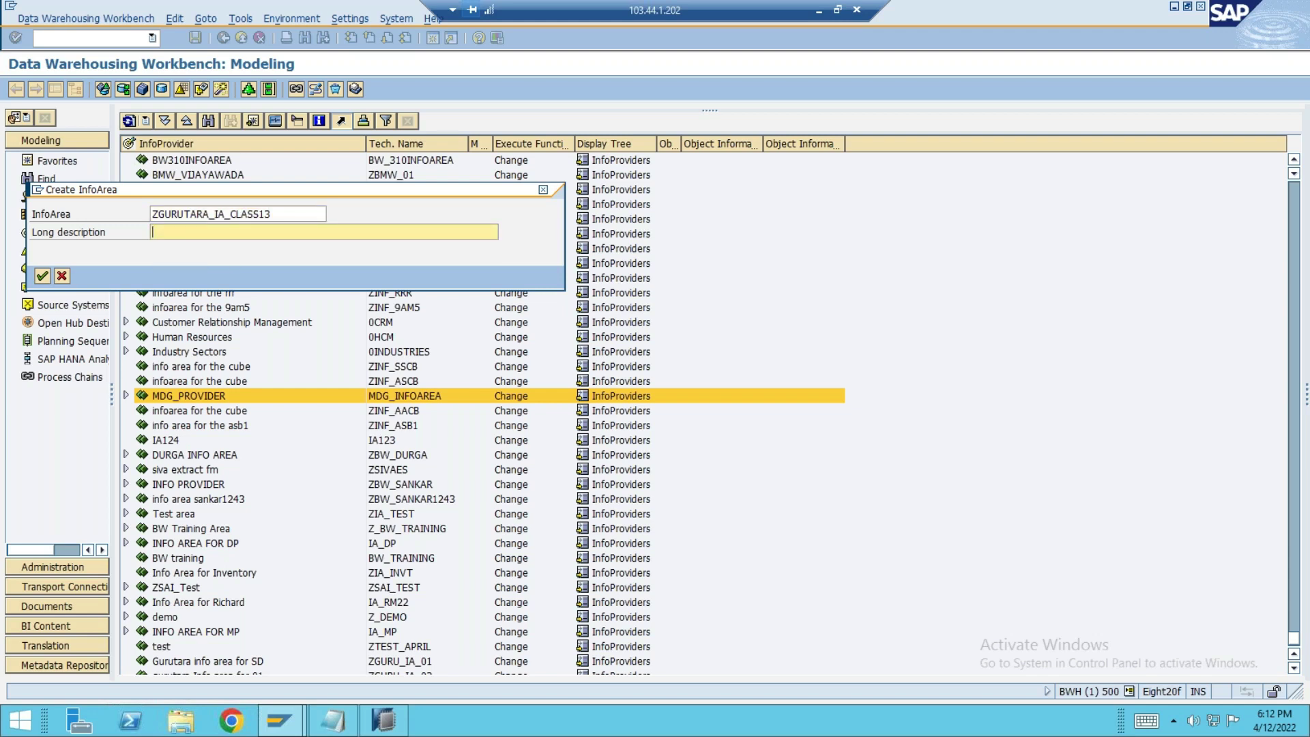
text(Info area for gurutara class 13)
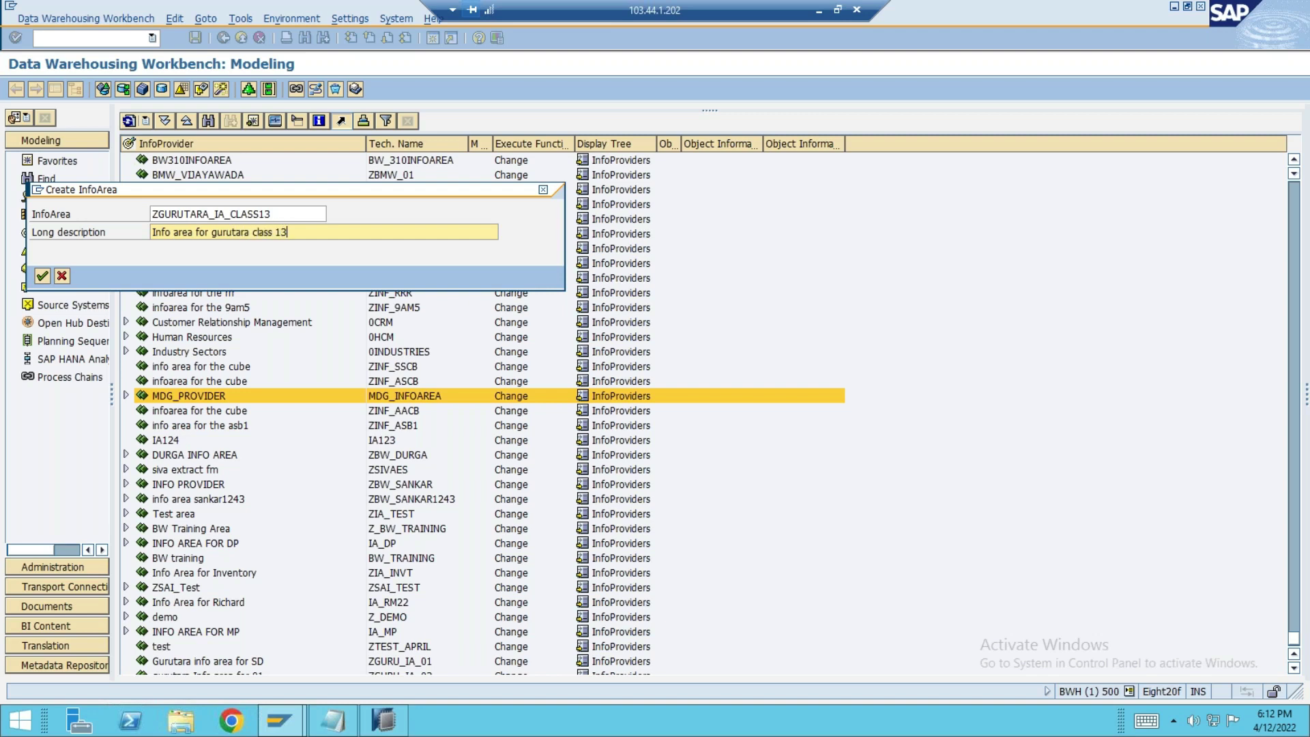
click(41, 276)
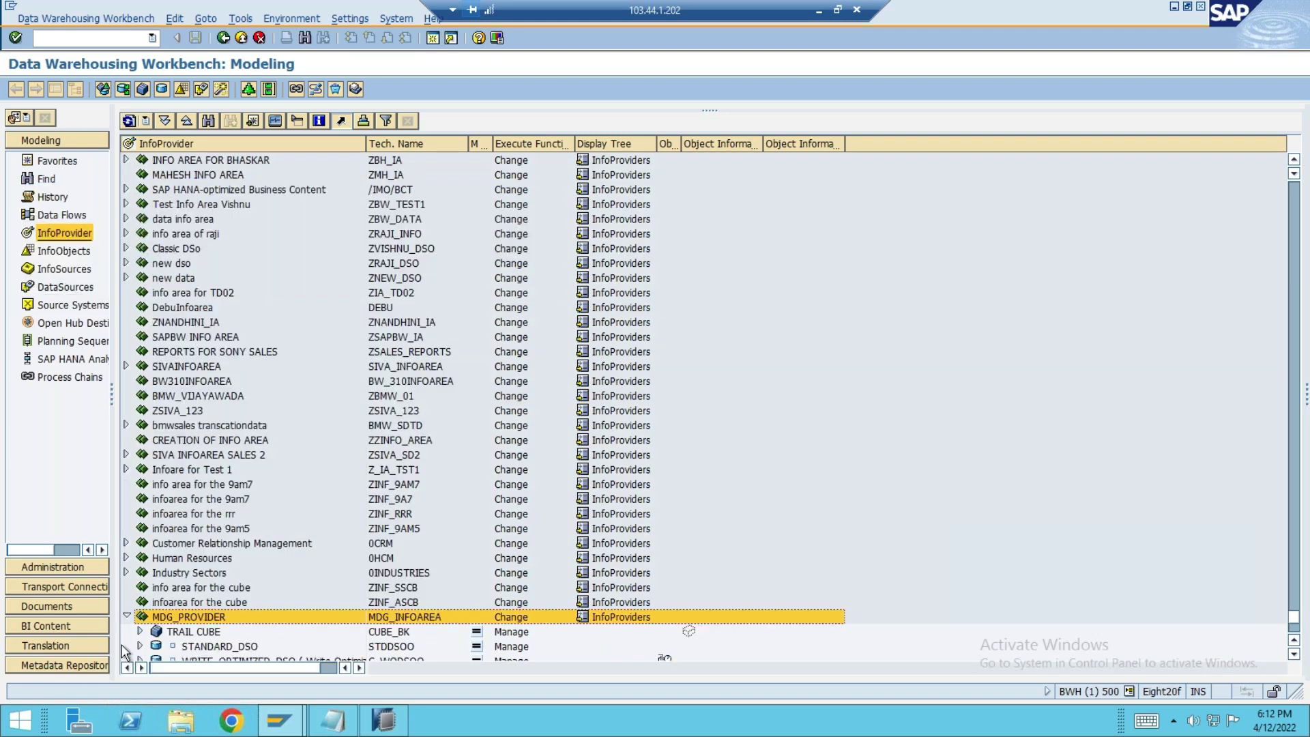
- Collapse MDG_PROVIDER and locate the gurutara class 13 InfoArea in the InfoProvider tree to check its technical name
click(126, 617)
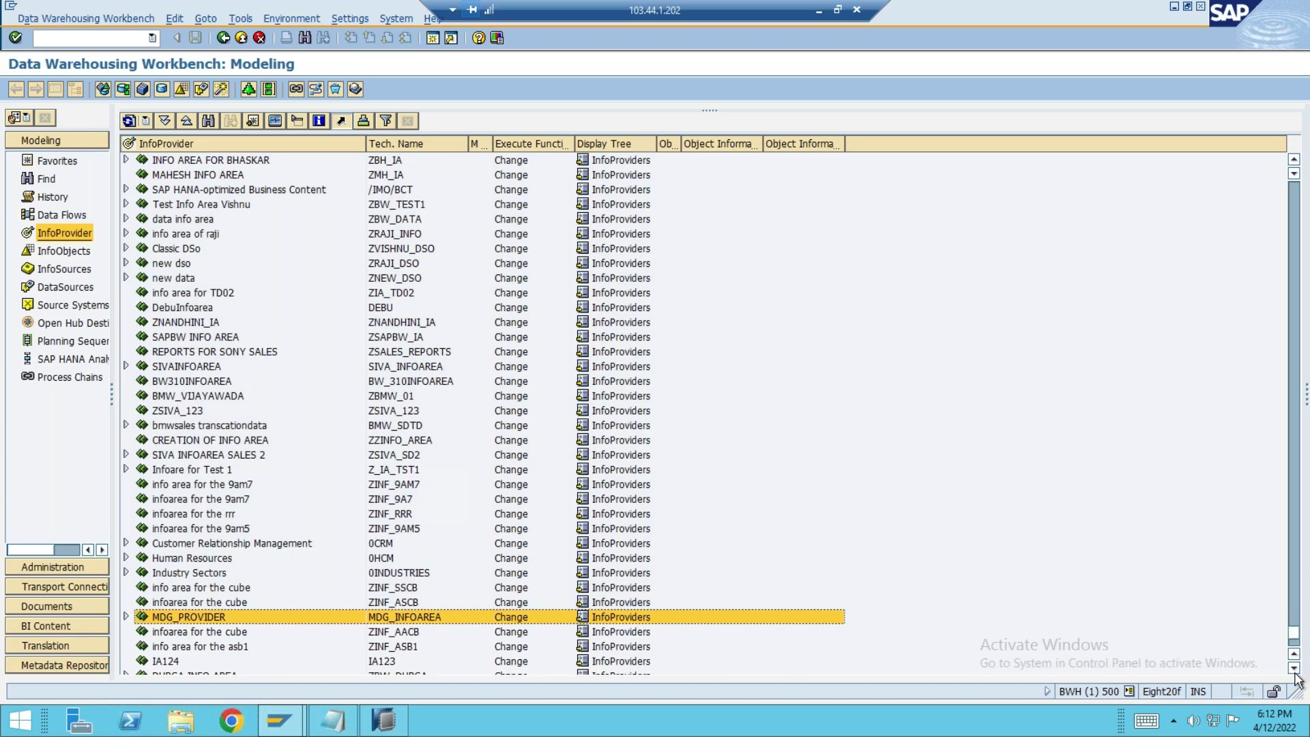
scroll(1297, 679, down, 2)
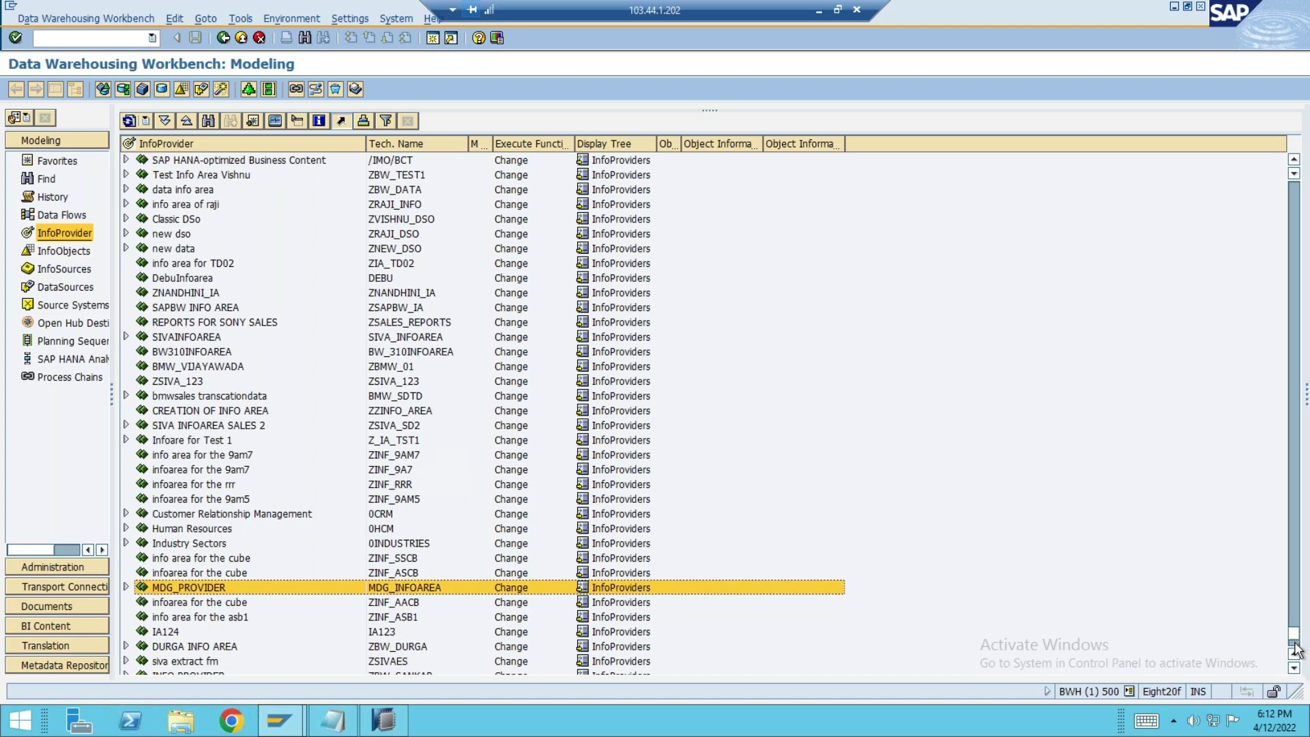
scroll(1296, 649, down, 5)
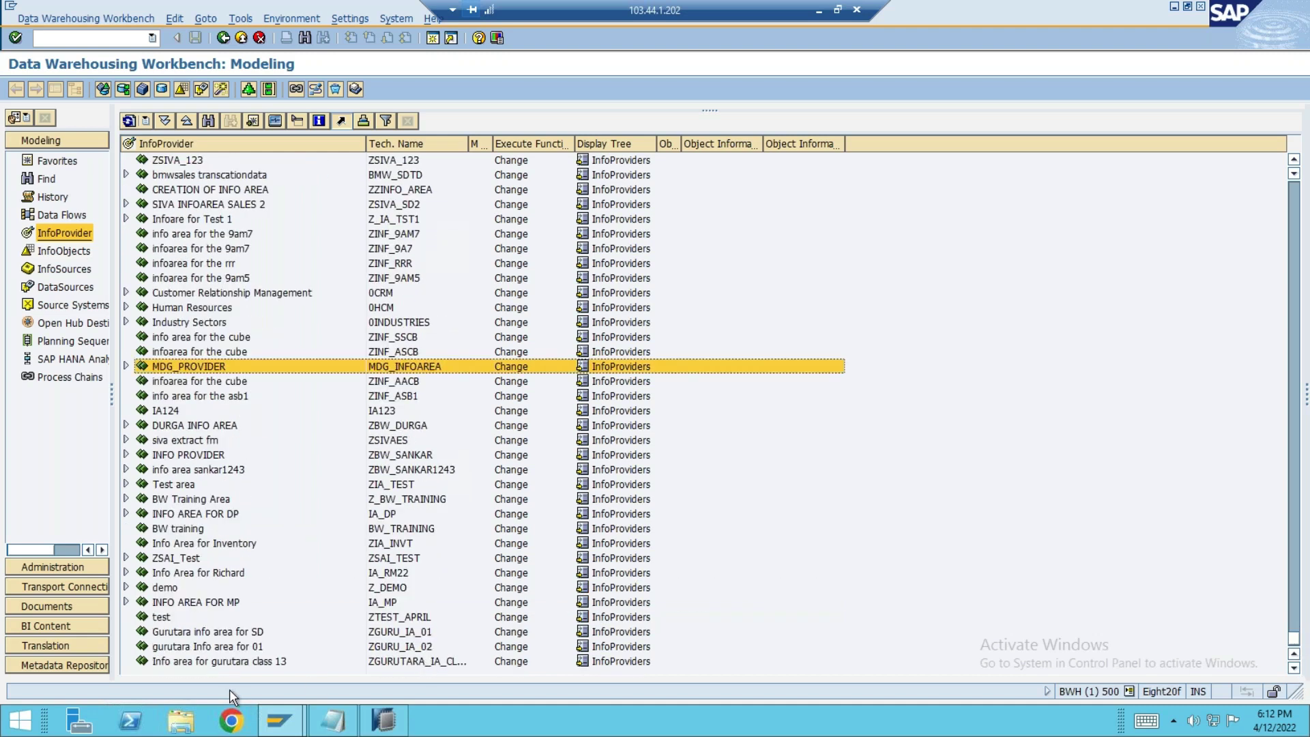
click(221, 661)
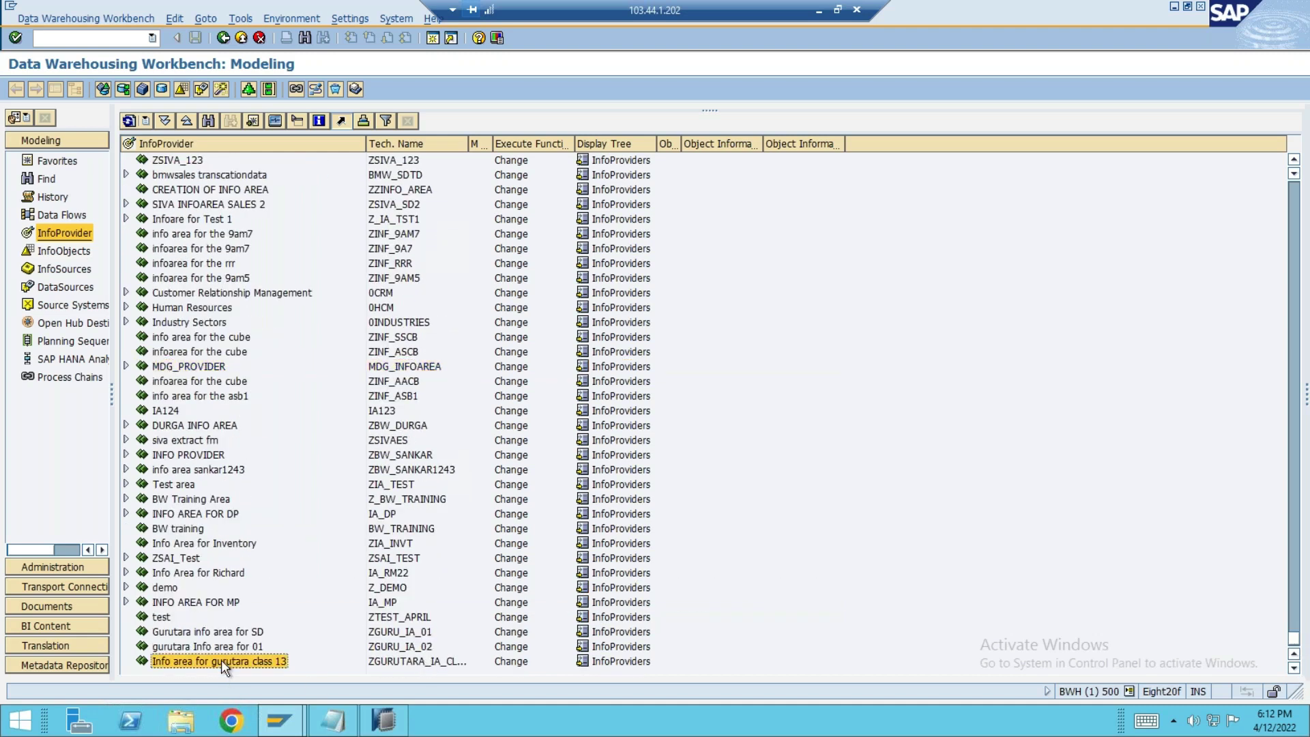
click(427, 663)
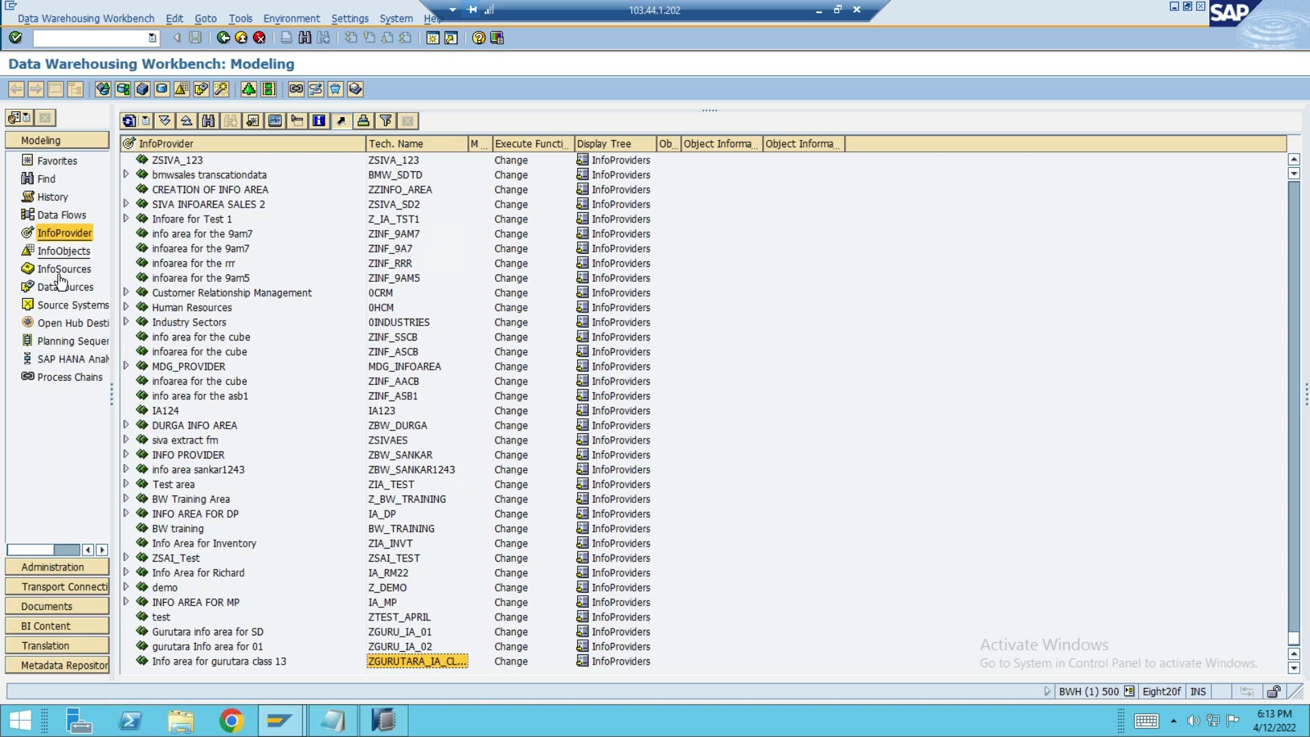
- Open the InfoObjects tree and refresh it by leaving the workbench and running transaction rsa1 again
click(63, 253)
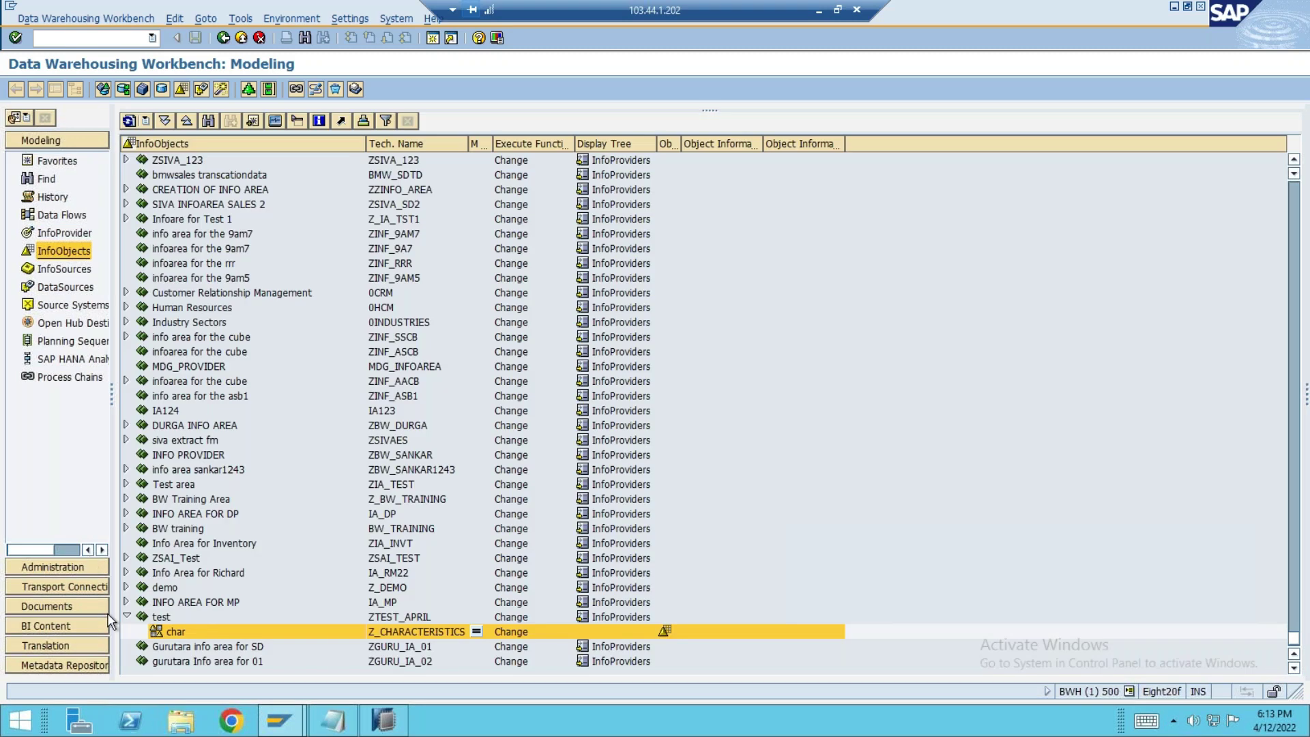
click(126, 616)
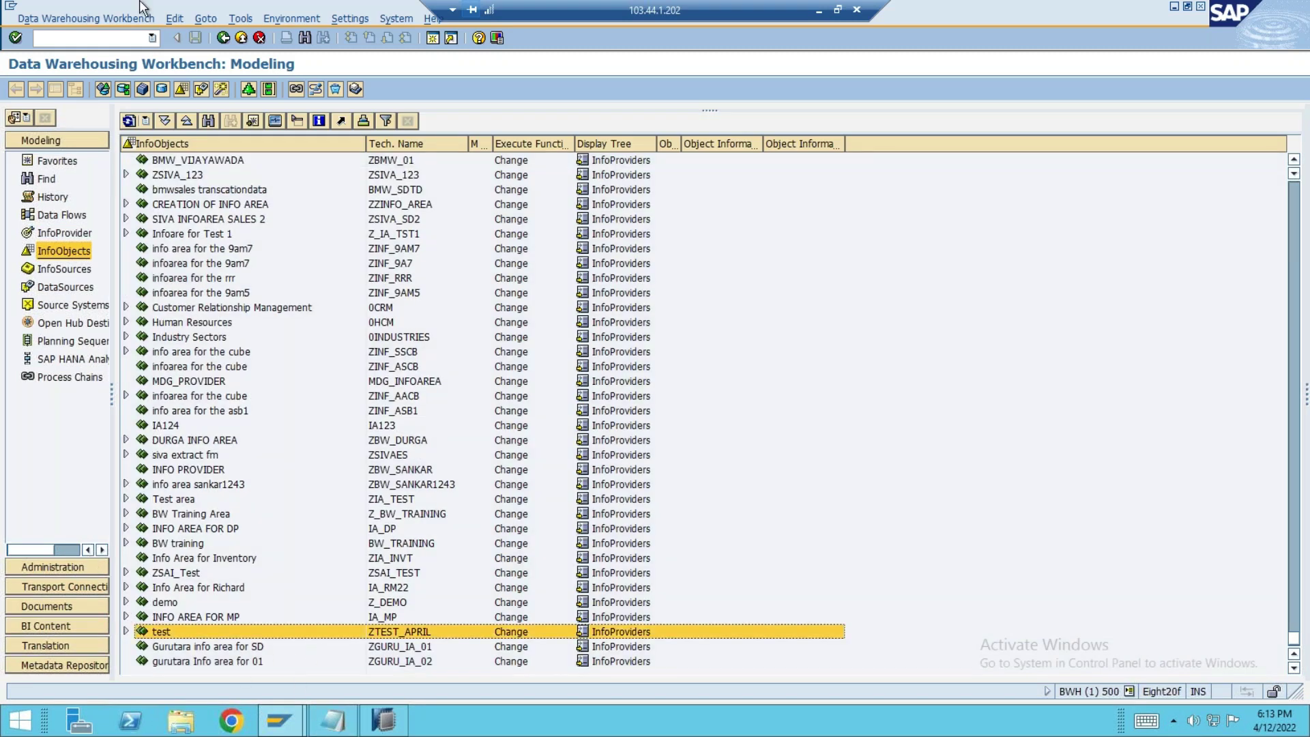
click(222, 41)
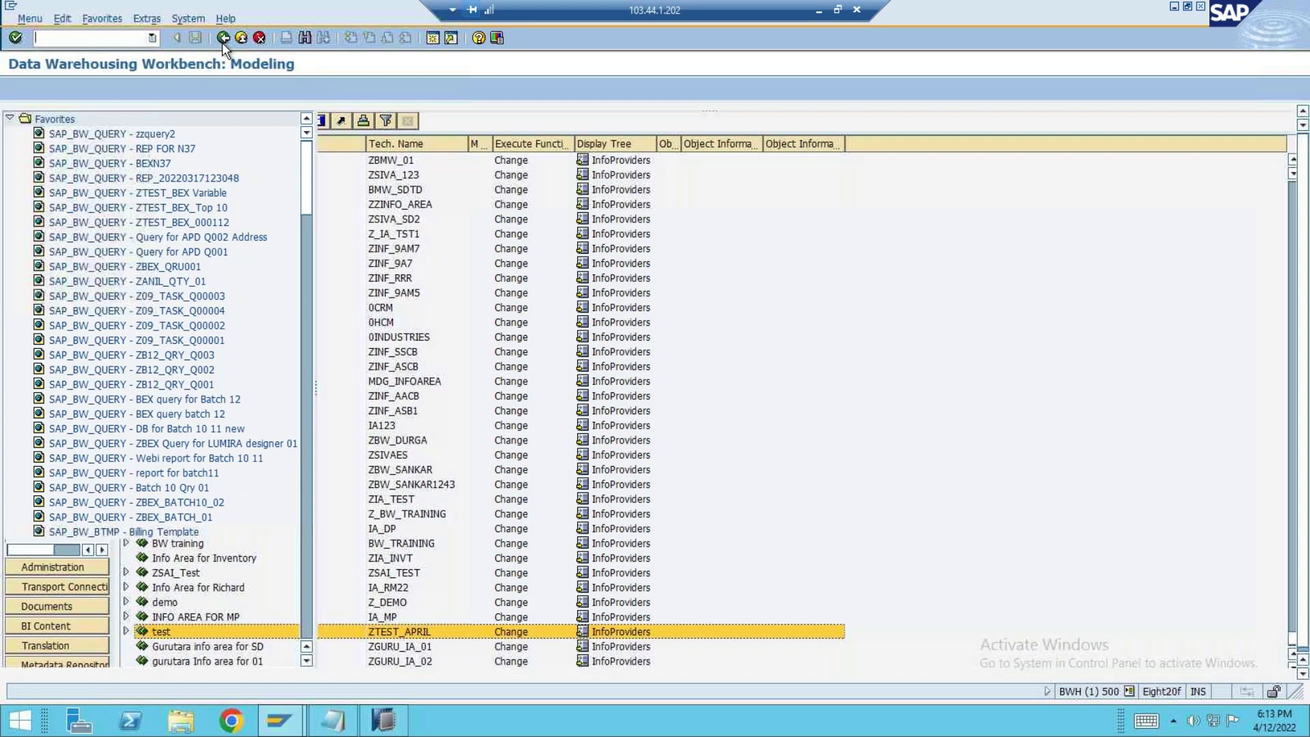
text(rsa1)
key(Return)
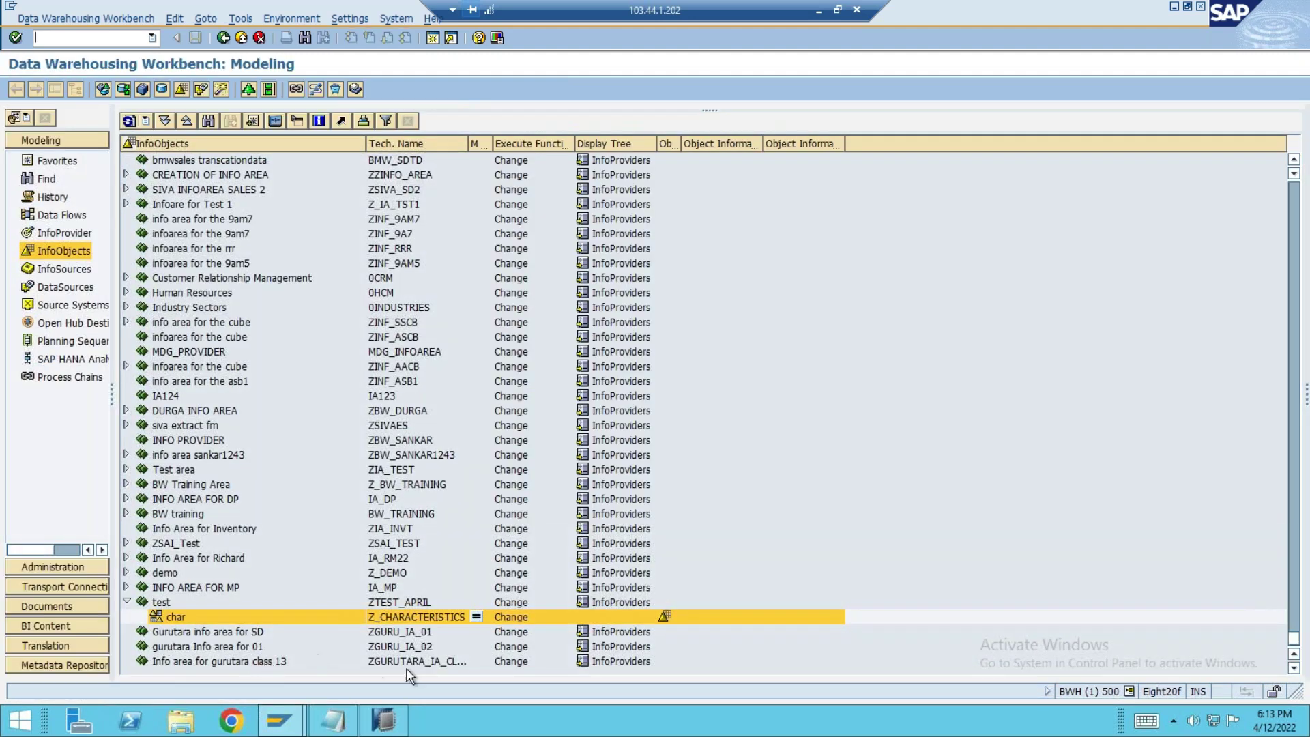
- Widen the Tech. Name column for the gurutara class 13 InfoArea and switch to the Introduction Day 1 presentation in PowerPoint
click(419, 663)
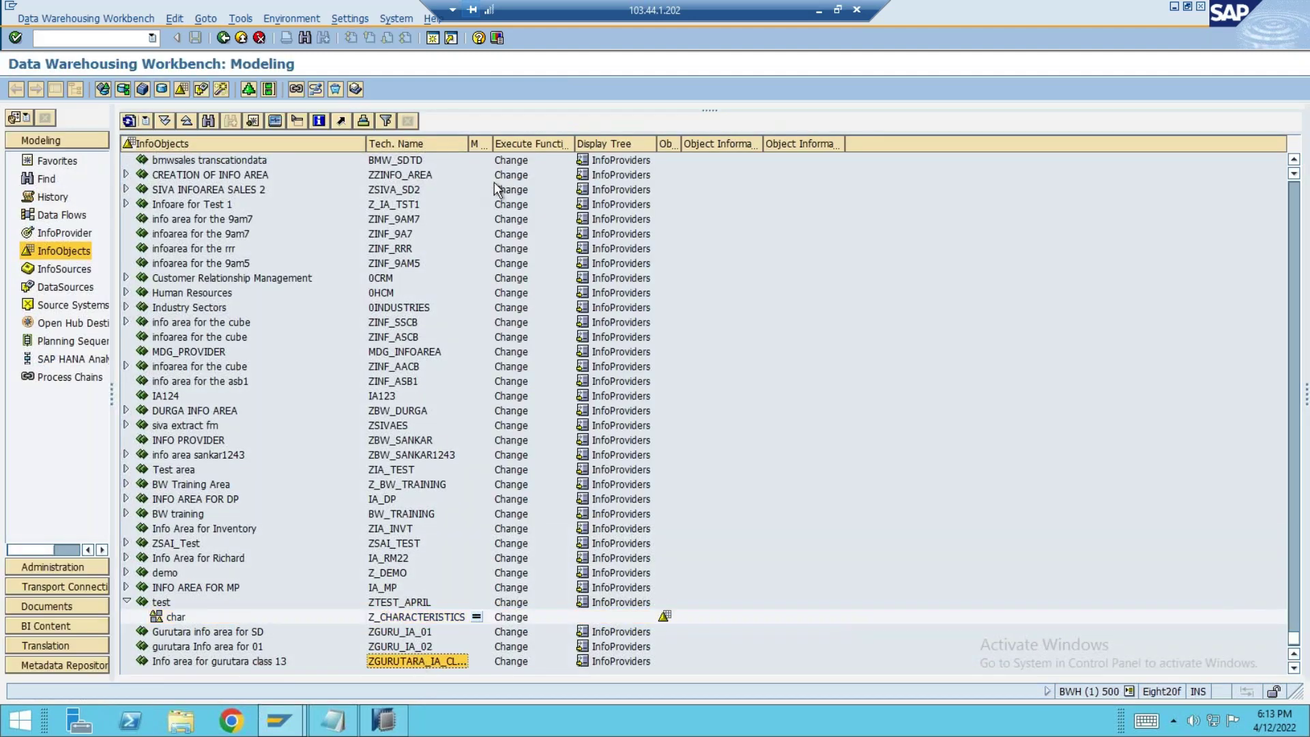
drag(468, 145, 548, 143)
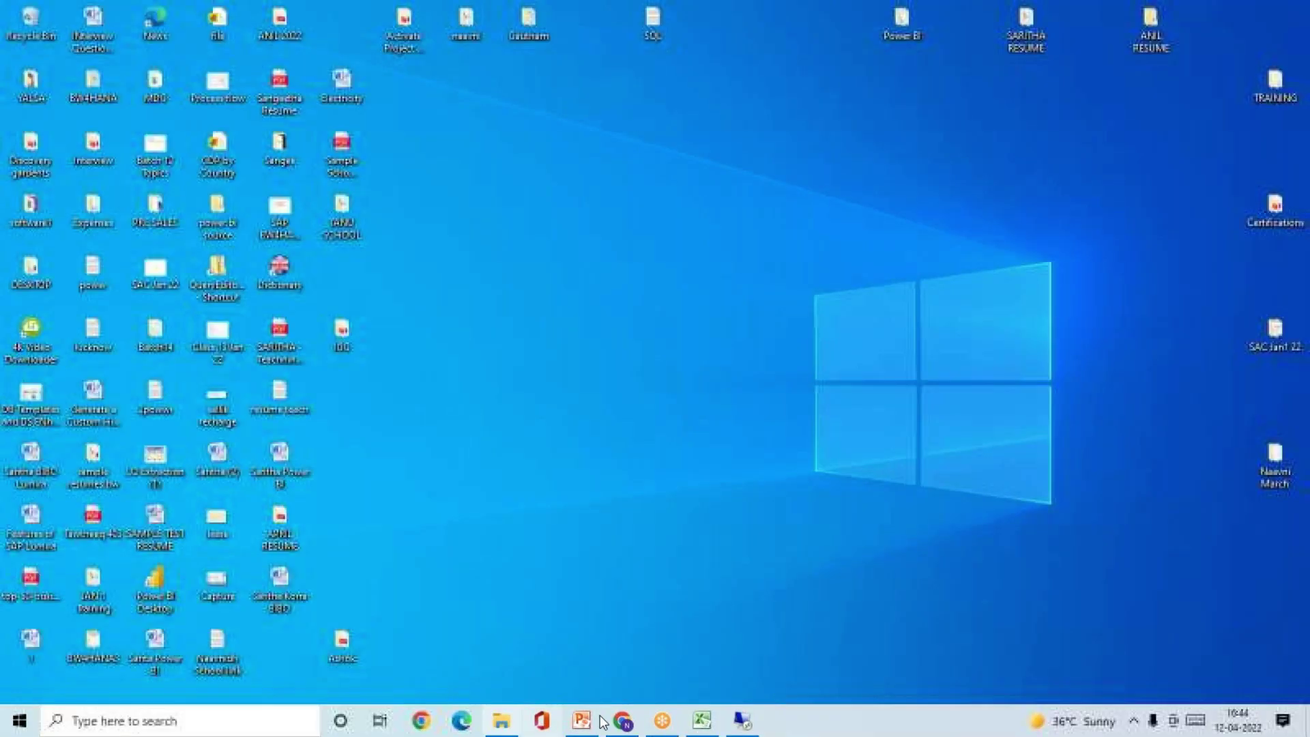
click(599, 721)
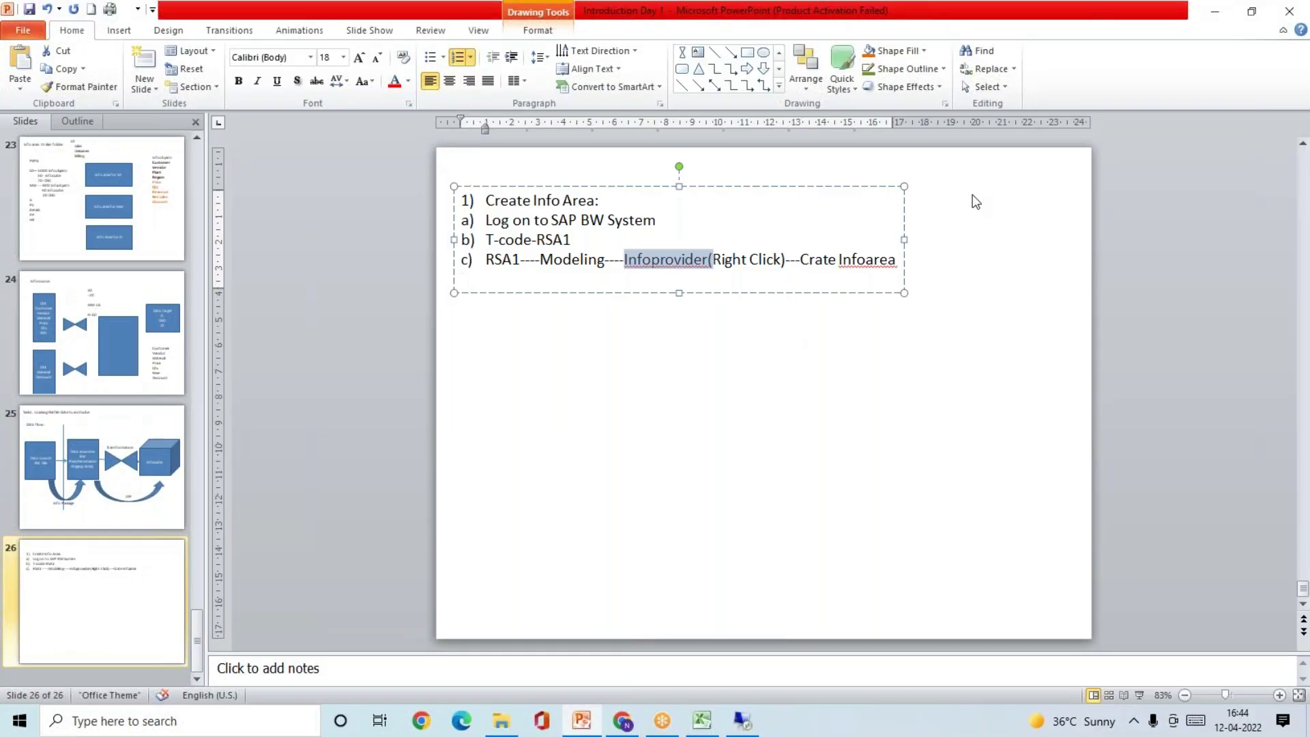